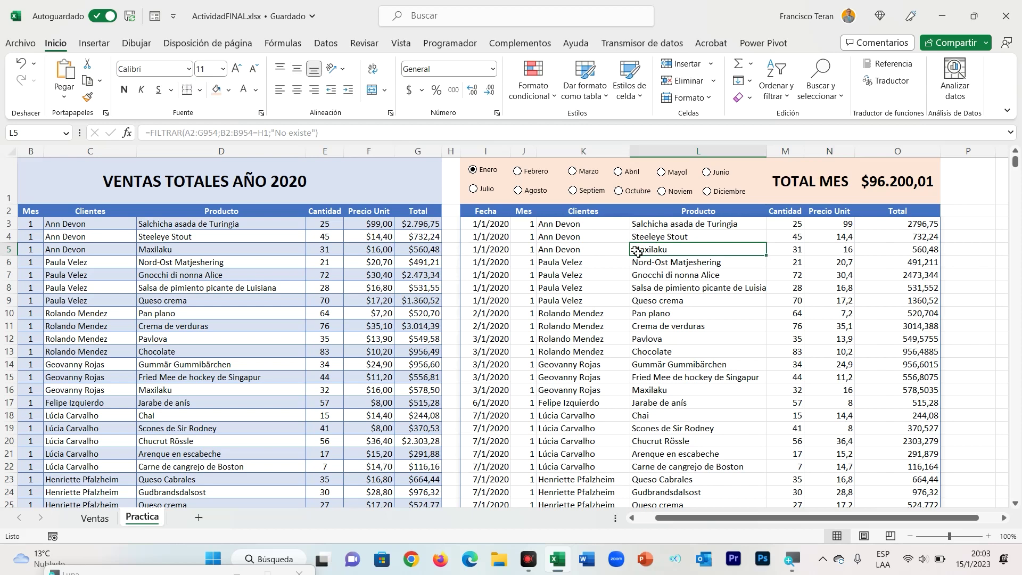
Step: Show each month's sales and monthly total, from October to December and then January through November
click(619, 193)
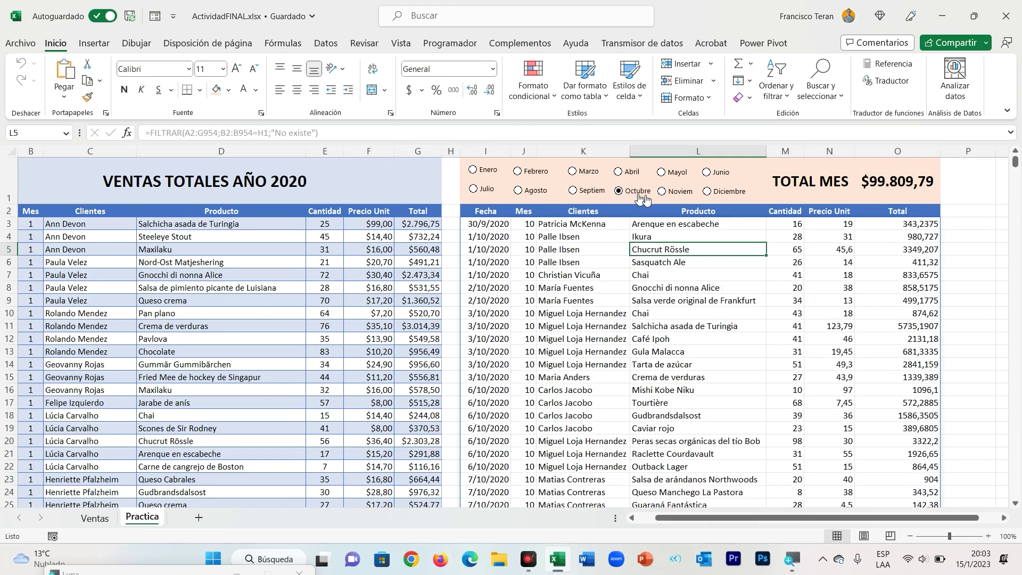
click(663, 191)
click(708, 192)
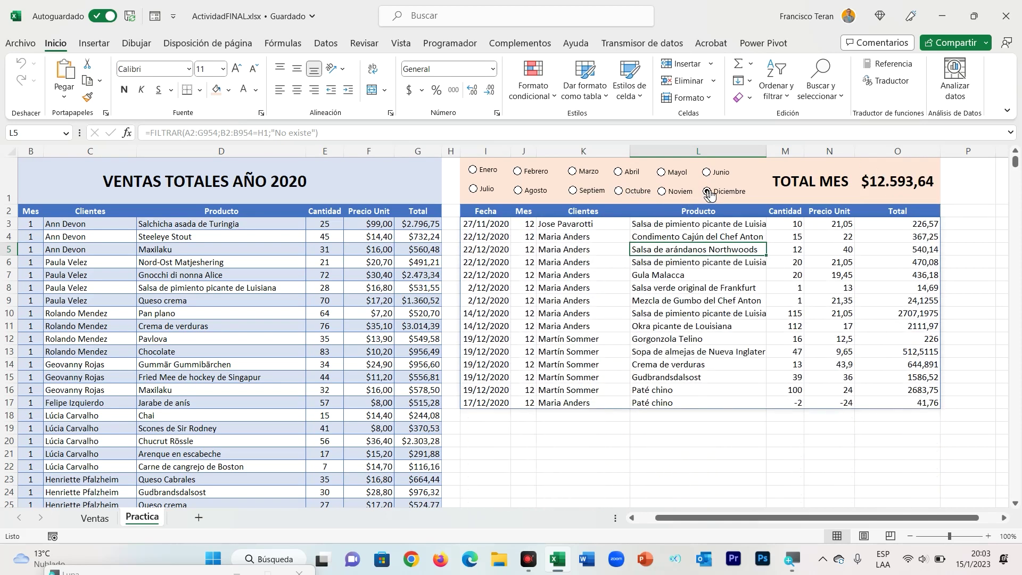
click(474, 170)
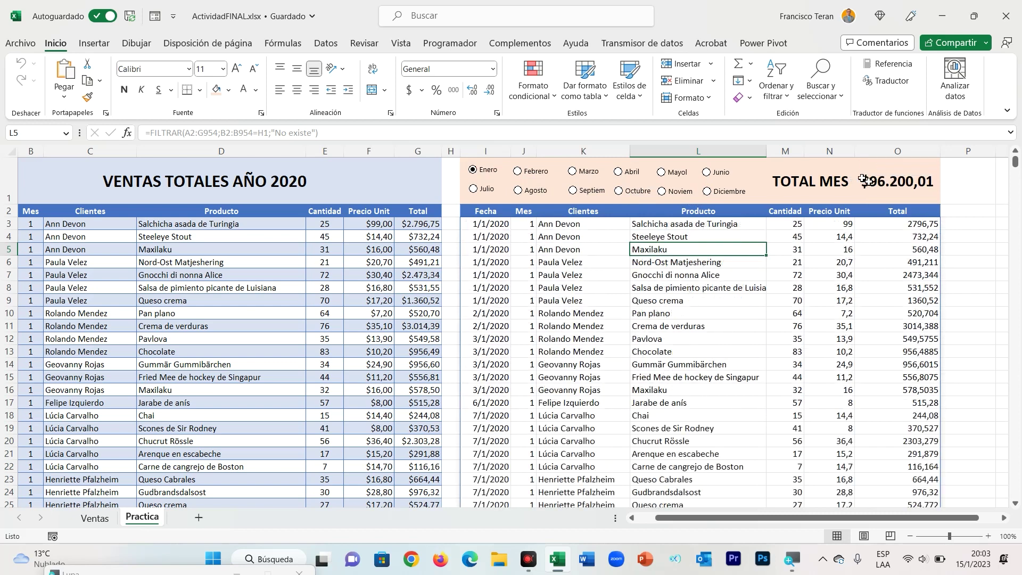
click(523, 173)
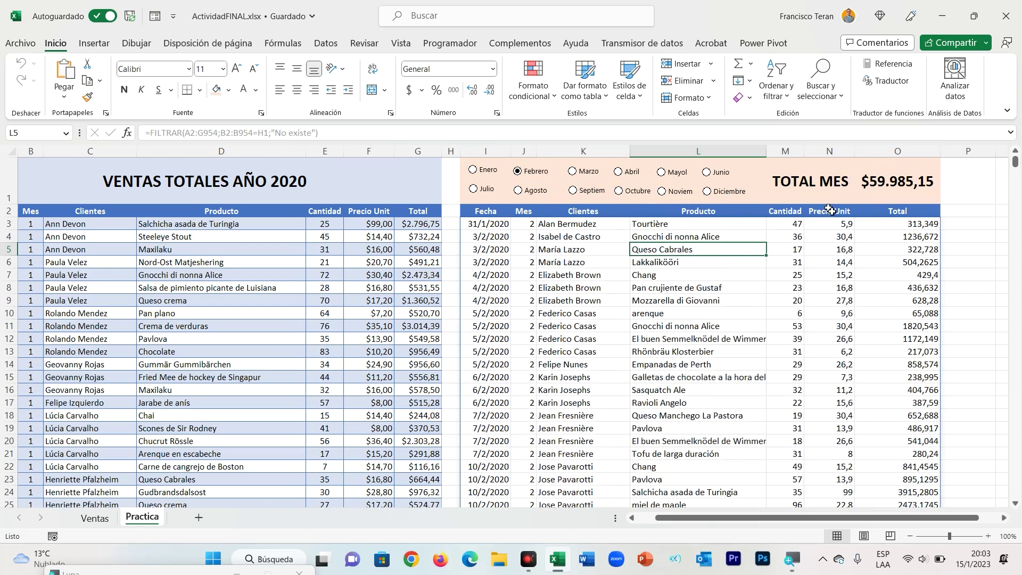
click(576, 176)
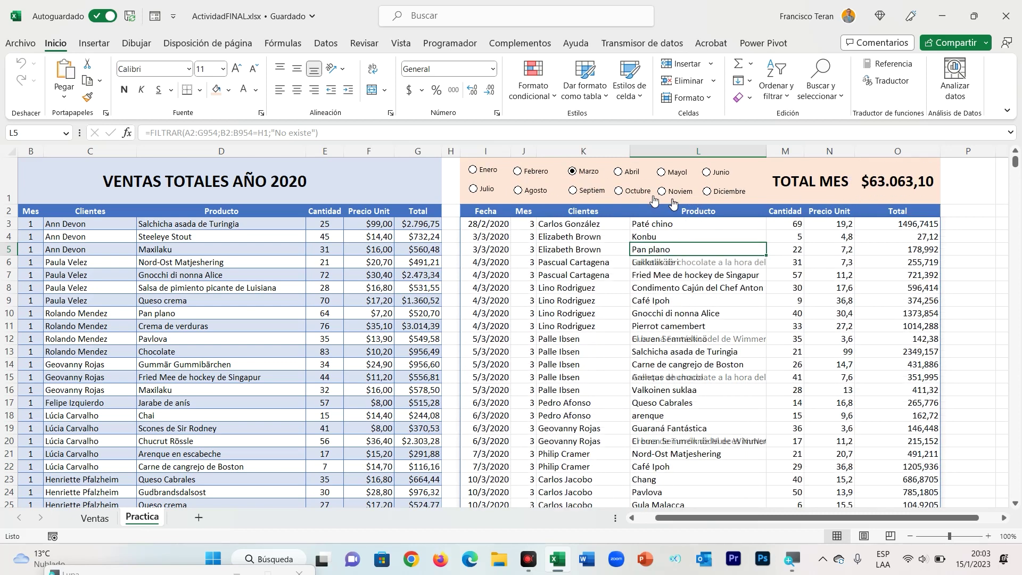
click(622, 177)
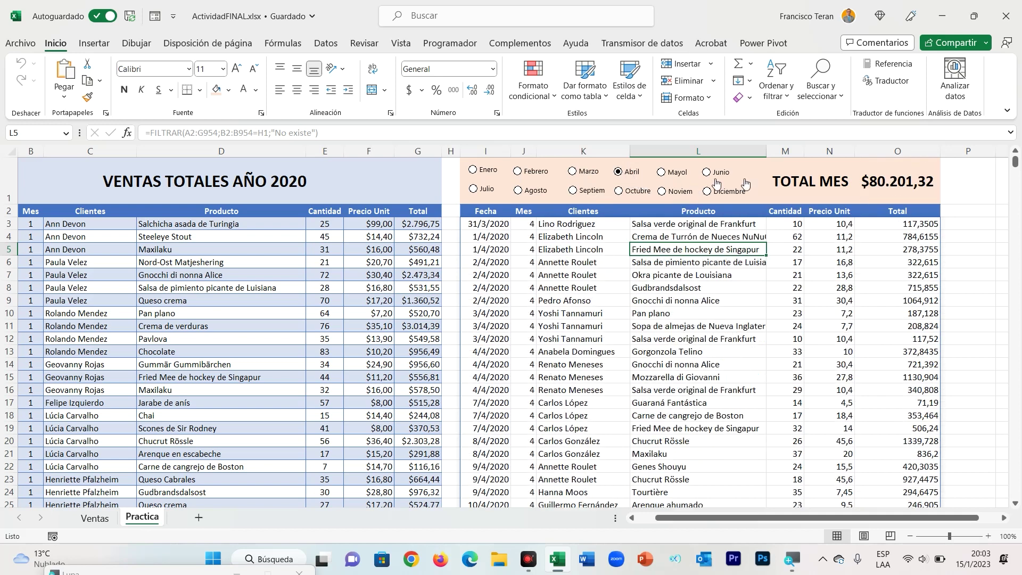
click(664, 178)
click(709, 175)
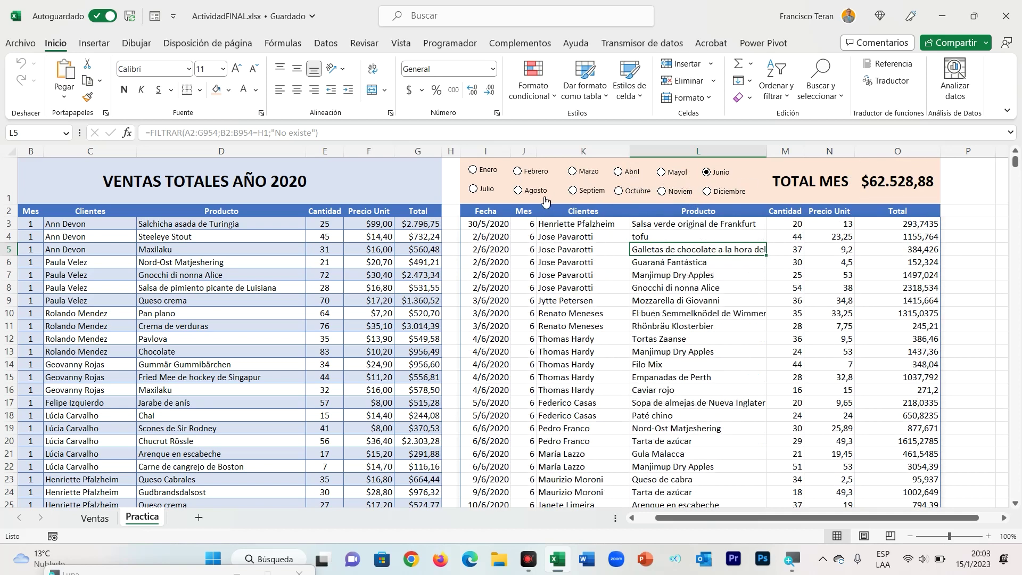
click(475, 190)
click(519, 191)
click(581, 192)
click(618, 190)
click(662, 191)
Step: Scroll through the filtered results, then show December and finally June
scroll(682, 250, down, 2)
scroll(682, 250, down, 5)
scroll(683, 250, down, 5)
scroll(682, 250, down, 5)
scroll(682, 250, down, 4)
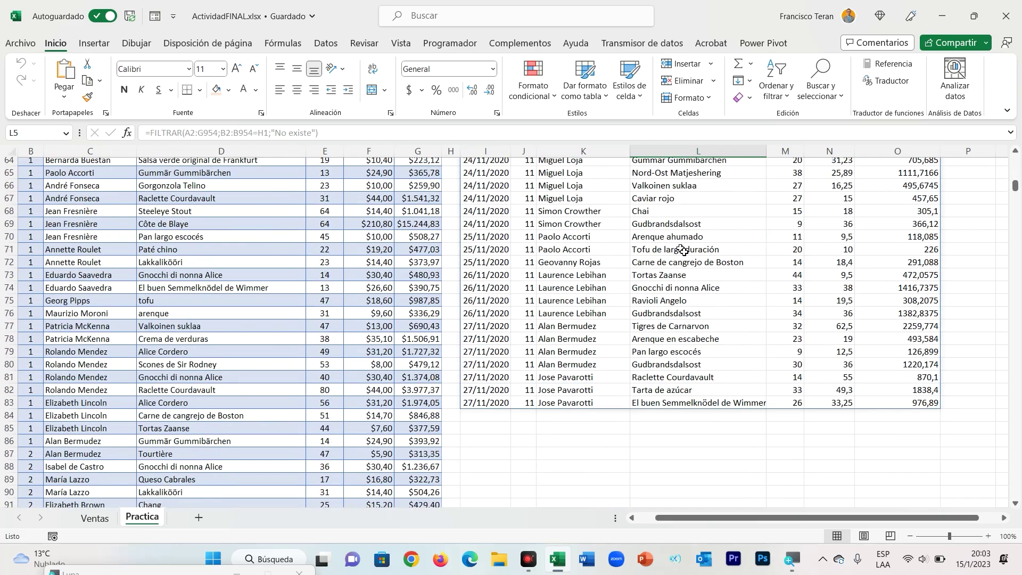
scroll(683, 250, up, 6)
scroll(682, 250, up, 6)
scroll(682, 250, up, 7)
scroll(679, 248, up, 1)
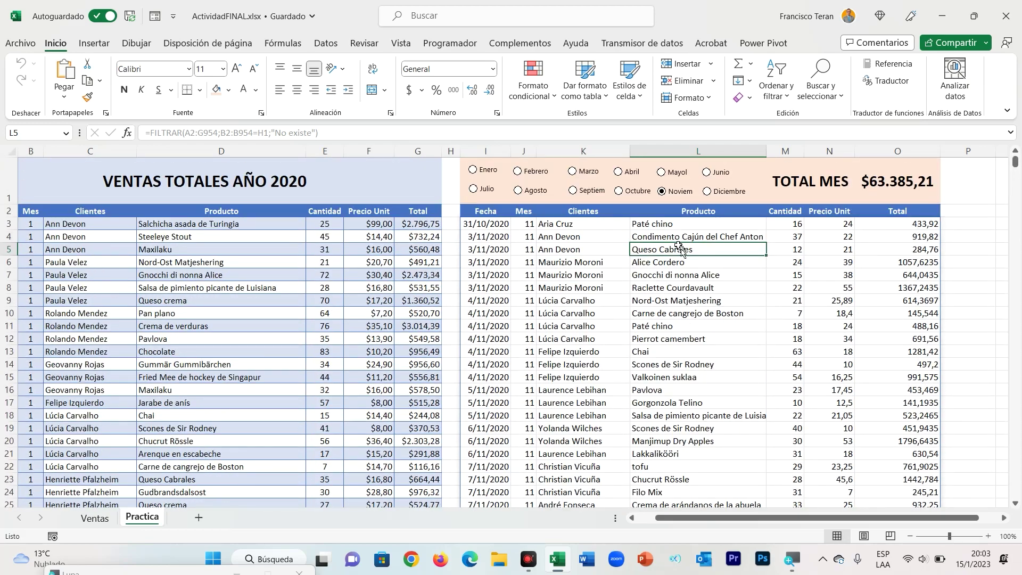
click(707, 192)
click(706, 172)
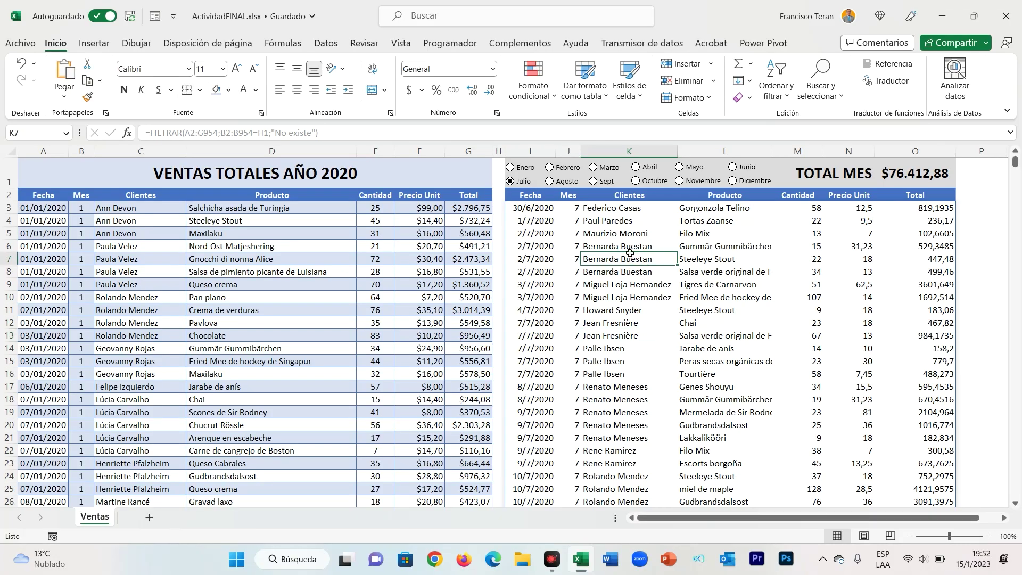
Step: Select the VENTAS TOTALES AÑO 2020 title cell on the Ventas sheet
click(219, 182)
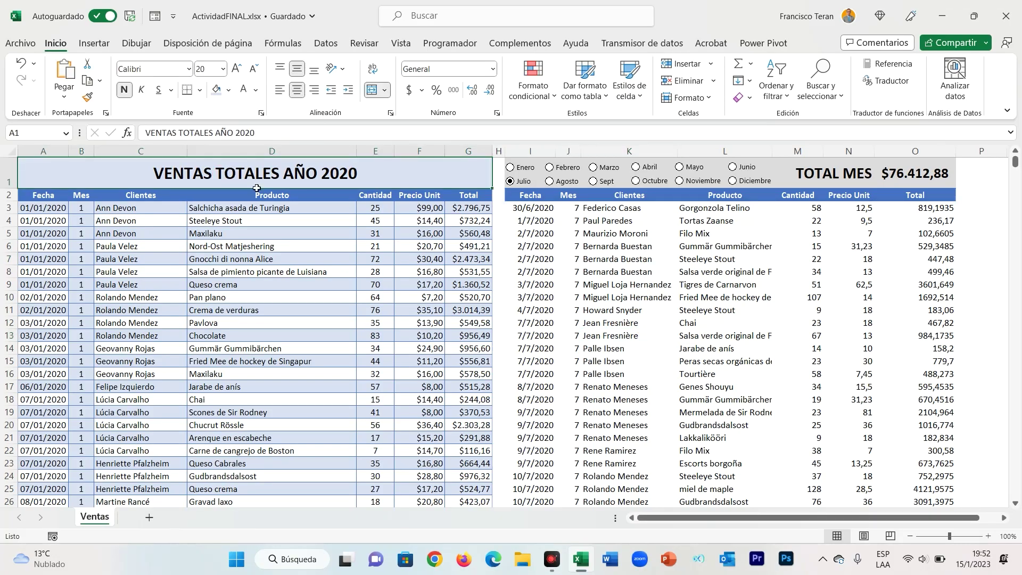
scroll(280, 342, down, 3)
scroll(258, 295, up, 3)
click(239, 219)
key(ctrl+Down)
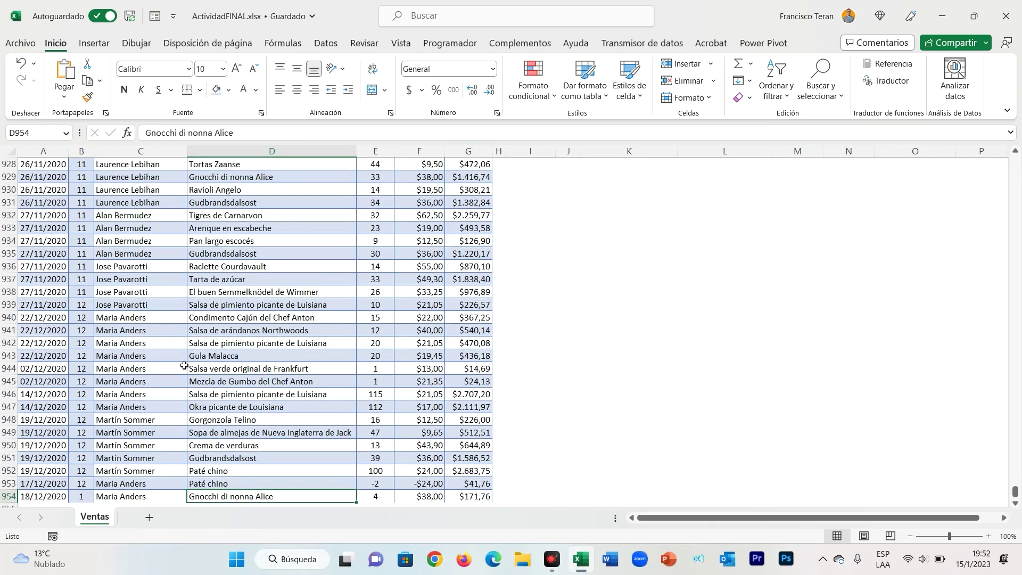
scroll(191, 353, down, 2)
scroll(220, 435, up, 1)
click(231, 458)
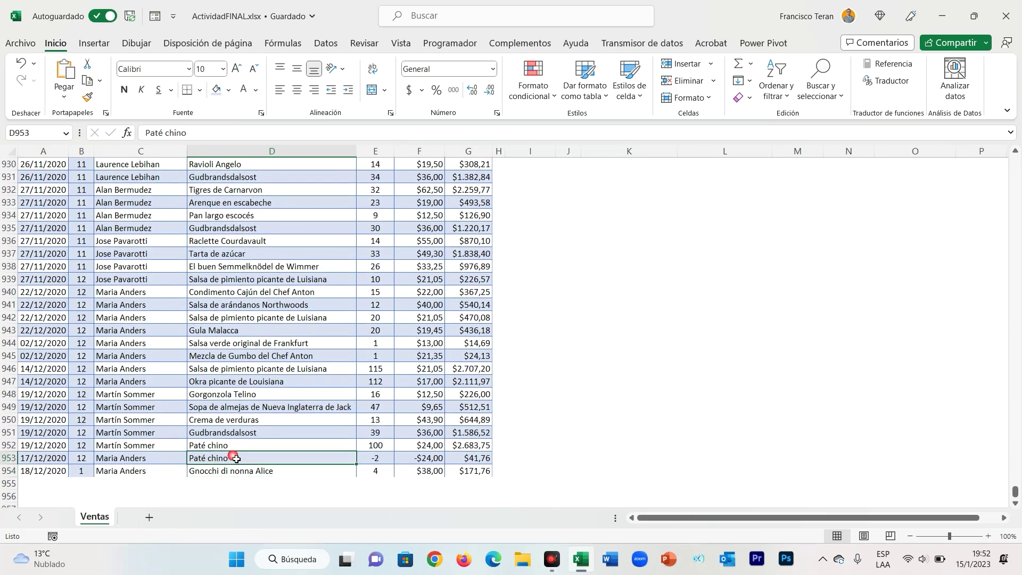
key(ctrl+Up)
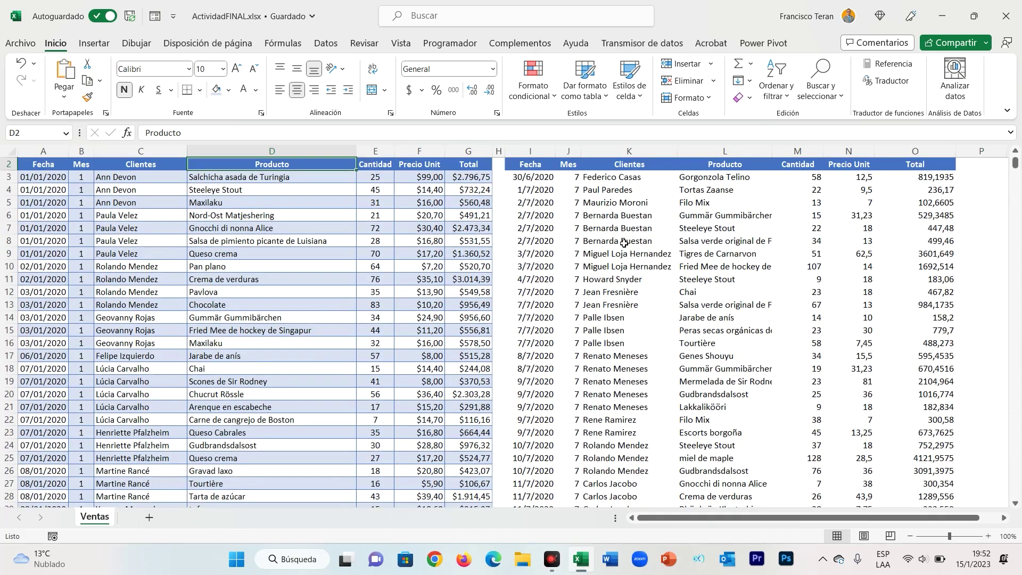
scroll(624, 243, up, 1)
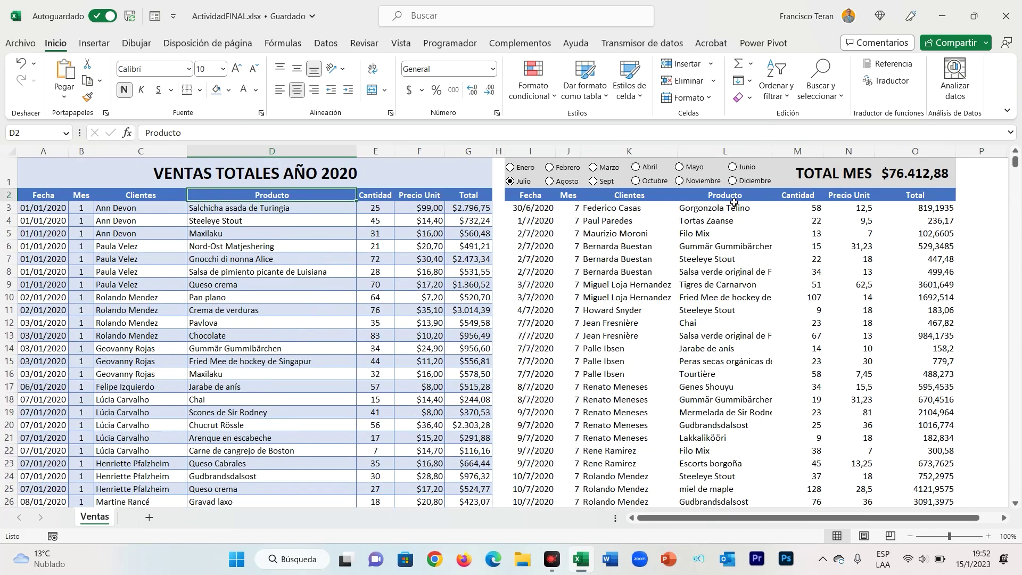
click(515, 169)
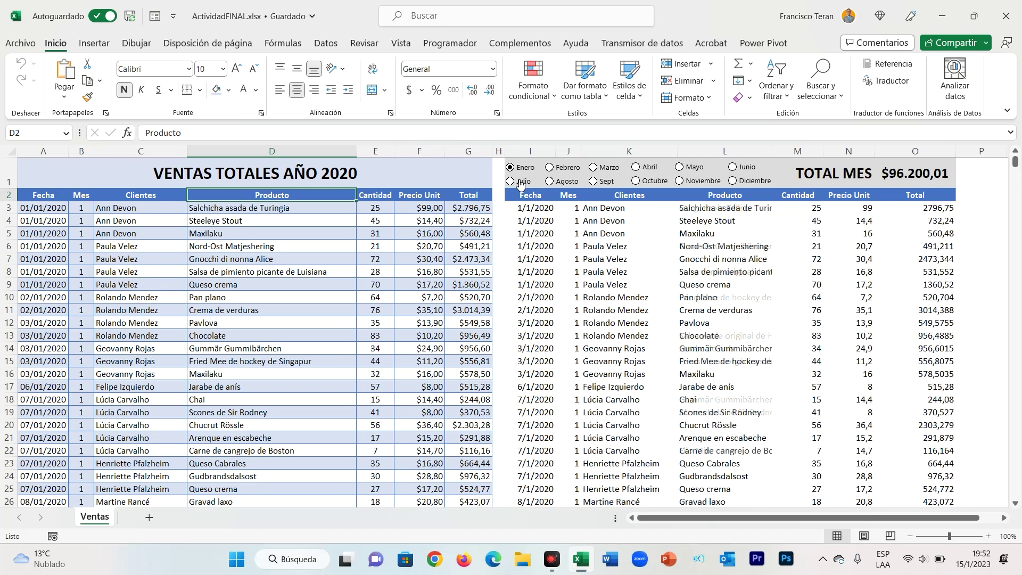
click(553, 171)
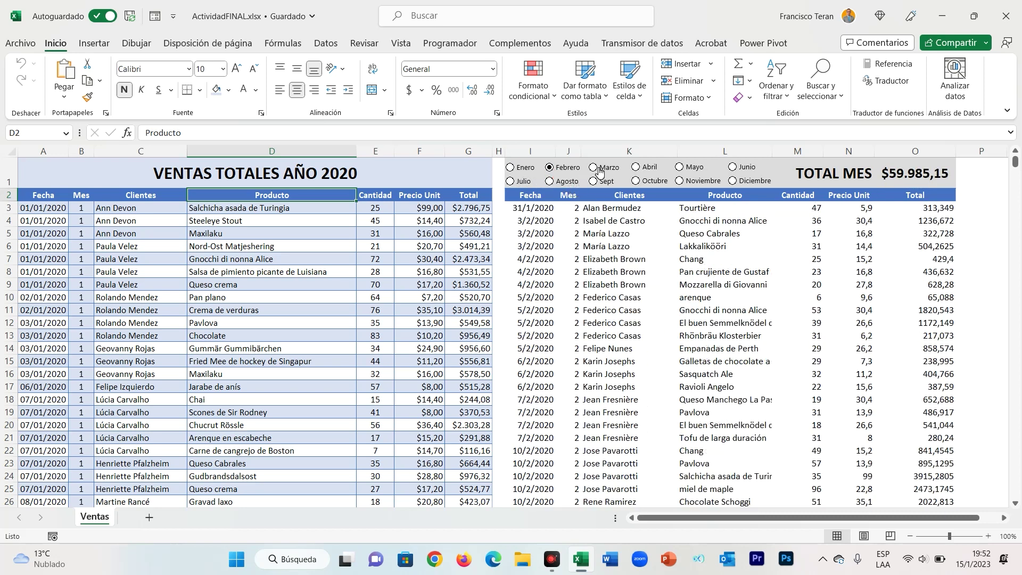
click(598, 170)
click(637, 169)
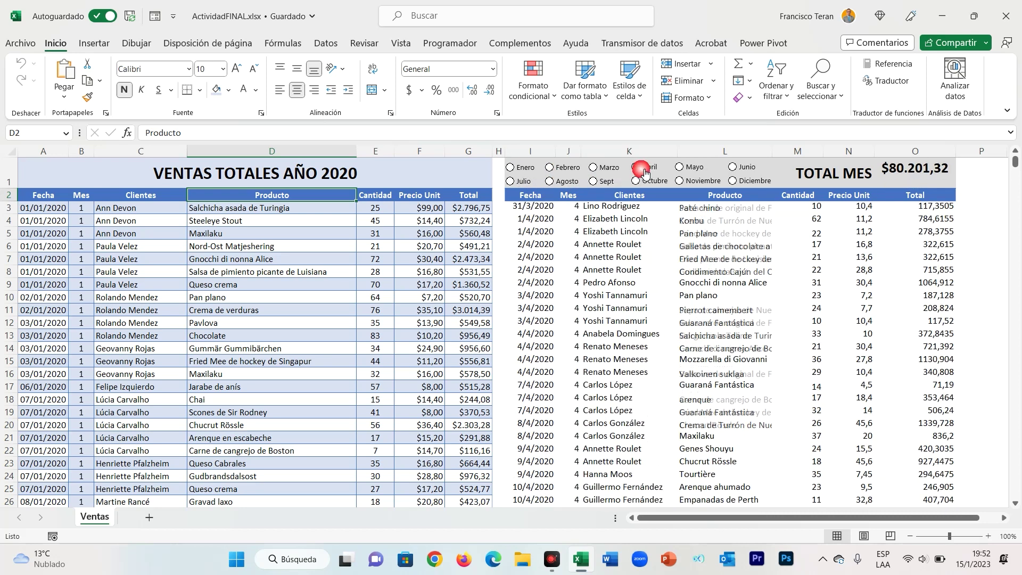
click(684, 168)
click(734, 168)
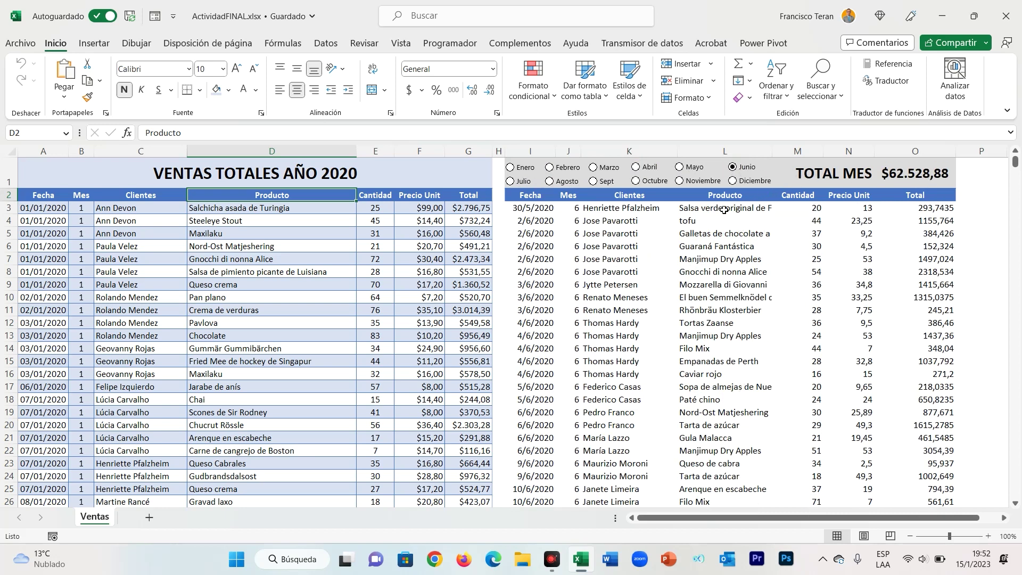
click(512, 168)
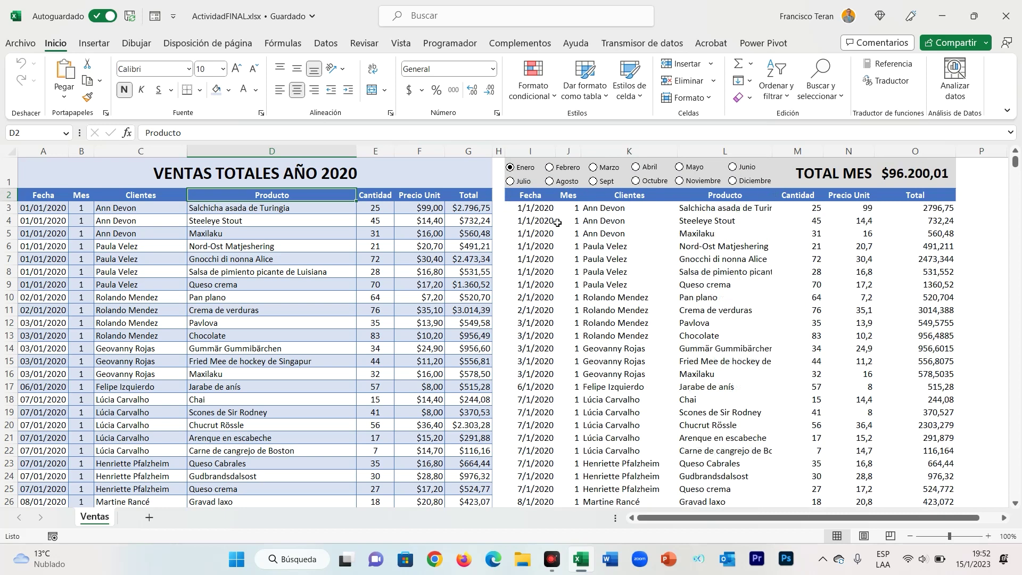
scroll(667, 280, down, 4)
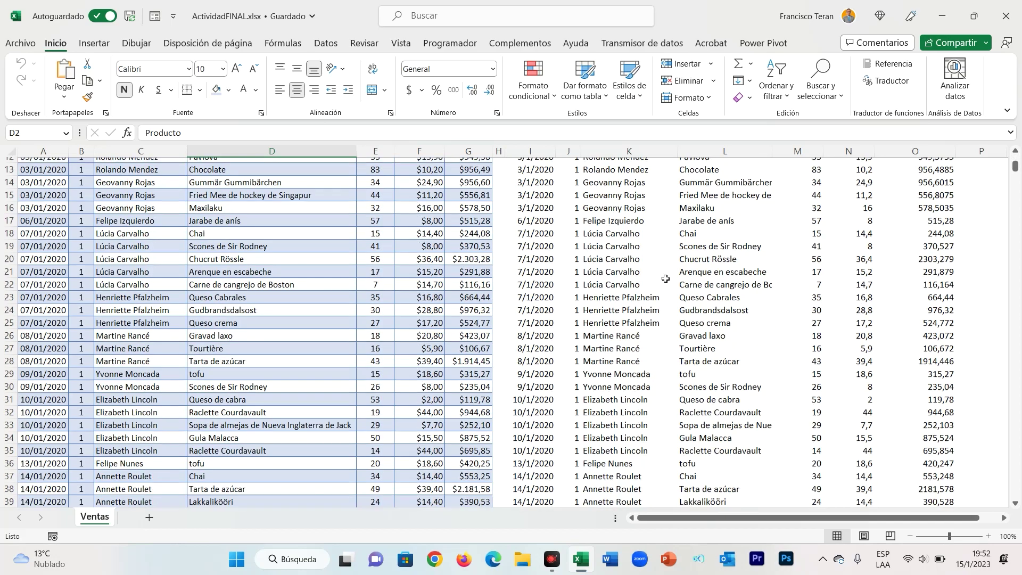
scroll(666, 279, down, 7)
scroll(666, 278, down, 4)
scroll(665, 278, down, 7)
scroll(665, 278, down, 3)
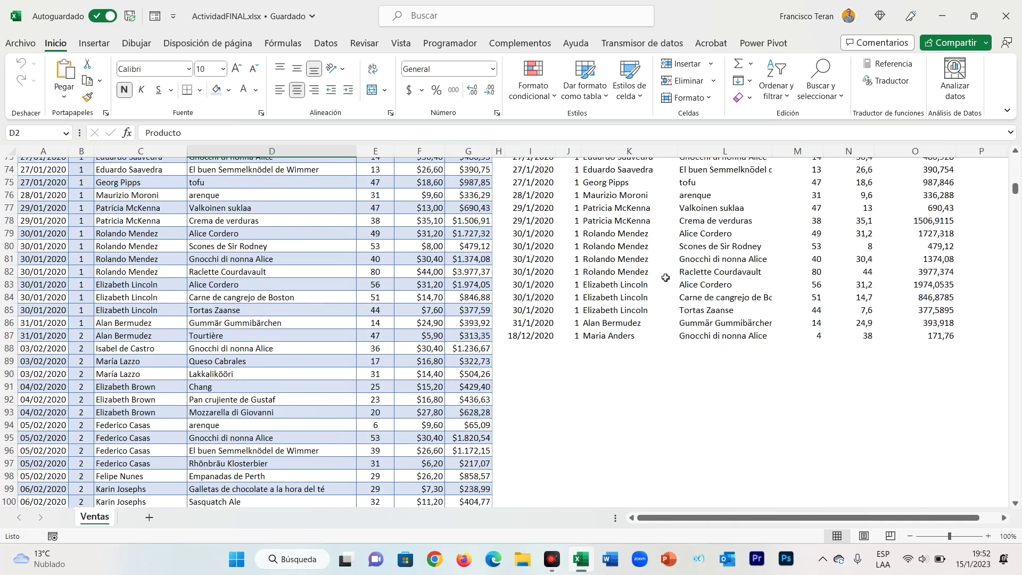
scroll(664, 278, up, 7)
scroll(665, 277, up, 5)
scroll(664, 278, up, 9)
scroll(664, 277, up, 5)
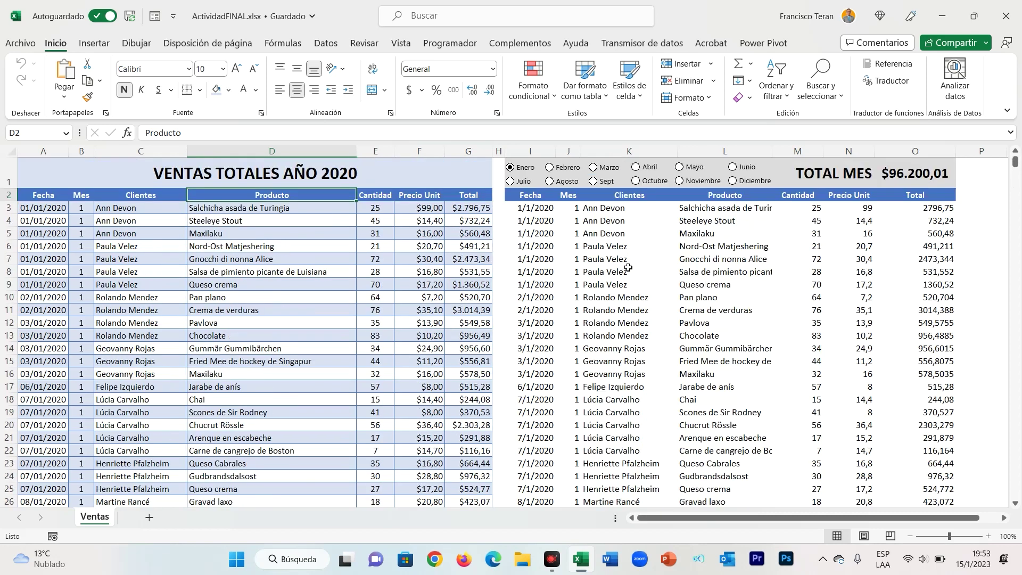
click(635, 181)
click(679, 181)
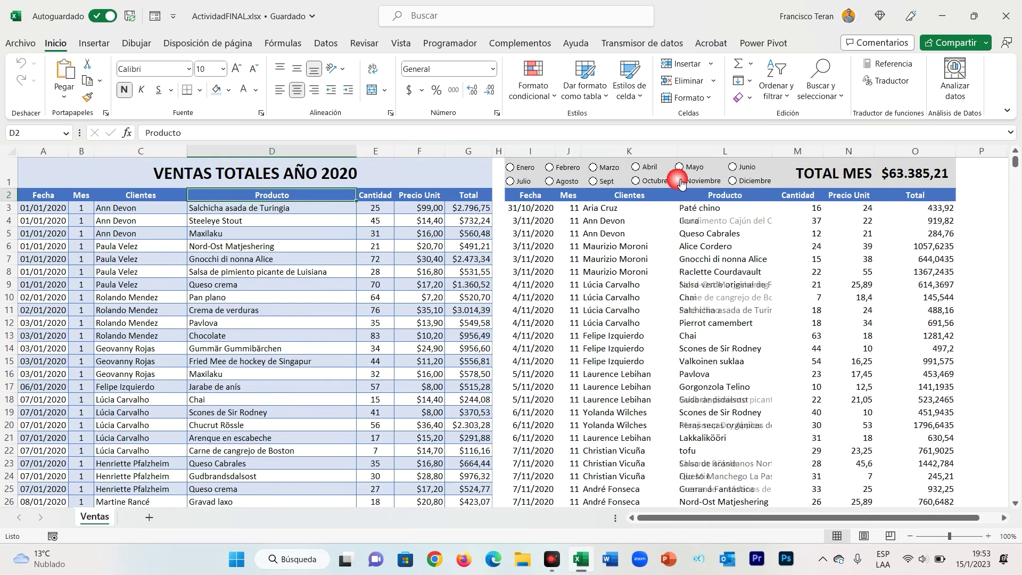
click(593, 182)
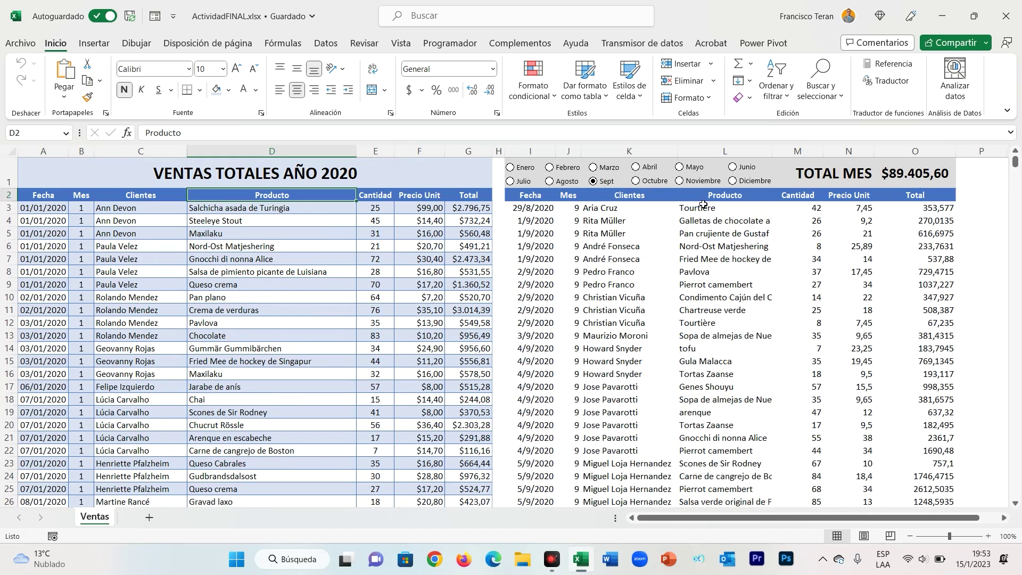
click(733, 183)
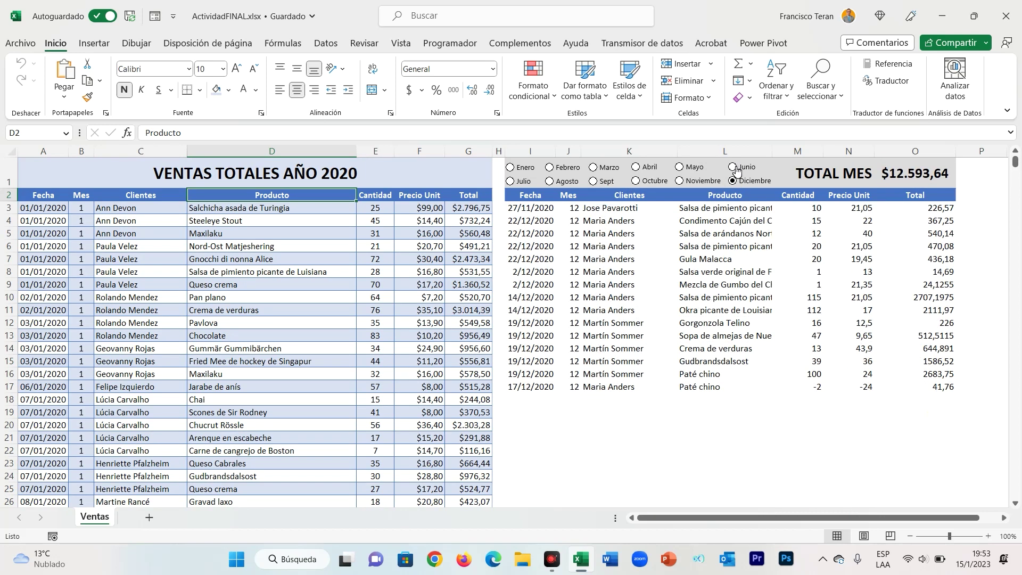
click(735, 169)
click(512, 182)
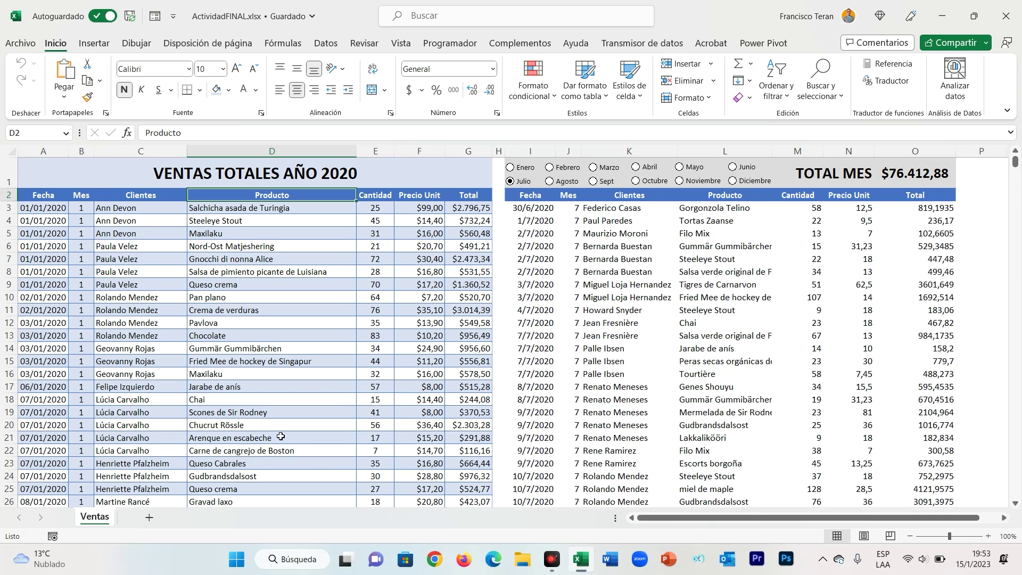
click(75, 175)
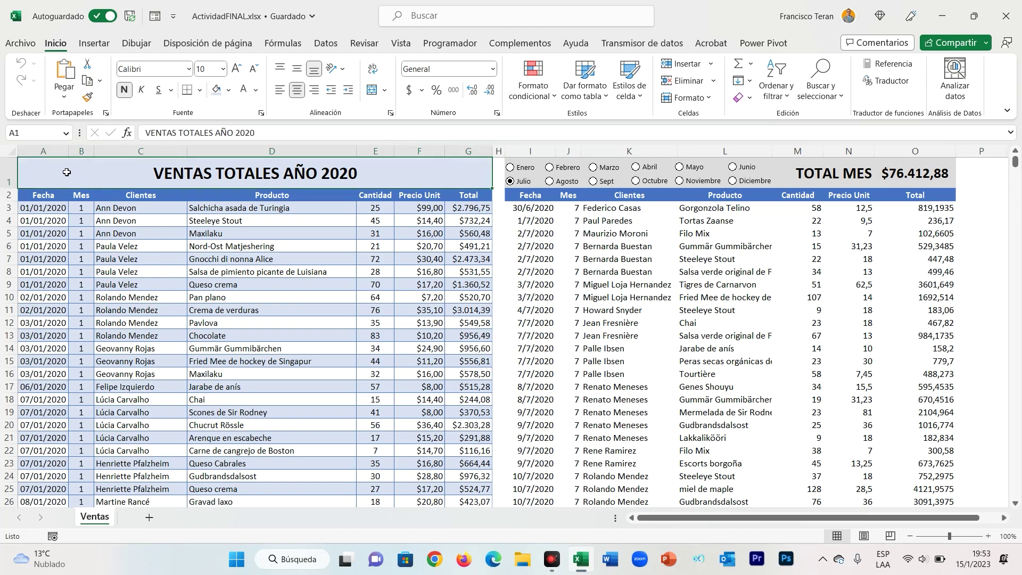
Step: Copy the sales table through row 954 and add a new sheet named Practica
key(ctrl+shift+Down)
key(ctrl+c)
click(149, 517)
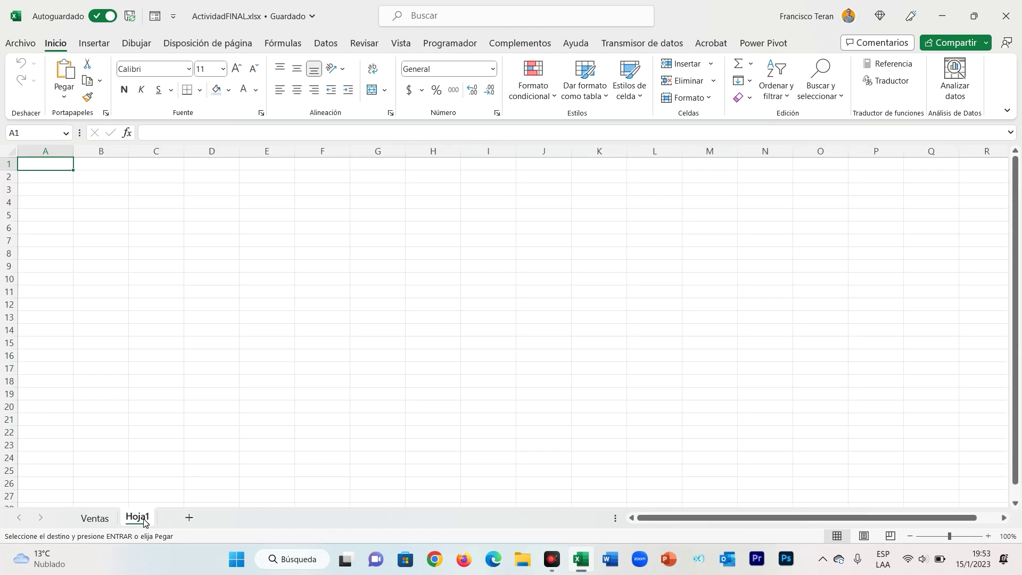
double_click(147, 521)
text(Practi)
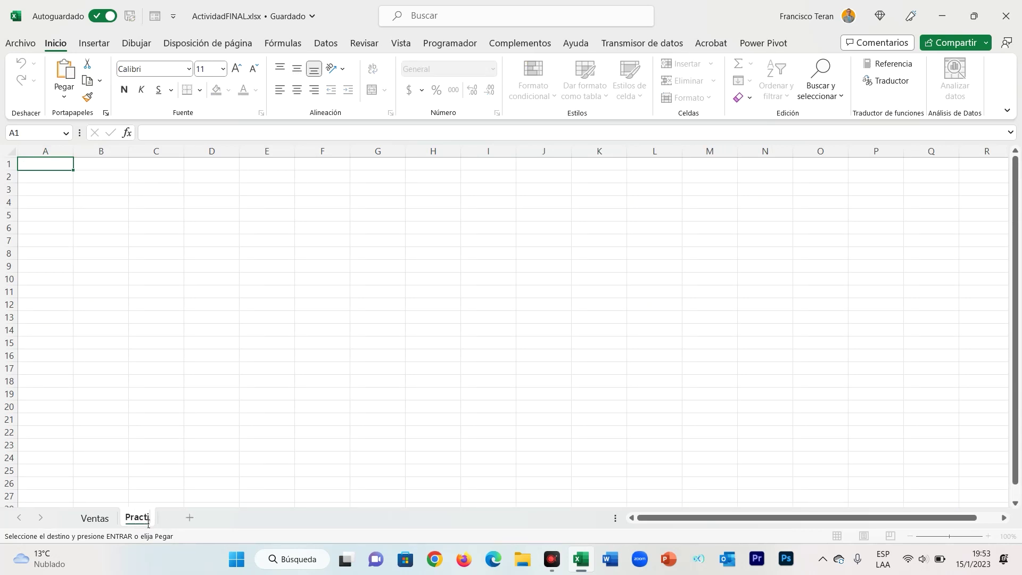
key(Return)
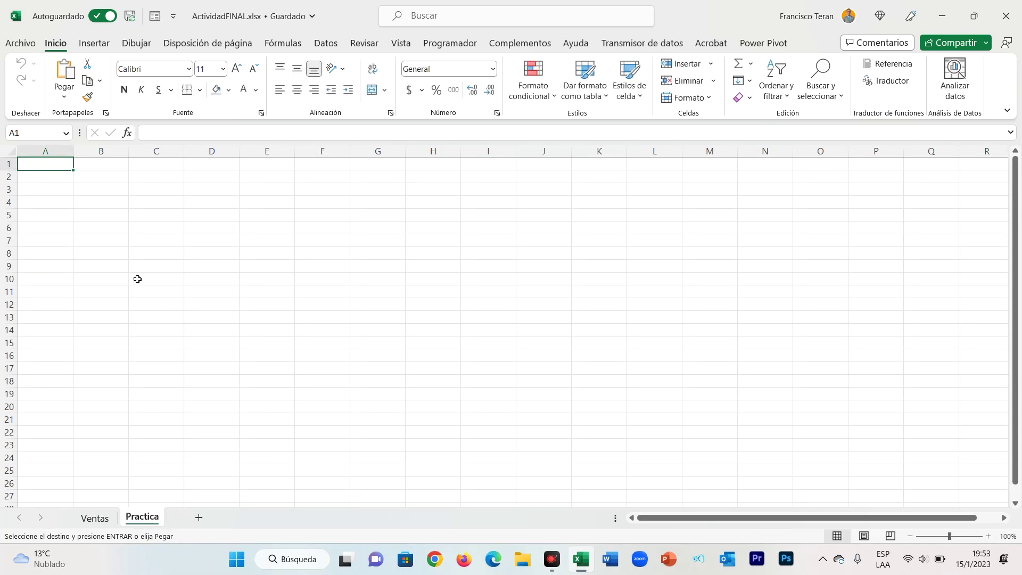
Step: Paste the sales table into Practica and autofit all its columns
key(ctrl+v)
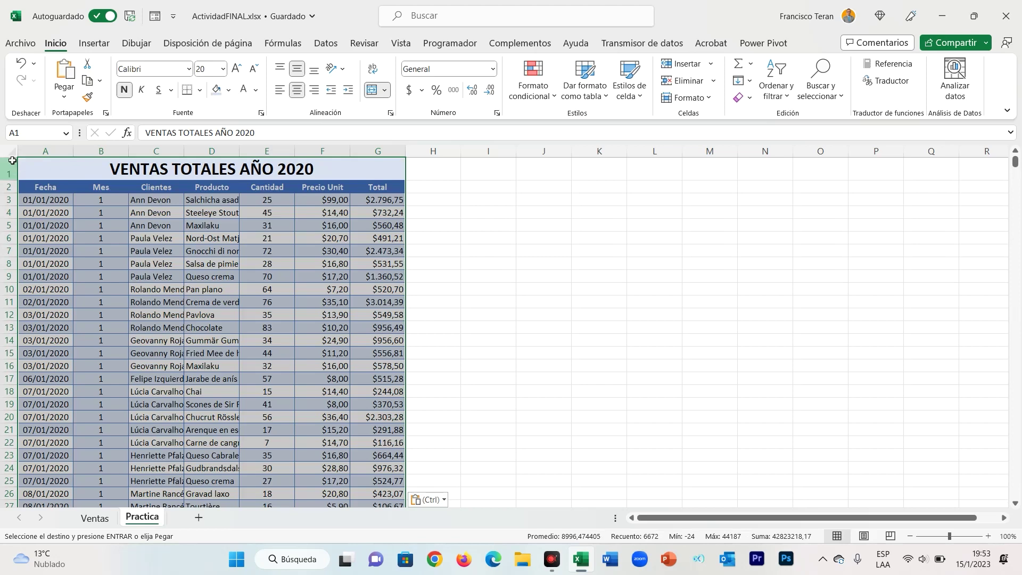
click(12, 152)
double_click(74, 152)
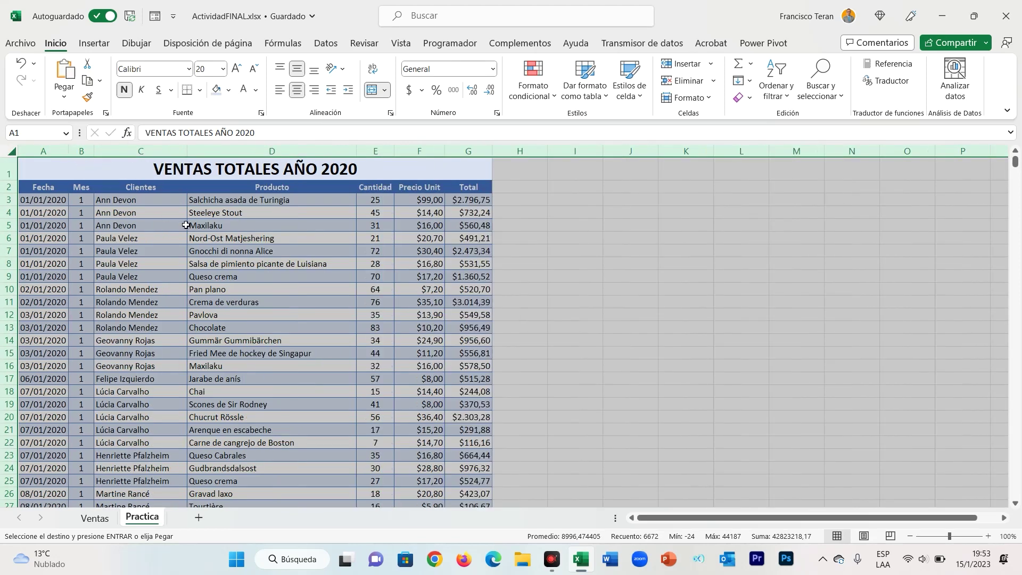
click(186, 226)
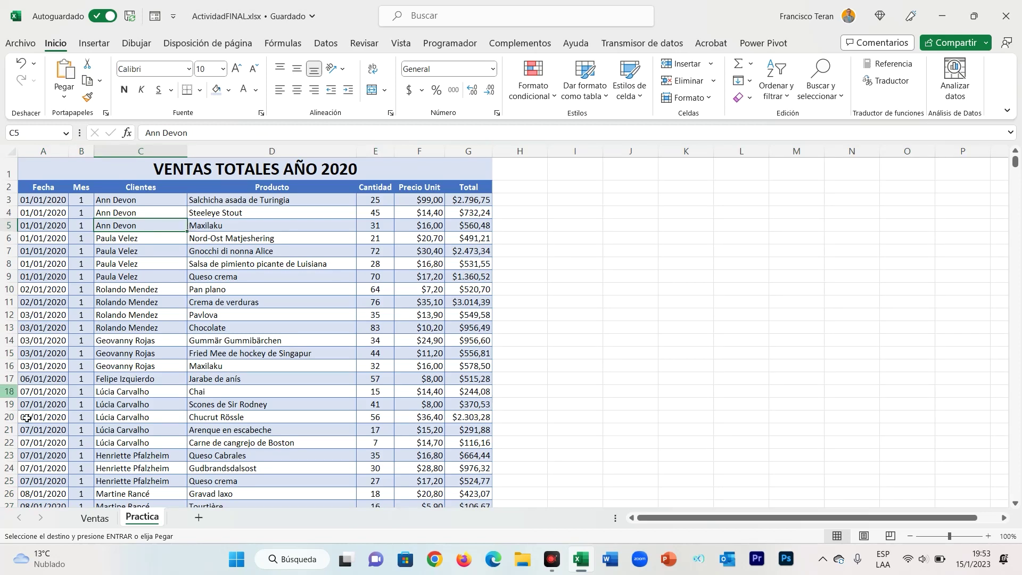
Step: Return to the Ventas sheet, cancel the pending copy, and inspect the FILTRAR formula in K6
click(94, 518)
scroll(402, 362, up, 5)
scroll(402, 362, up, 5)
scroll(402, 361, up, 5)
drag(1014, 482, 1015, 160)
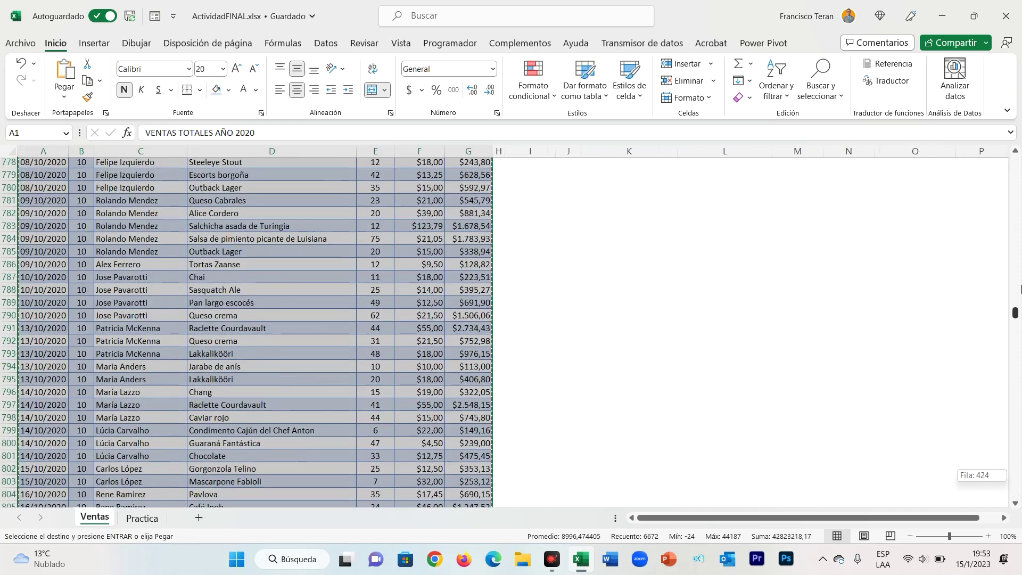
click(761, 249)
key(Escape)
click(672, 246)
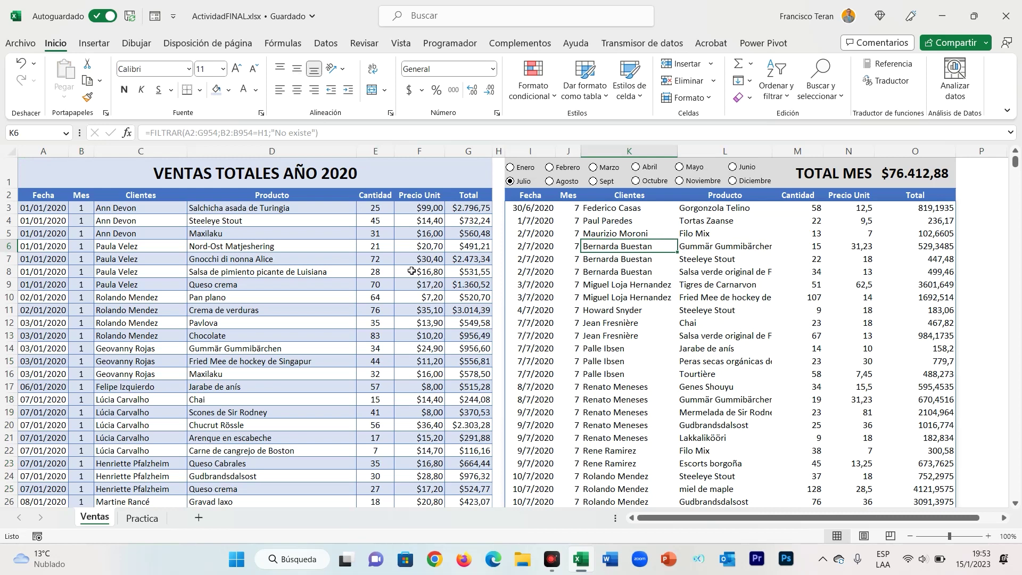
Step: Narrow column H into a spacer and copy the A2:G2 headers into I2:O2
click(129, 526)
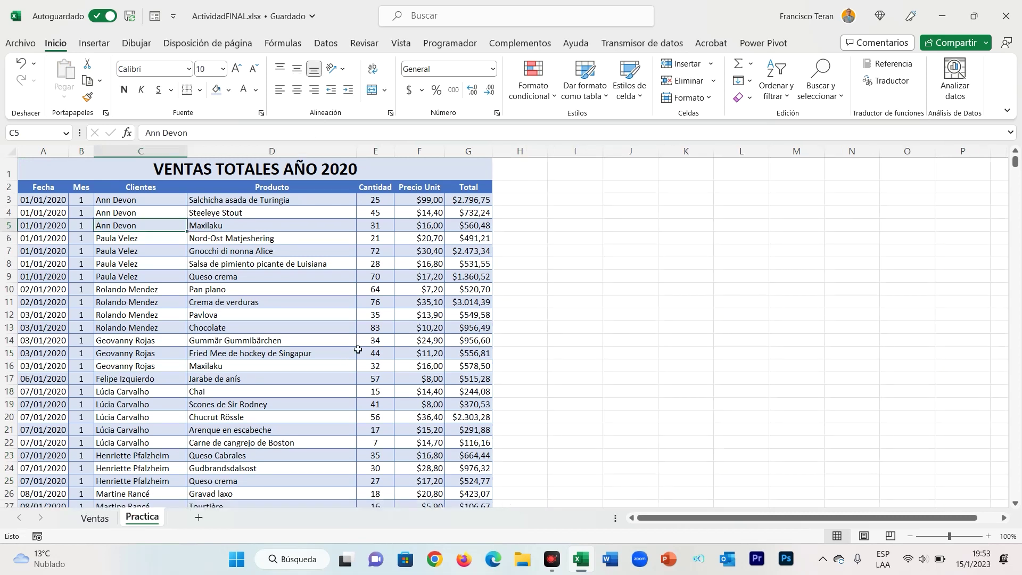
drag(548, 151, 511, 151)
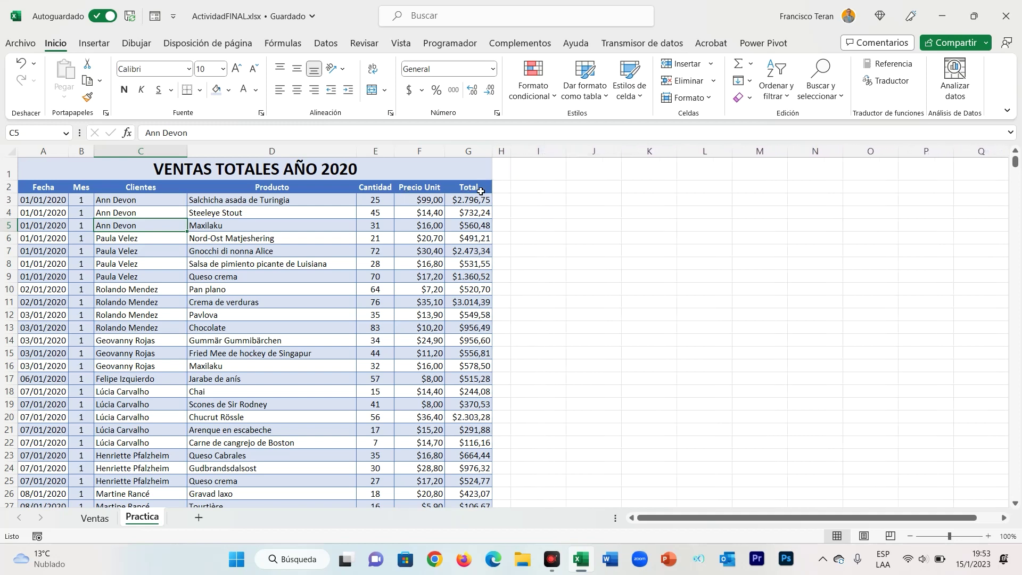
drag(480, 191, 43, 186)
key(ctrl+c)
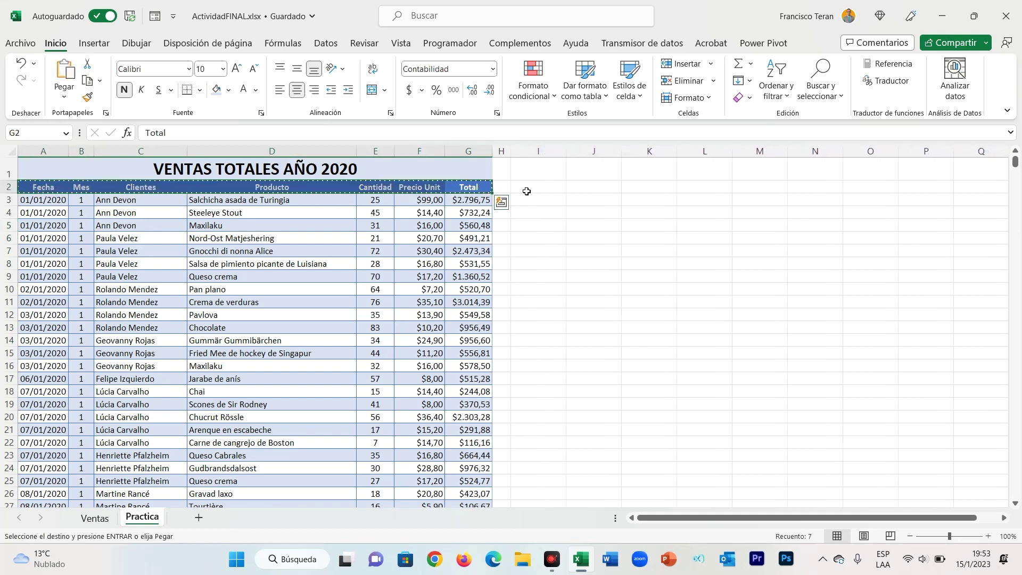
click(526, 191)
key(ctrl+v)
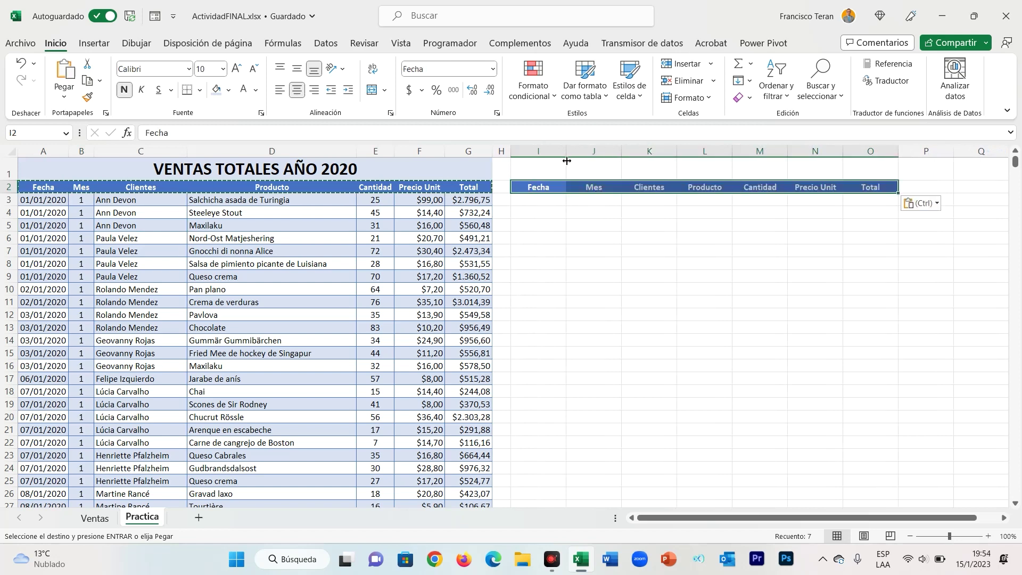
Step: Widen the Producto column L to 132 pixels and cancel the pending copy
click(95, 518)
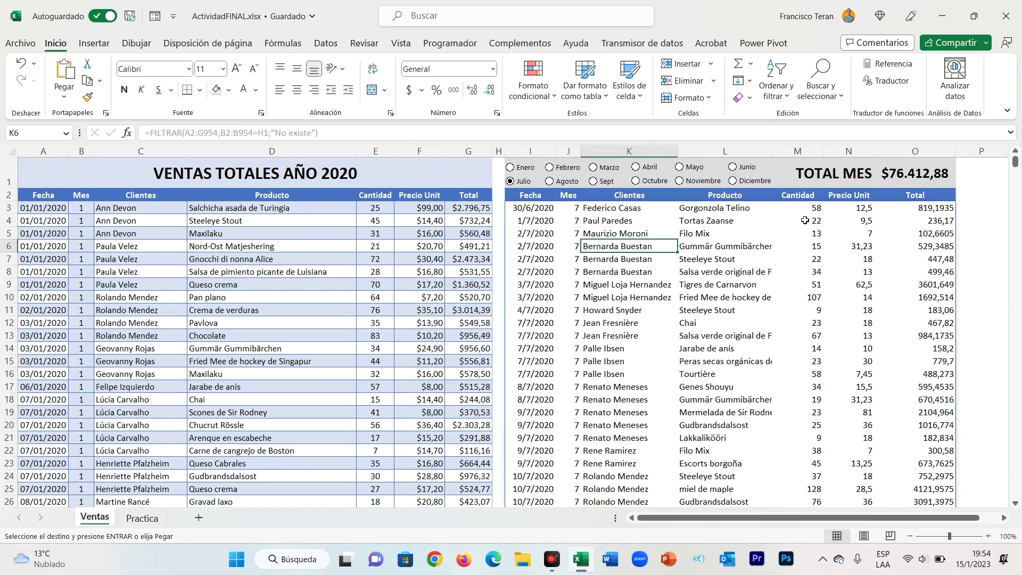
click(142, 518)
click(706, 213)
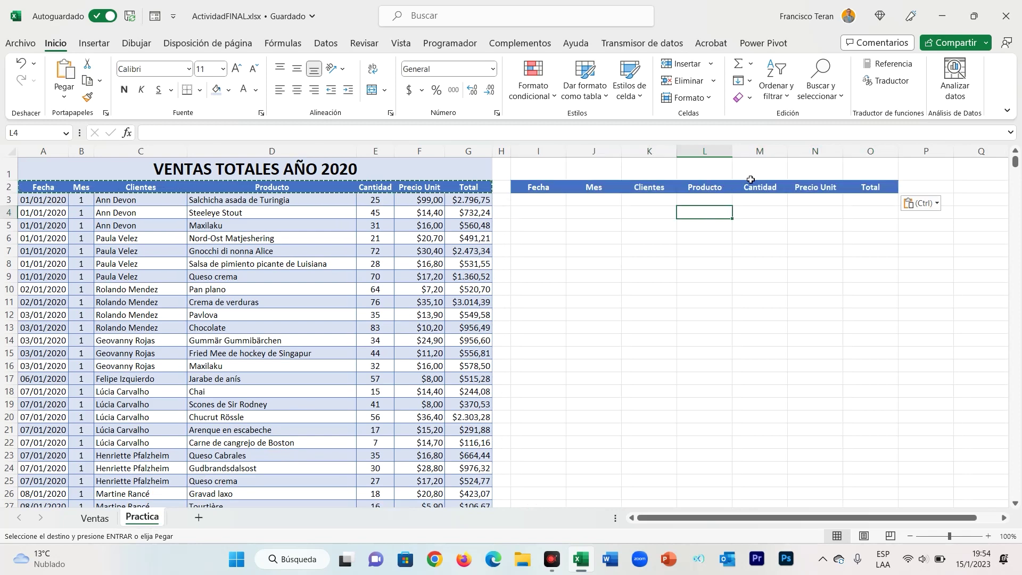
drag(732, 155, 781, 156)
key(Escape)
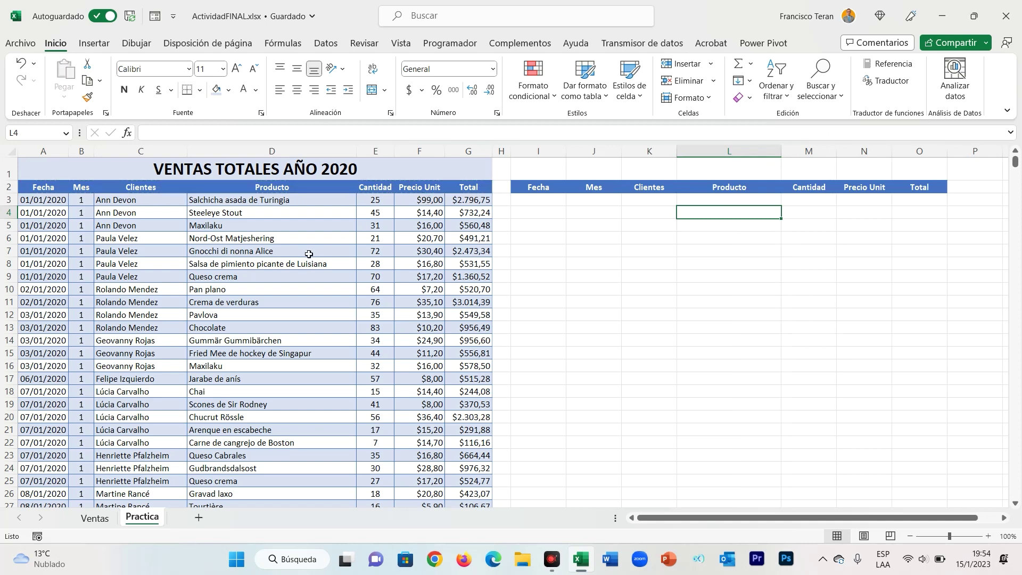
click(309, 254)
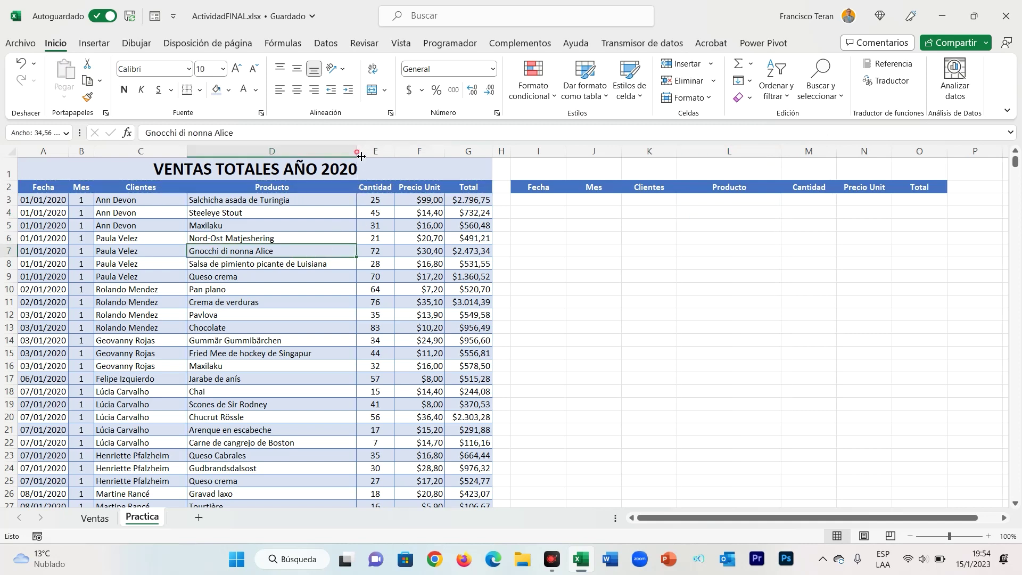
Step: Set row 1 height to 46,20 on Practica and select the cells above the new headers
click(94, 518)
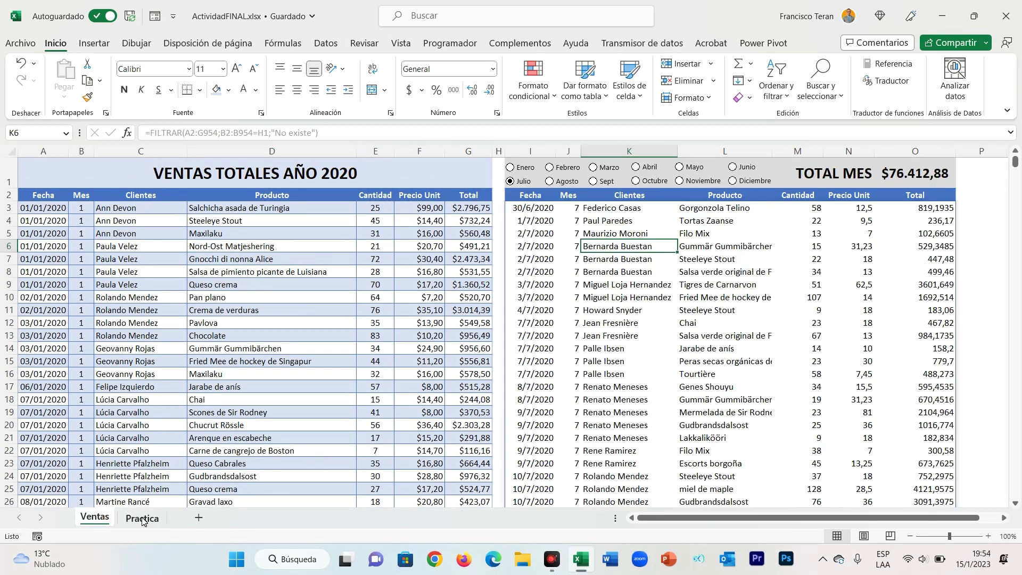
click(142, 519)
drag(15, 190, 16, 211)
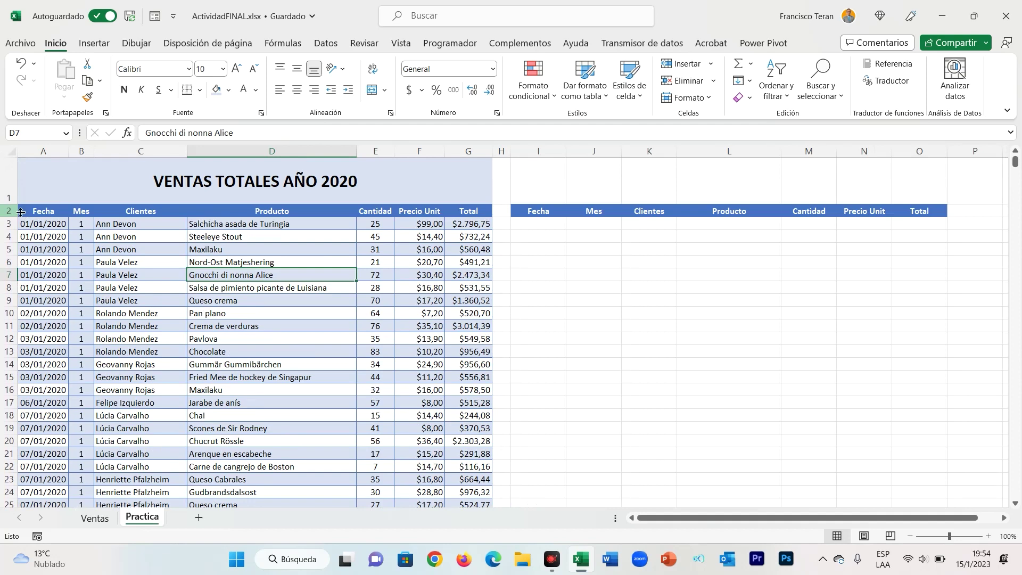
click(565, 275)
drag(564, 181, 769, 179)
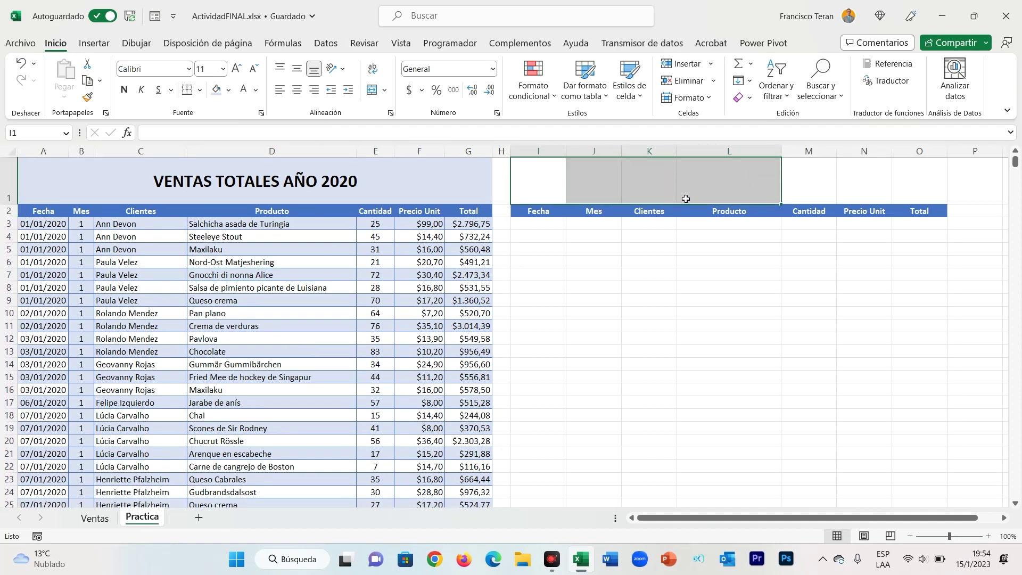
click(685, 199)
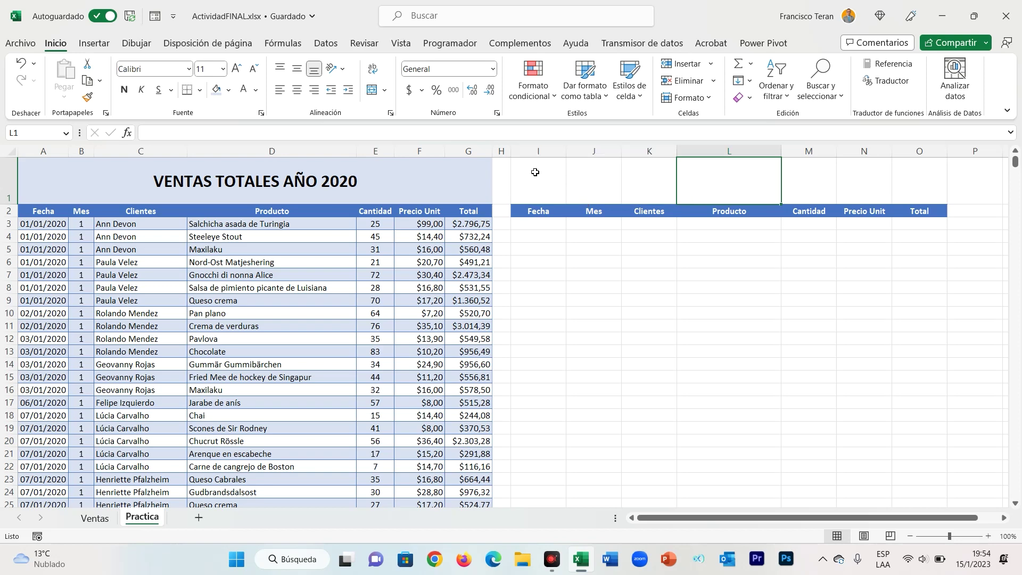
Step: On Ventas, preview Febrero, Marzo, Abril, Mayo and Enero, then return to Practica
click(92, 518)
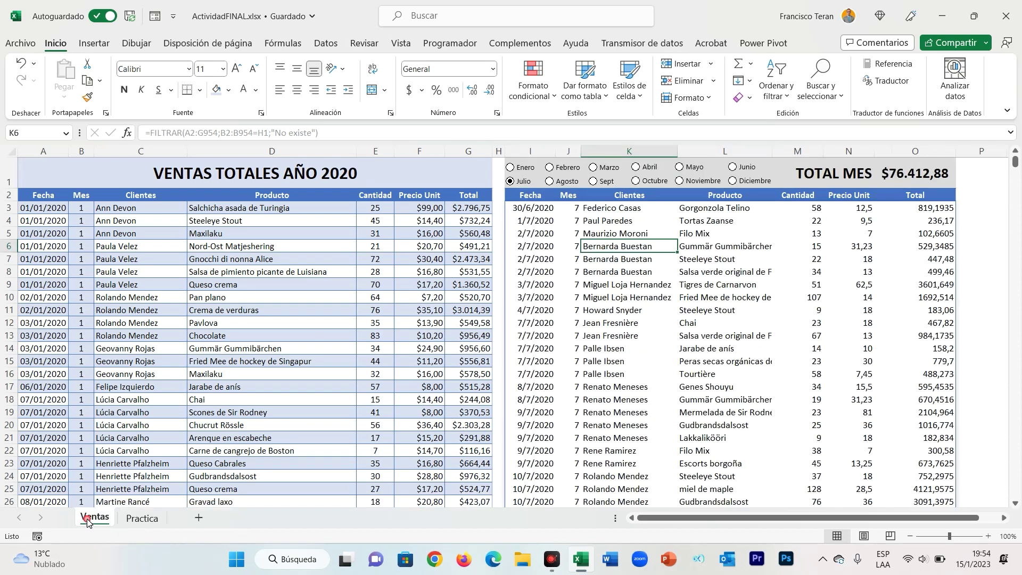
click(554, 171)
click(597, 169)
click(640, 170)
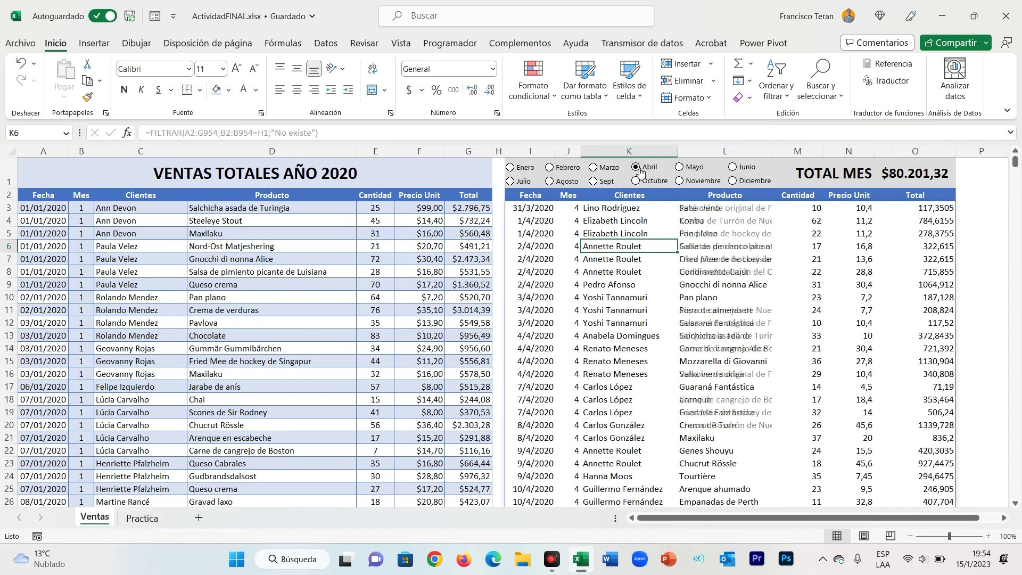
click(680, 168)
click(517, 169)
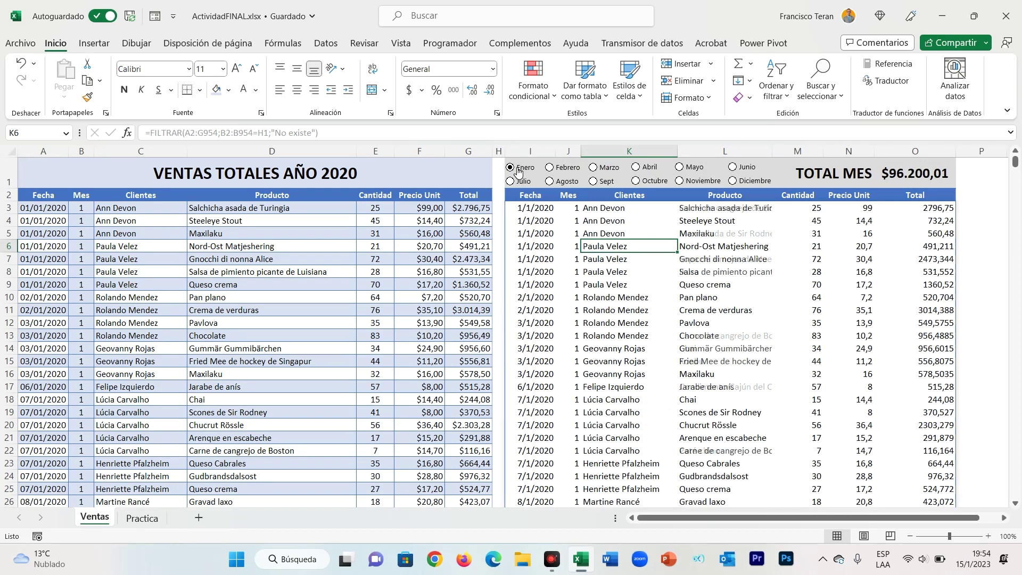
click(139, 518)
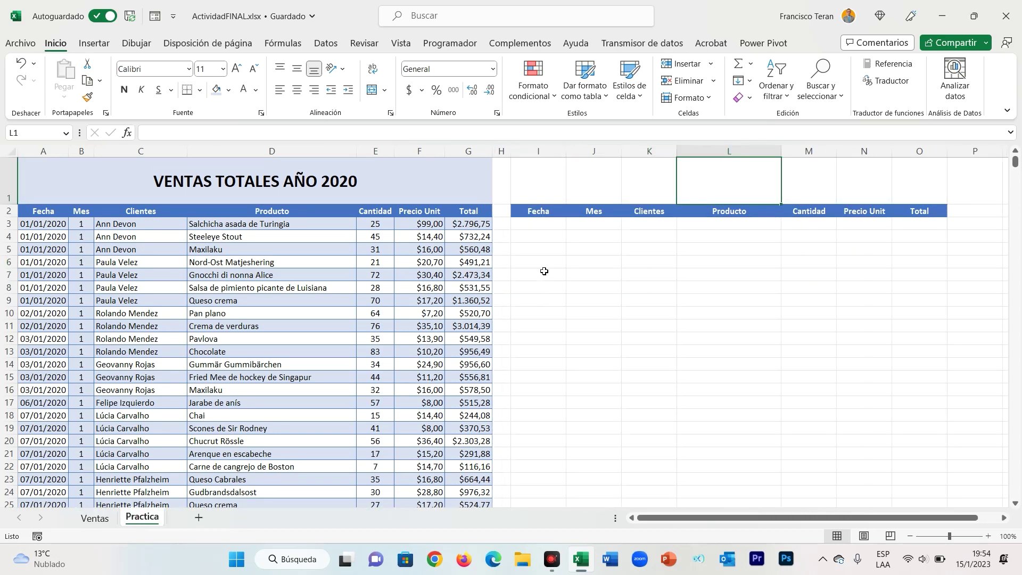
click(549, 230)
text(=filt)
key(Tab)
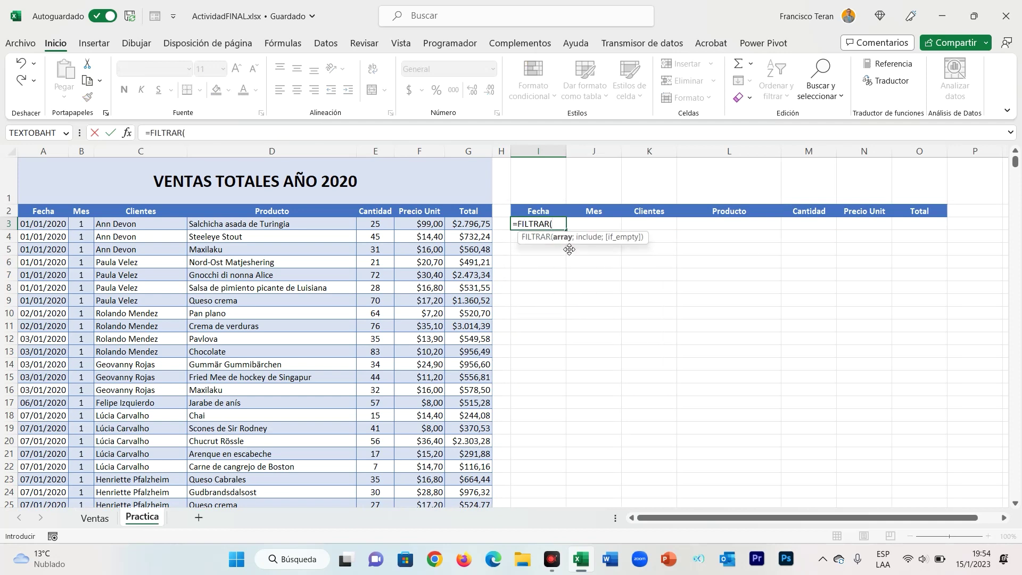
drag(43, 211, 52, 224)
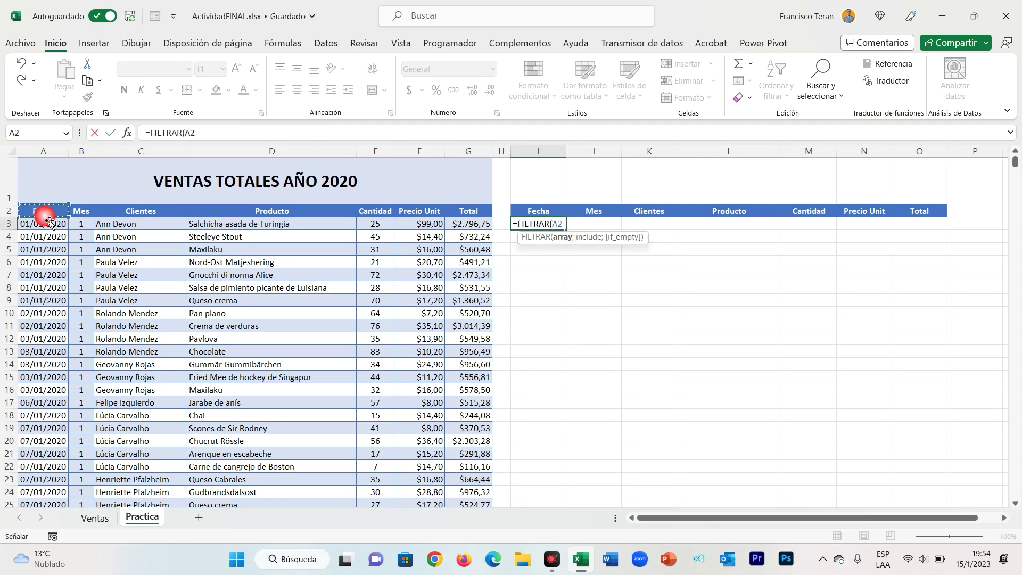
key(shift+Right)
key(shift+Right)
key(shift+Right)
key(shift+Right)
key(shift+Right)
key(ctrl+shift+Down)
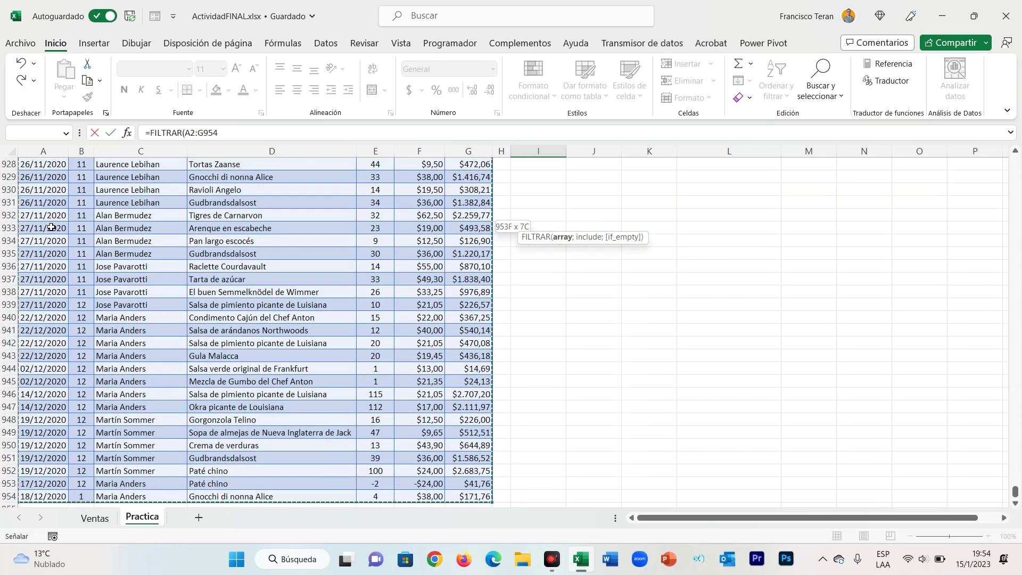
drag(1014, 489, 1014, 158)
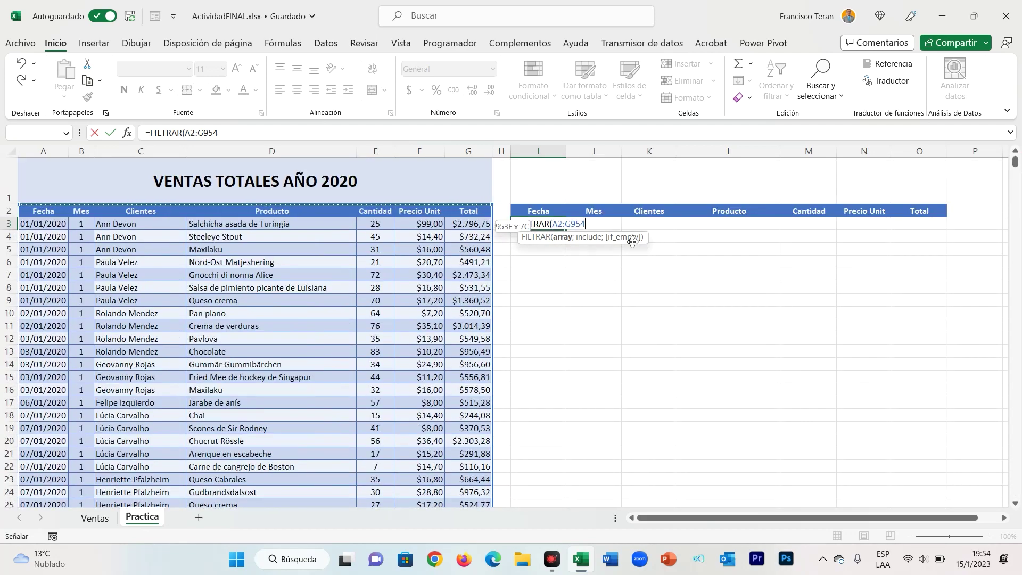
text(;)
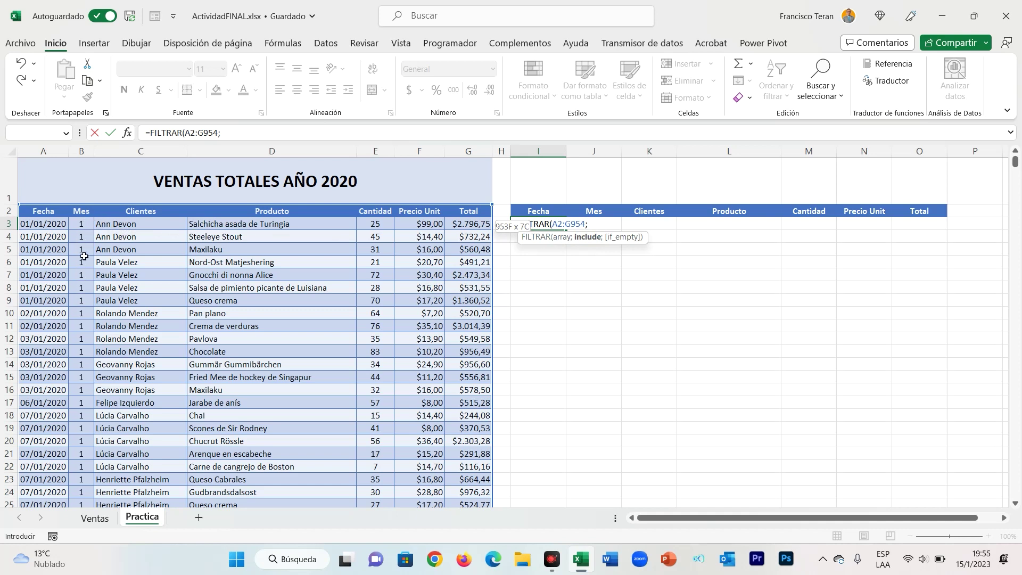
key(Escape)
click(84, 227)
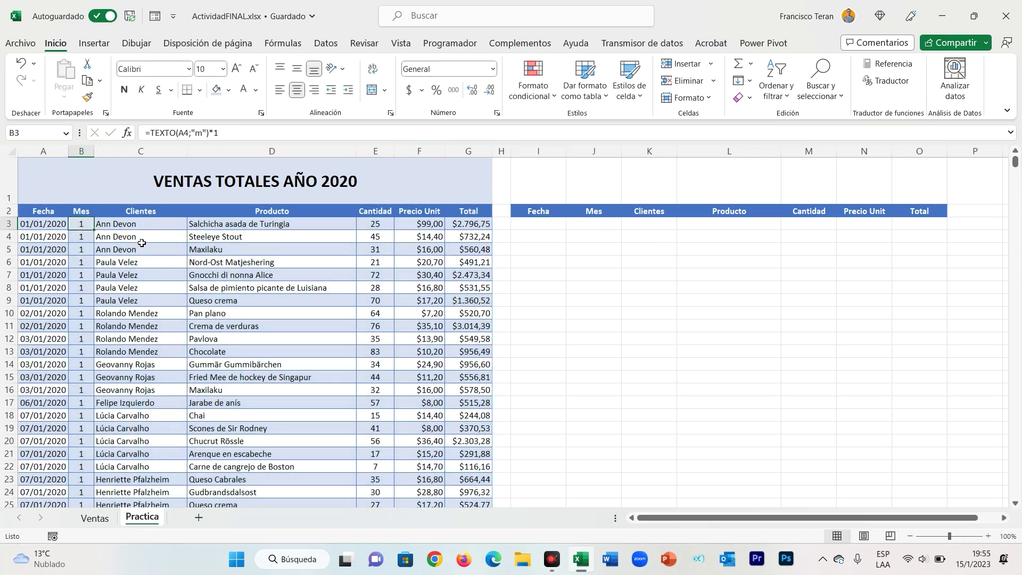
Step: Clear the old month values in column B down to row 954
key(ctrl+shift+Down)
key(Delete)
scroll(160, 247, up, 7)
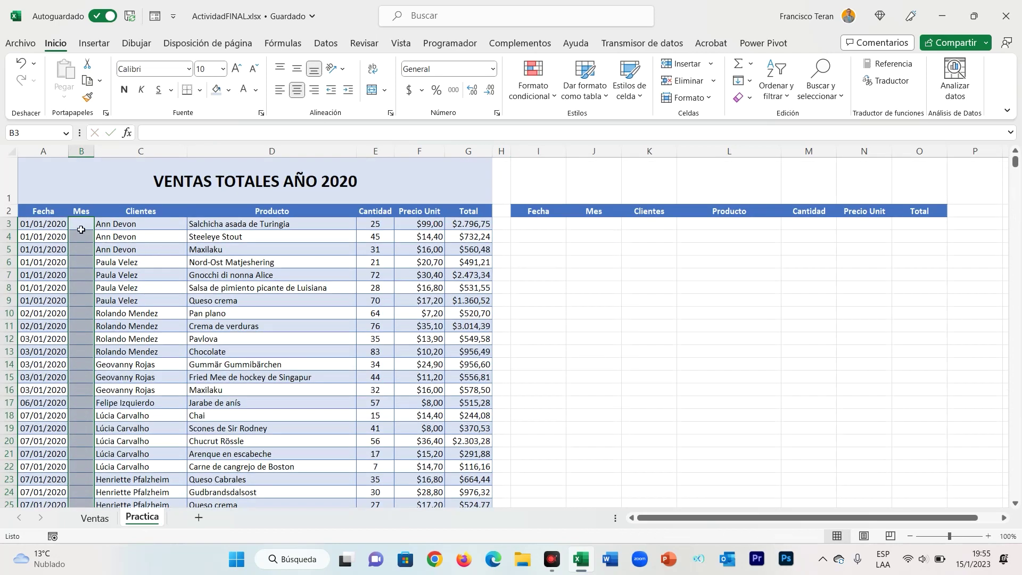
click(81, 230)
click(53, 227)
click(52, 272)
click(51, 302)
click(89, 227)
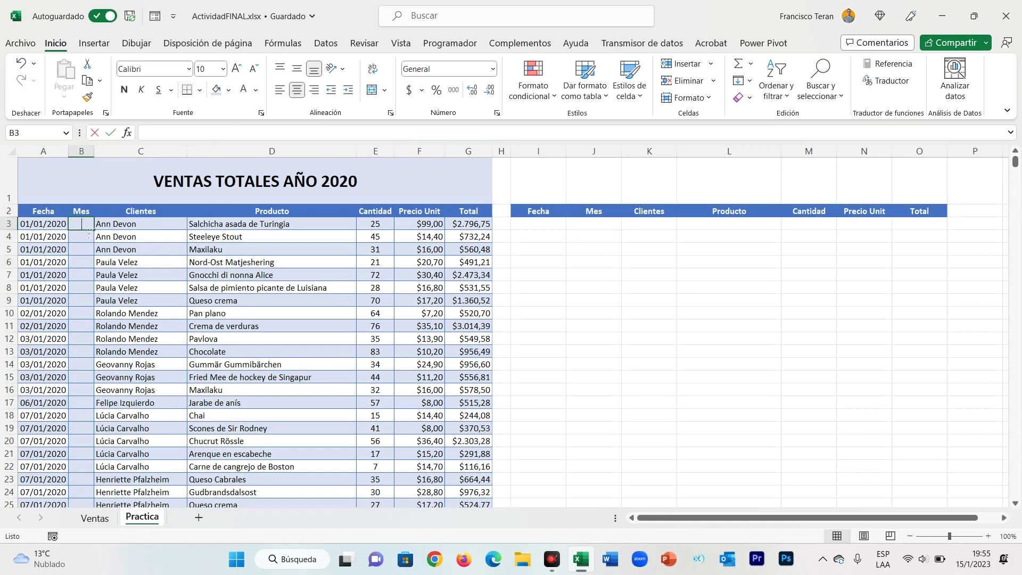
Step: Enter =TEXTO(A4;"m") in B3 to get the month number of the date
text(=texto)
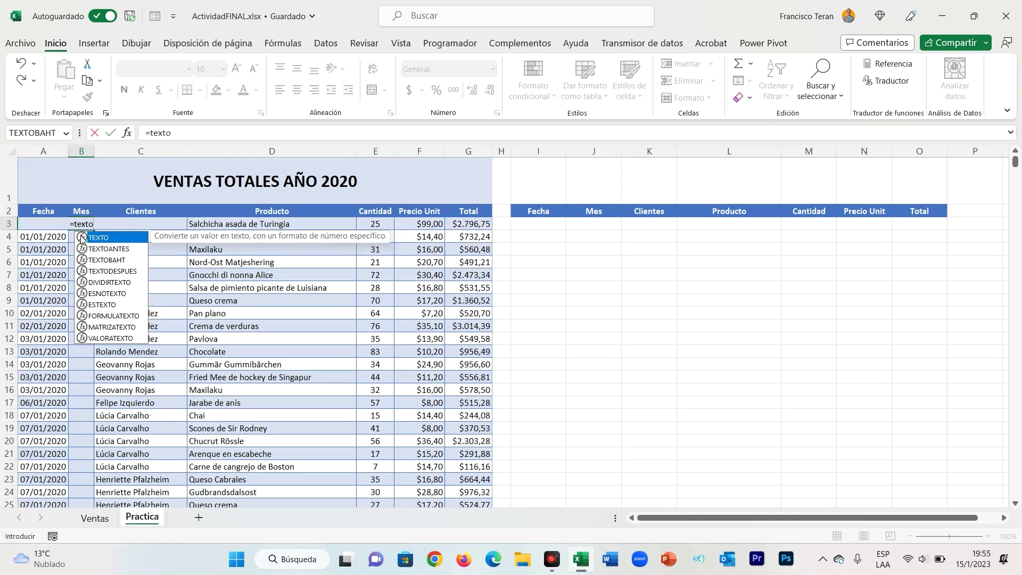
text(()
click(53, 242)
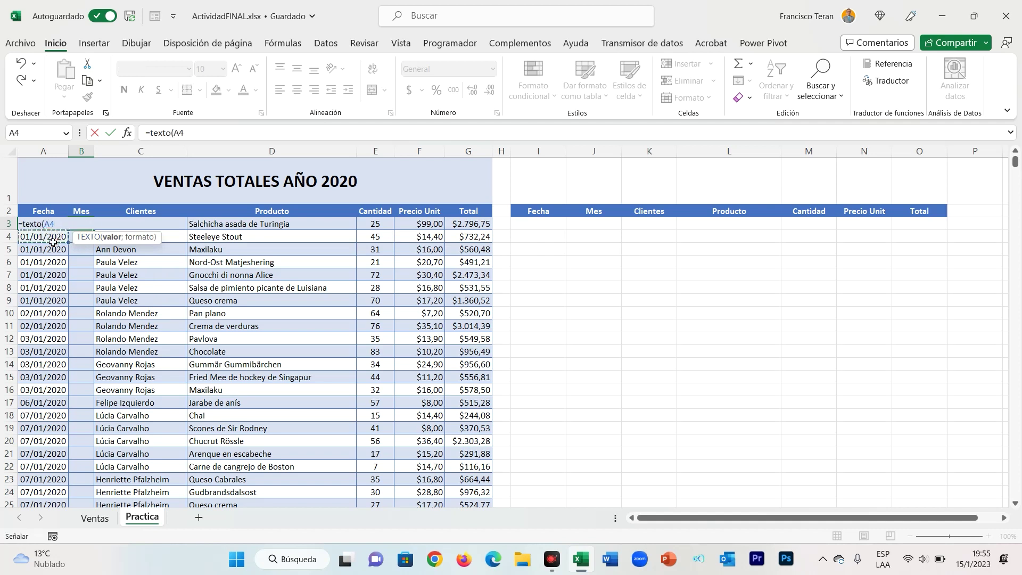
text(;"m"))
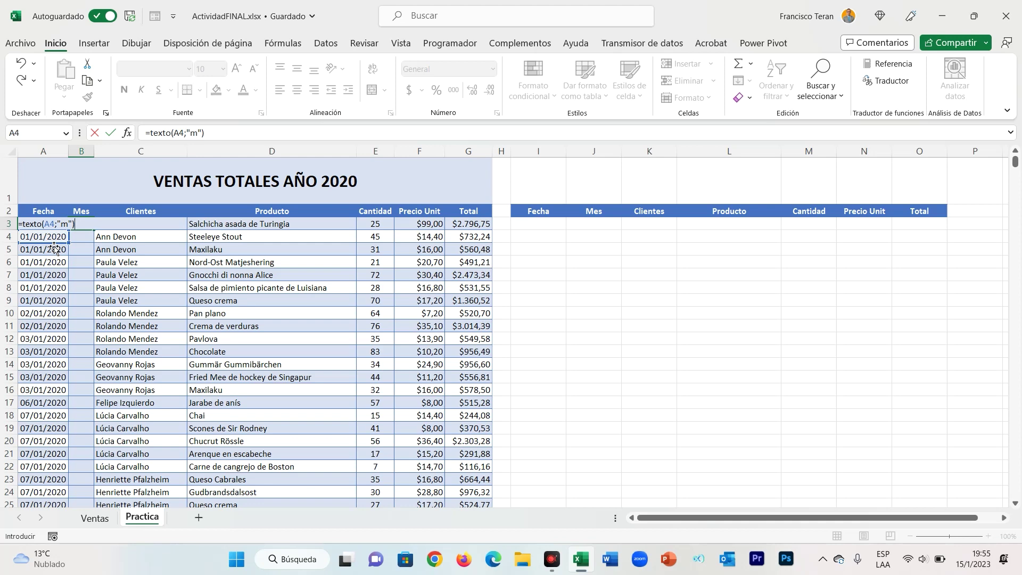
key(Return)
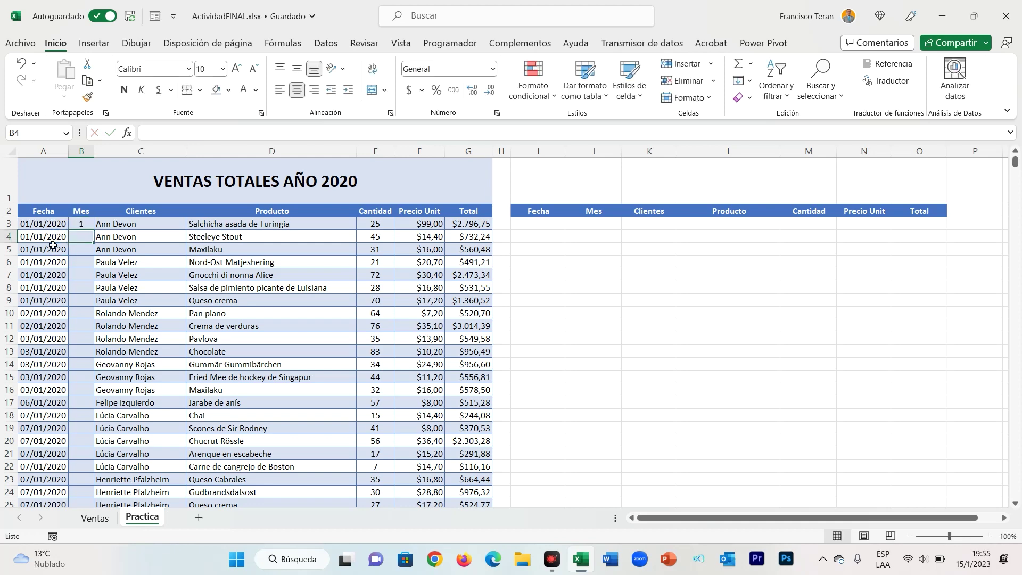
click(81, 223)
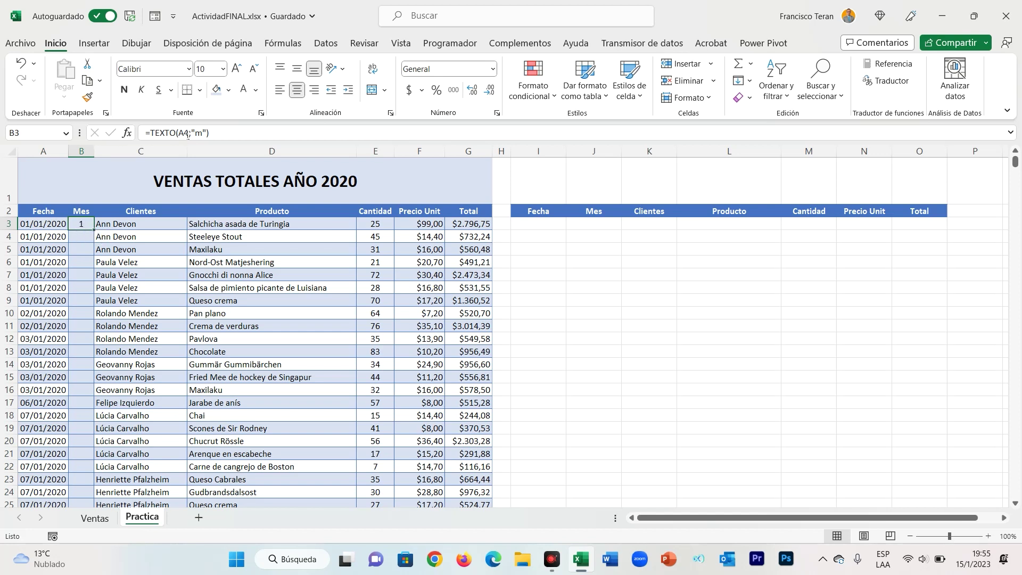
double_click(157, 134)
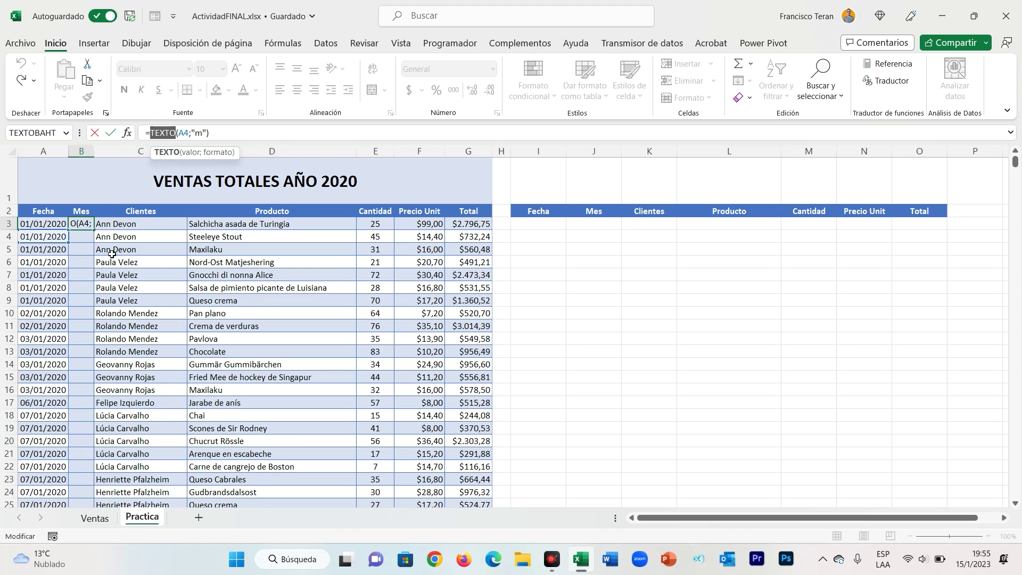
key(ctrl+Return)
Step: Fill the month formula down column B and scroll through the results
click(539, 196)
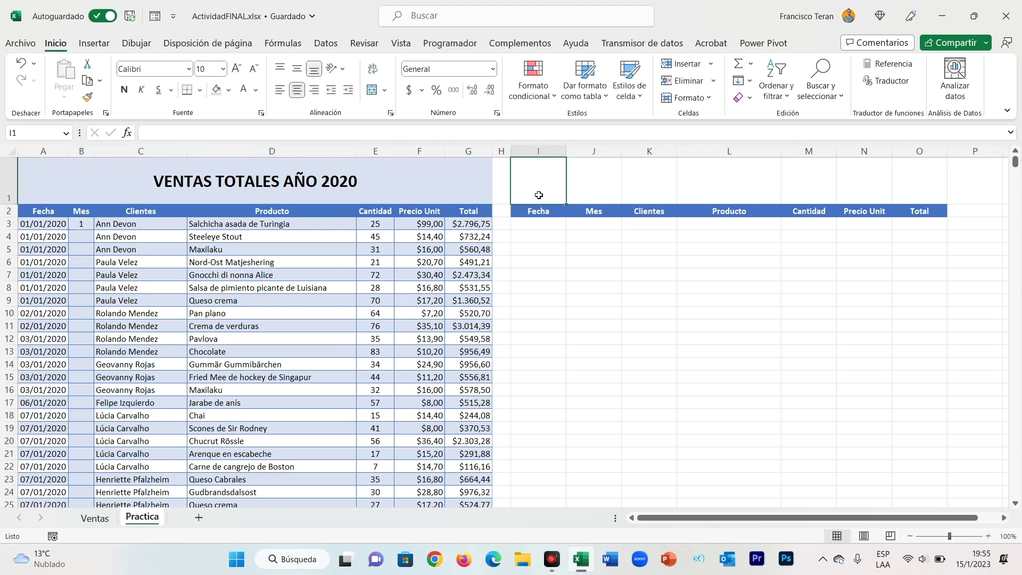
click(81, 223)
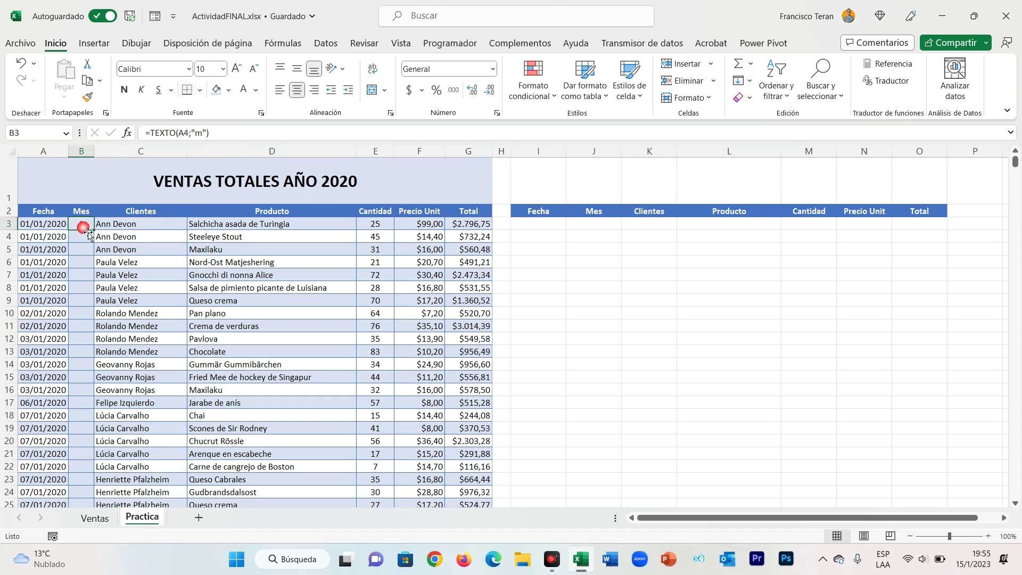
double_click(95, 231)
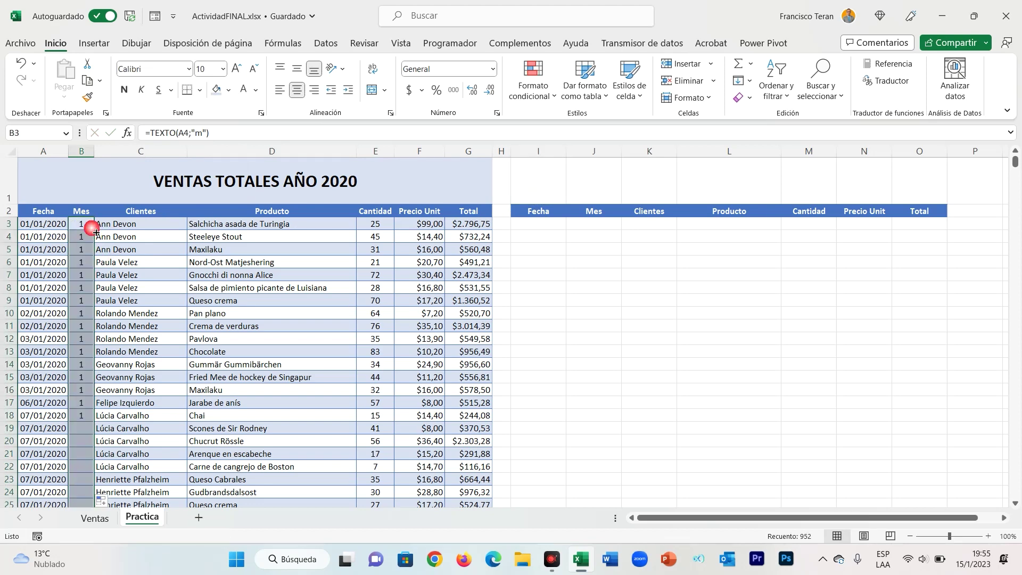
scroll(83, 261, down, 3)
scroll(84, 260, down, 8)
scroll(85, 262, down, 7)
scroll(87, 262, down, 8)
scroll(87, 263, down, 3)
click(57, 253)
scroll(82, 258, up, 5)
scroll(82, 258, up, 6)
scroll(82, 258, up, 6)
scroll(840, 381, up, 3)
scroll(931, 272, up, 6)
scroll(887, 281, up, 3)
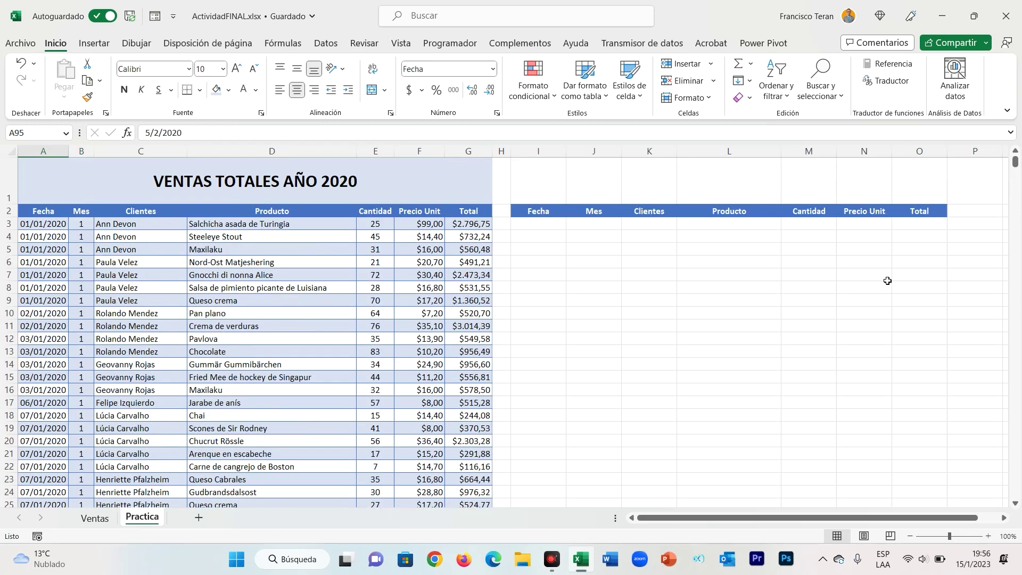
Step: Start a FILTRAR formula in I3 using A2:G954 as the data range
click(551, 225)
text(=)
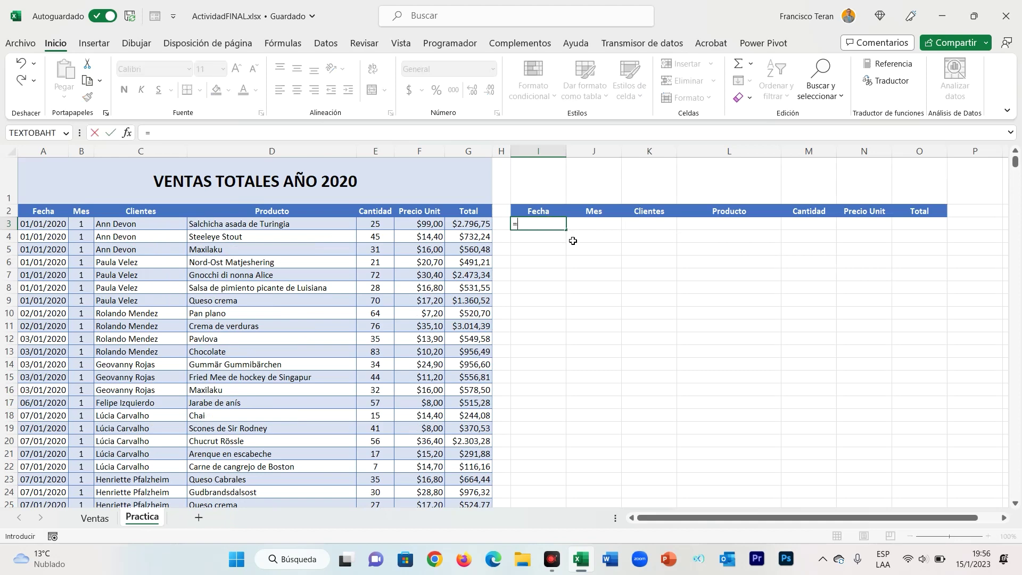
text(filtr)
key(Tab)
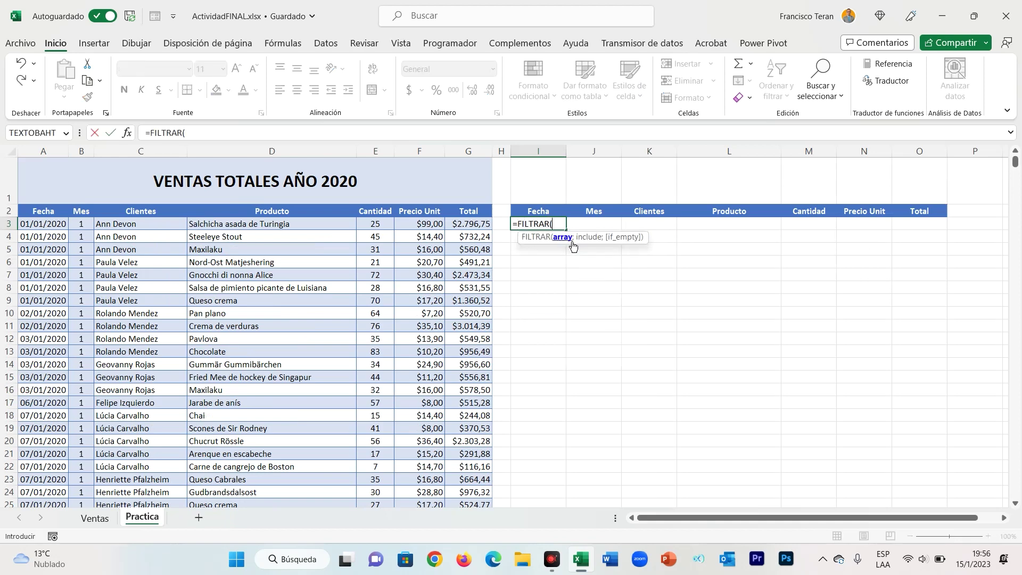
drag(35, 211, 463, 213)
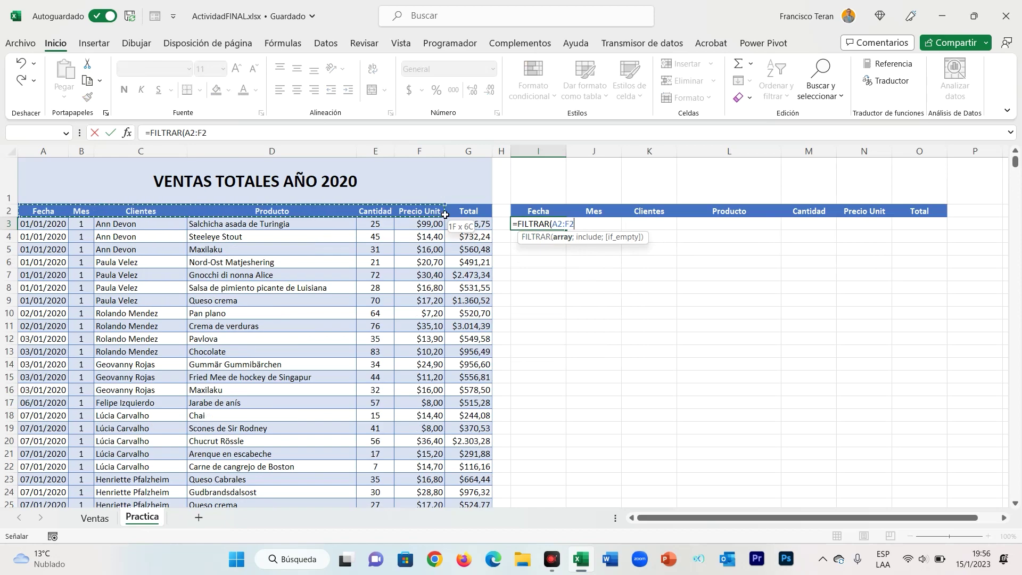
key(ctrl+shift+Down)
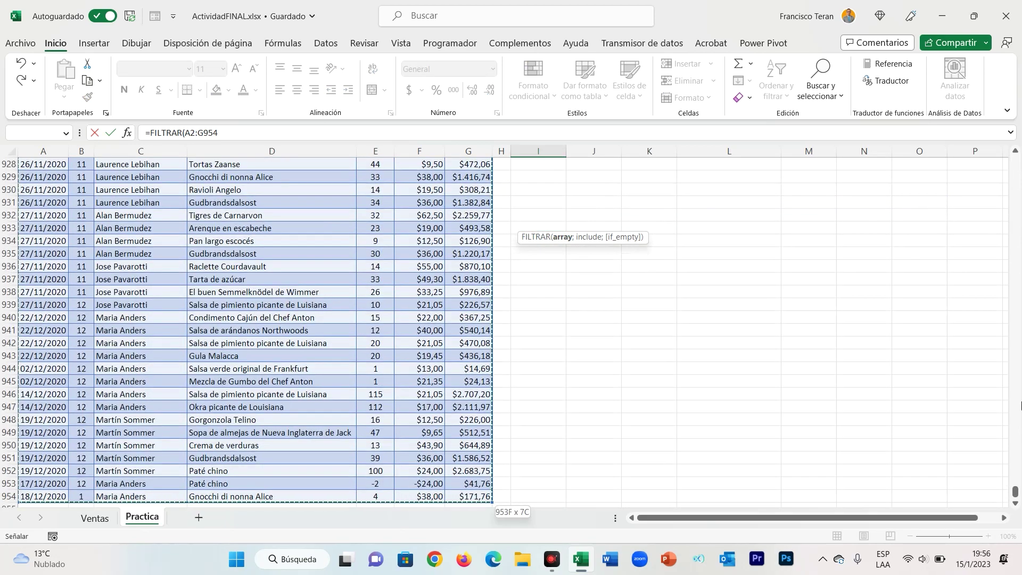
drag(1015, 493, 1019, 143)
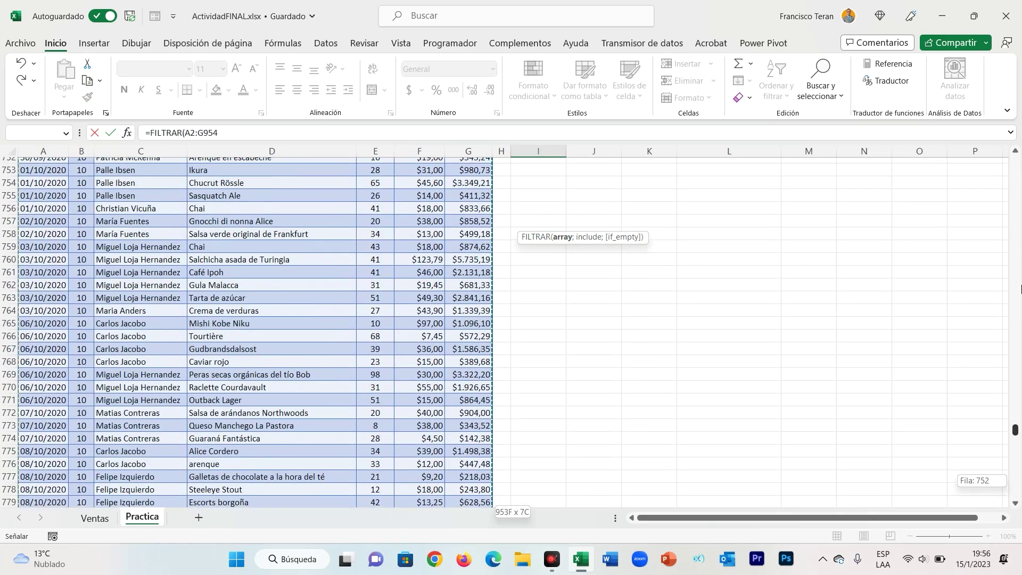
text(;)
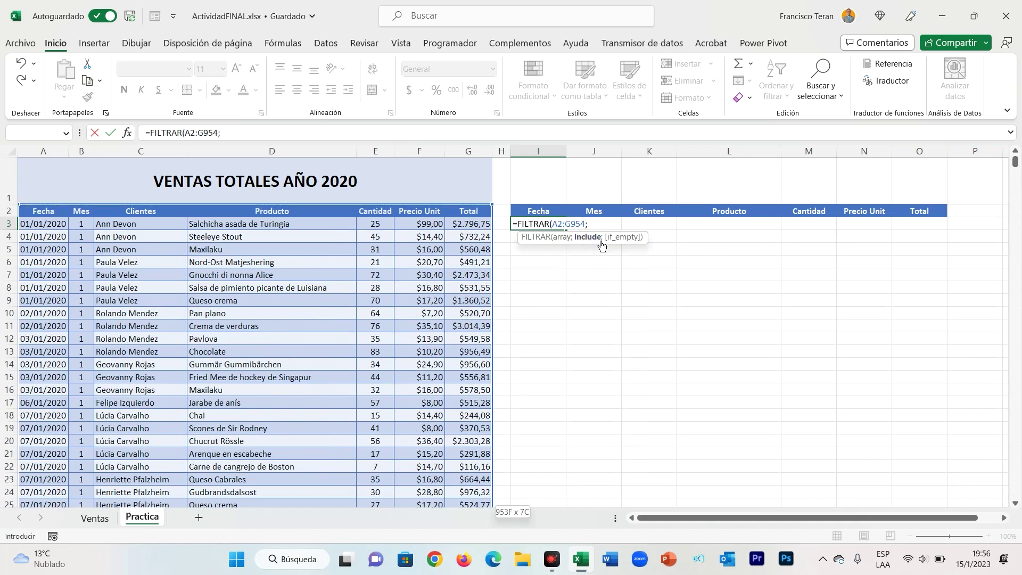
Step: Add the condition B2:B954=H1 with "No existe" as the fallback and confirm the formula
click(86, 215)
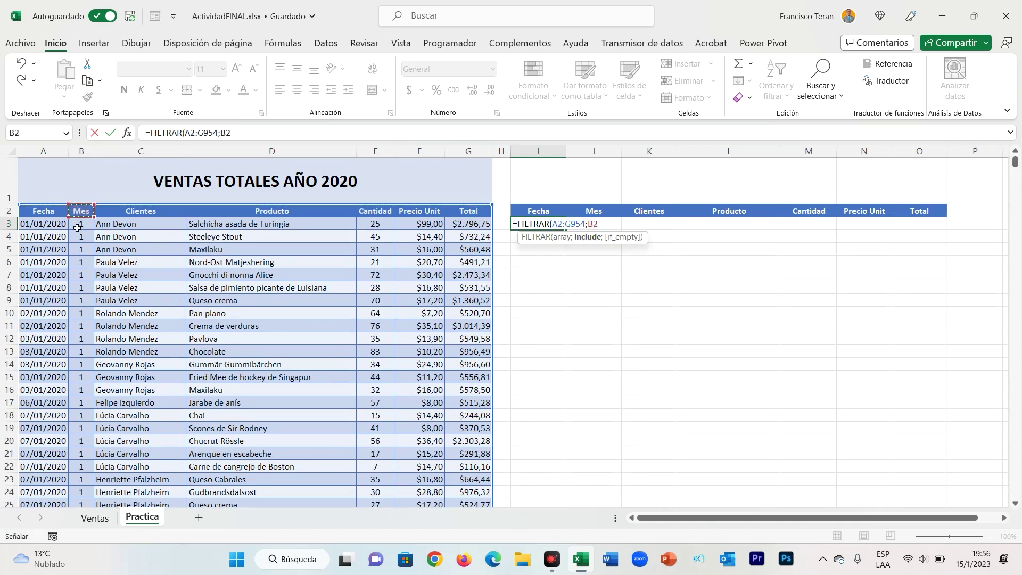
key(ctrl+shift+Down)
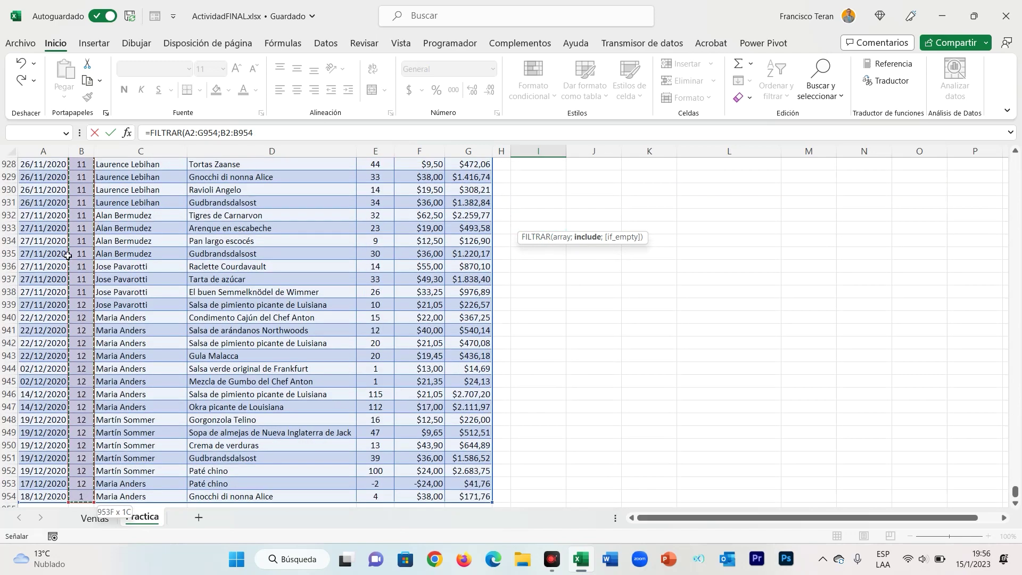
scroll(1019, 481, up, 1)
scroll(1018, 481, up, 7)
drag(1018, 481, 878, 162)
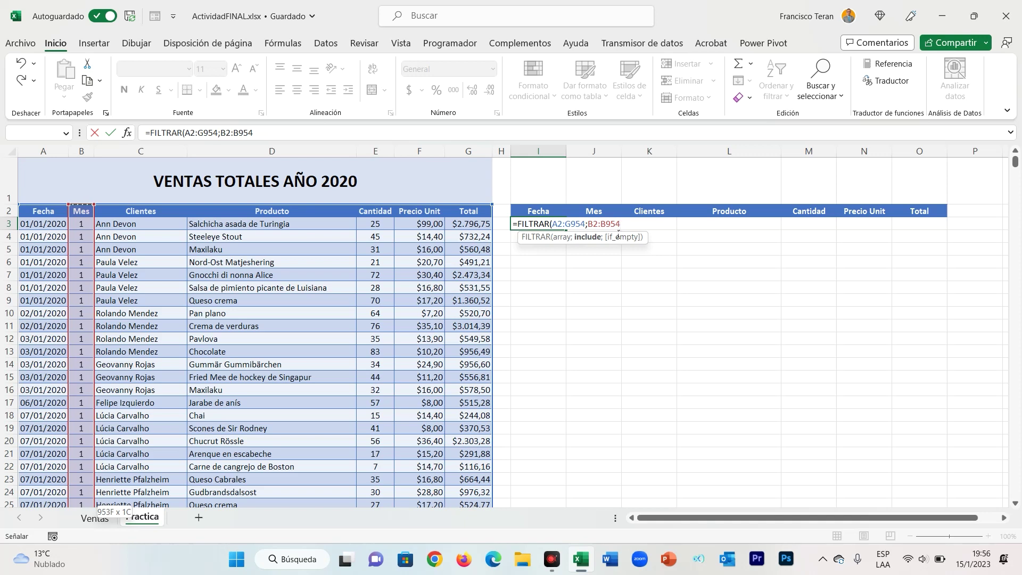
text(=)
click(507, 191)
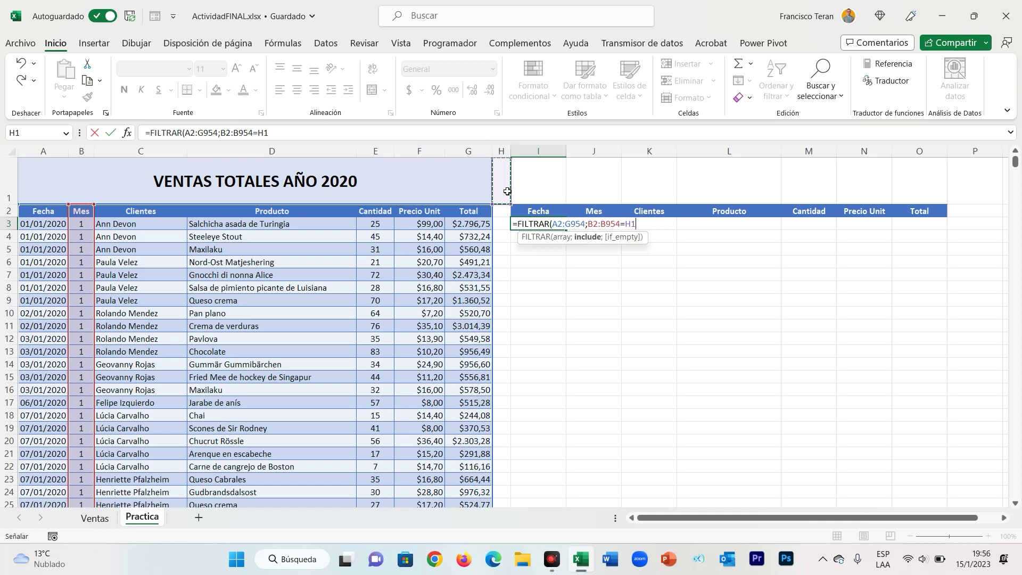
text(;"No existe)
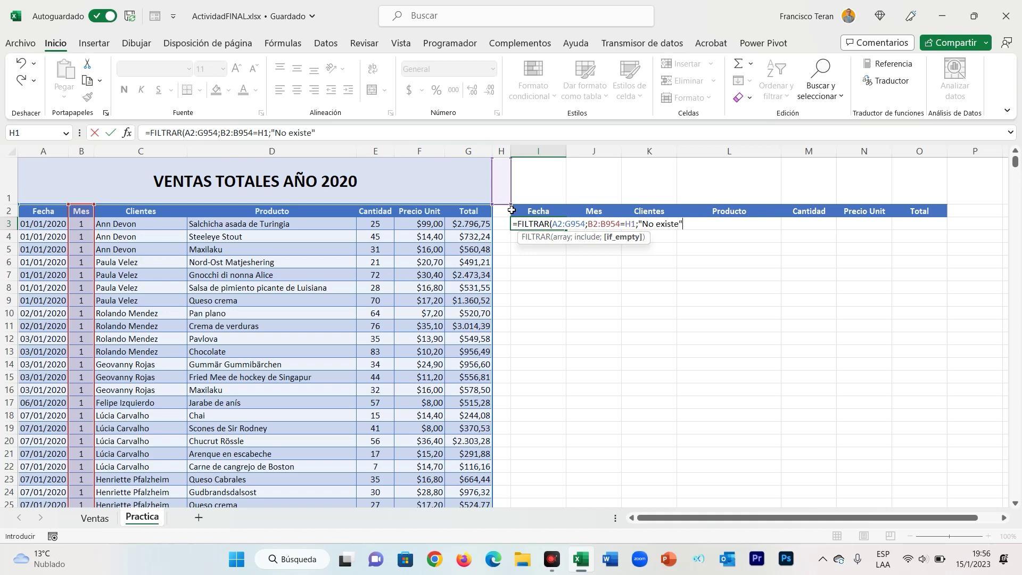
text())
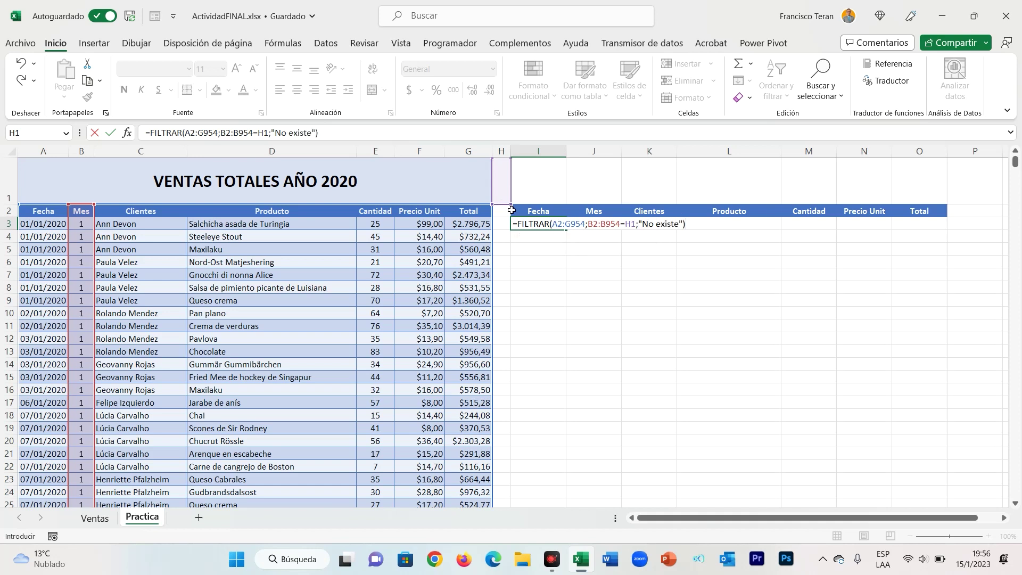
key(super+plus)
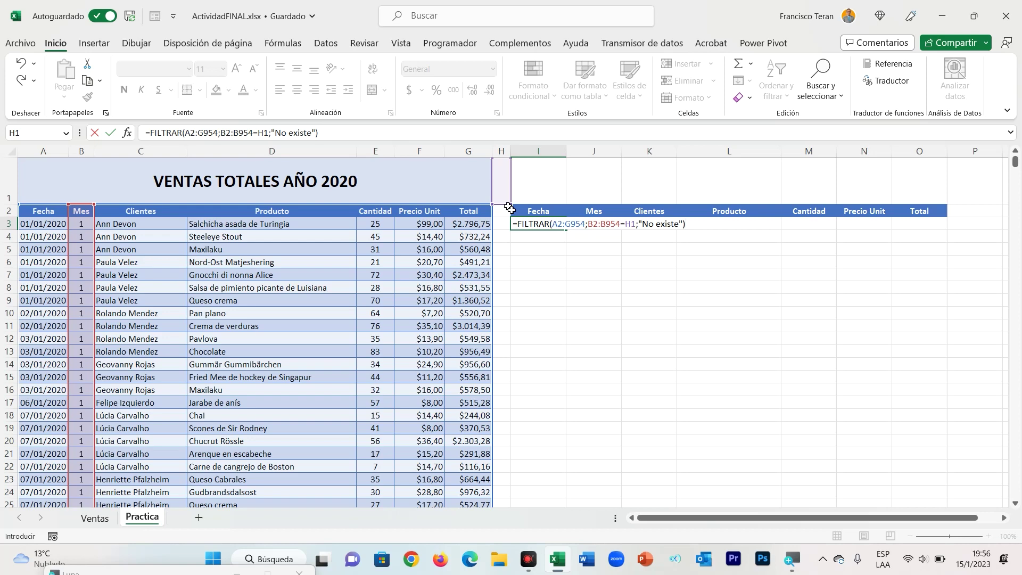
key(super+plus)
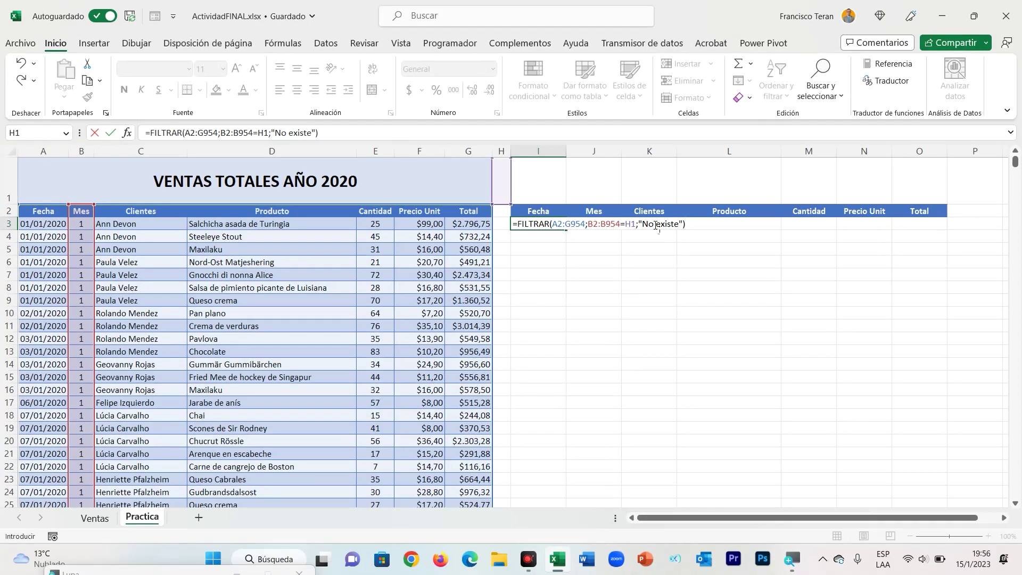
key(Return)
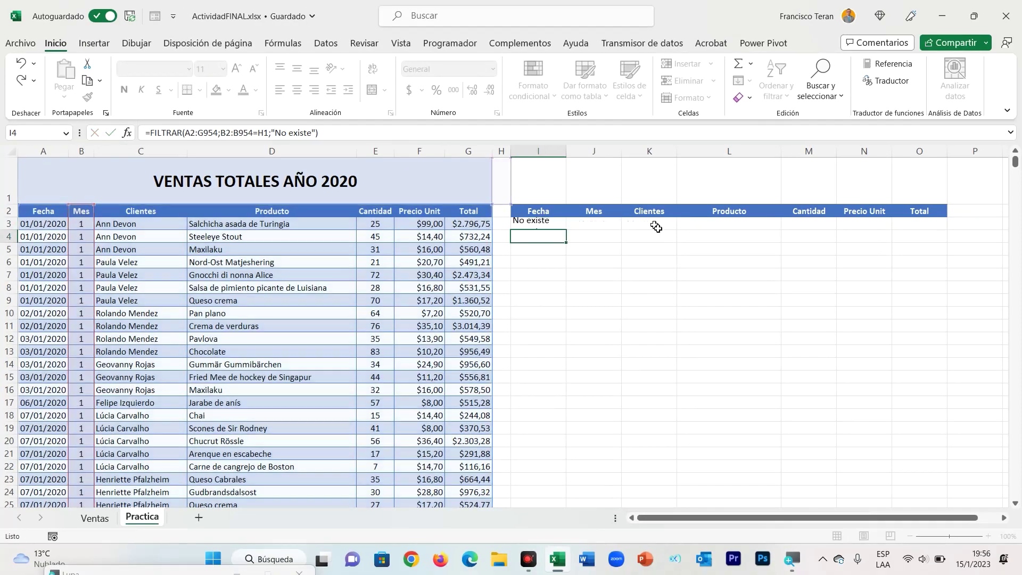
Step: Enter month 1 in H1 and inspect the FILTRAR formula in I3 without changing it
click(555, 228)
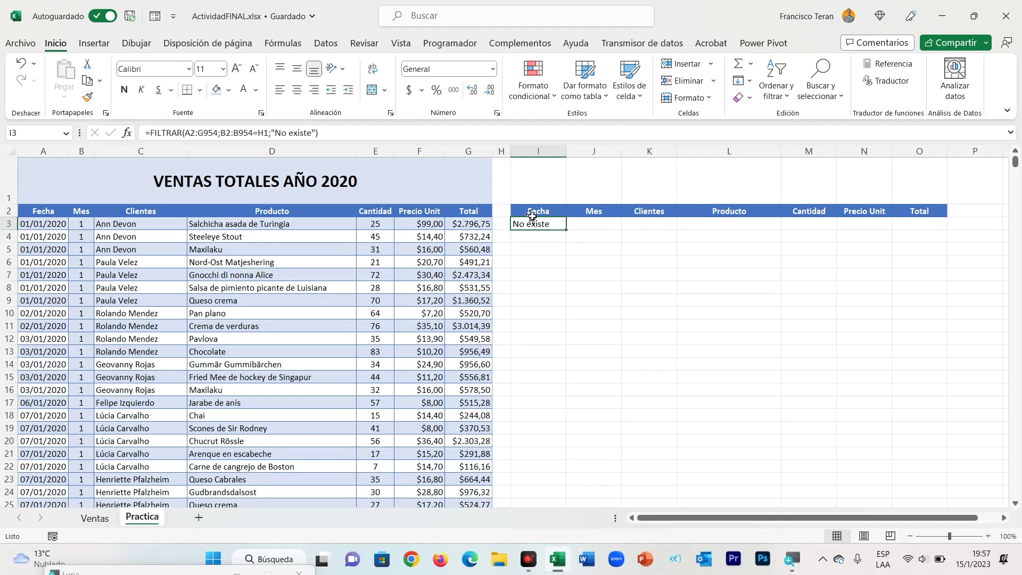
click(502, 195)
text(1)
key(Return)
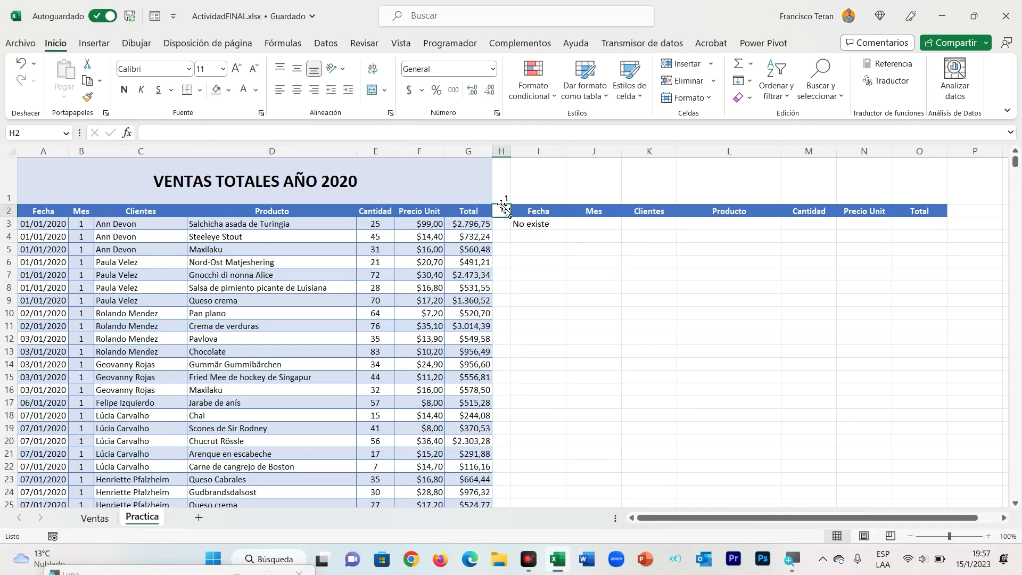
click(503, 200)
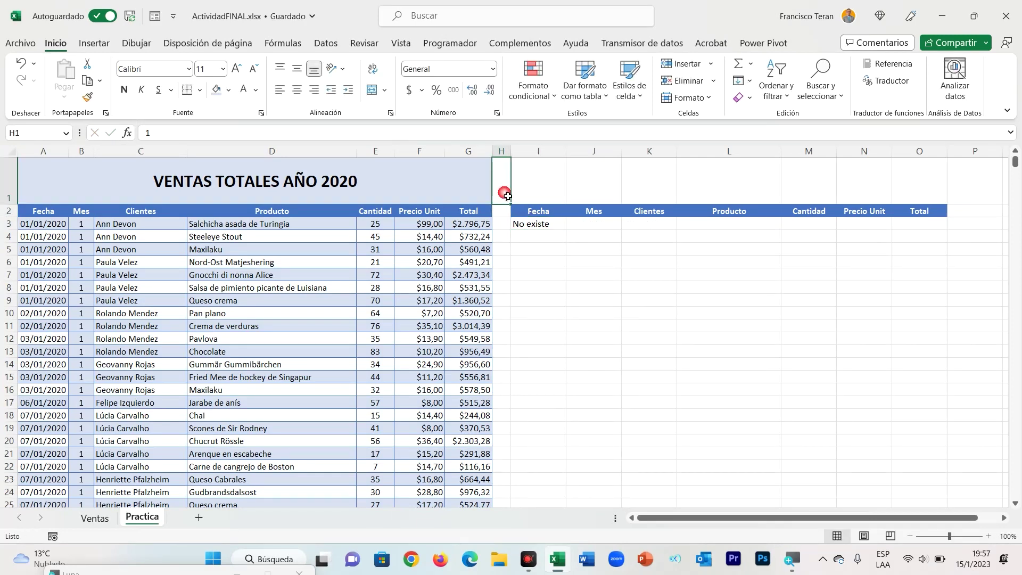
click(534, 222)
double_click(537, 224)
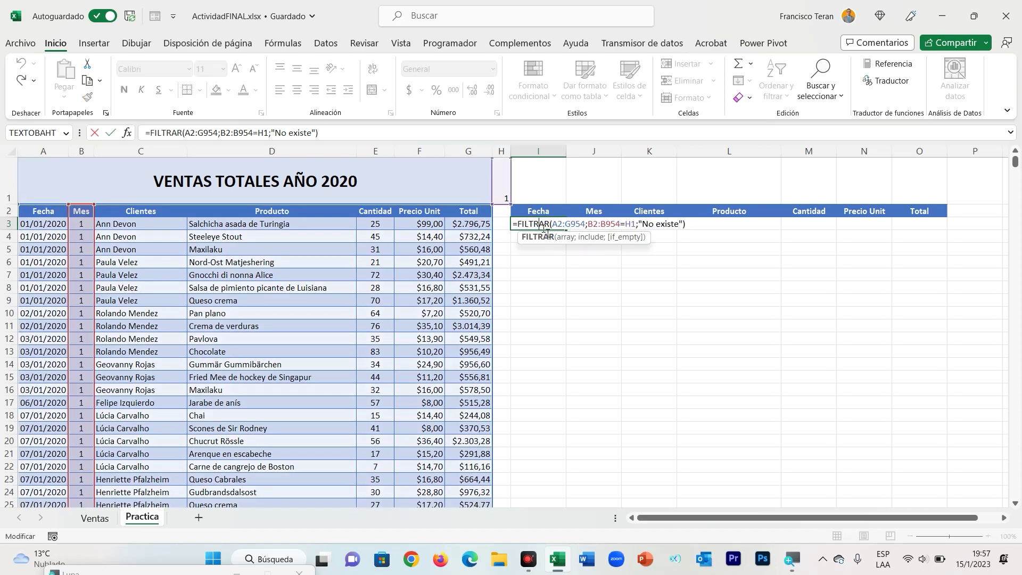
key(Escape)
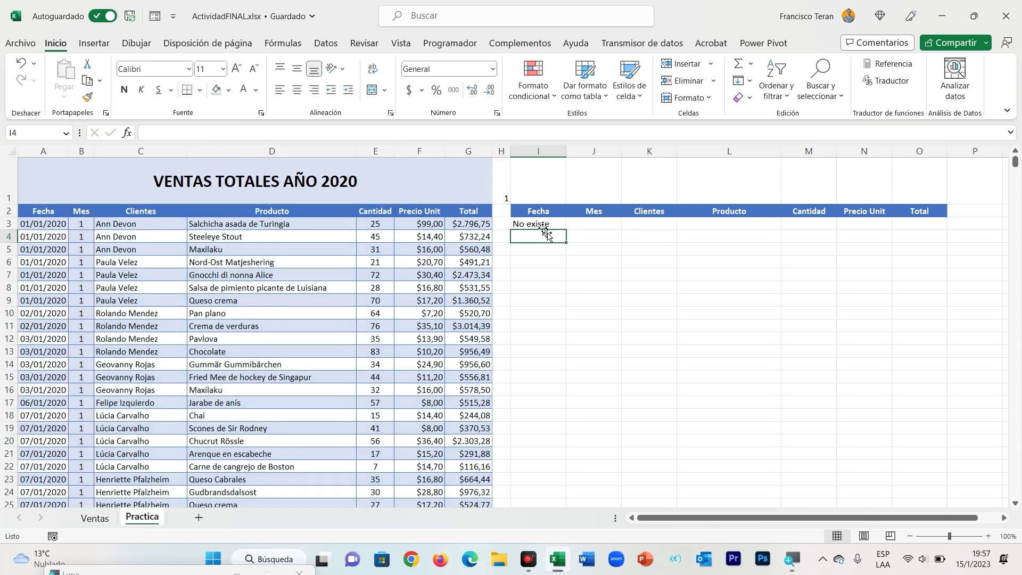
Step: Examine the Mes formula in B3 and the month values down column B
click(505, 197)
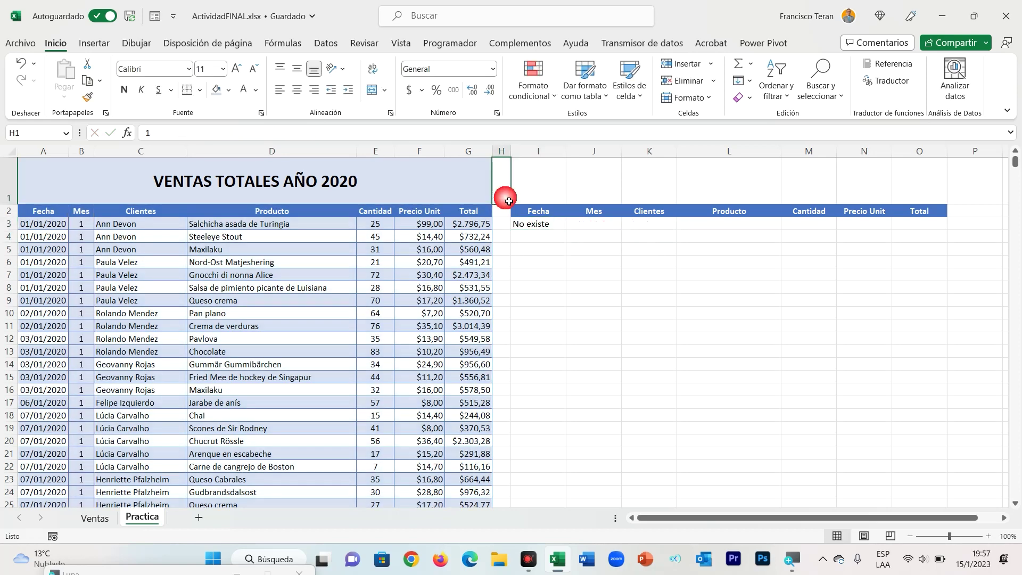
click(538, 223)
click(83, 227)
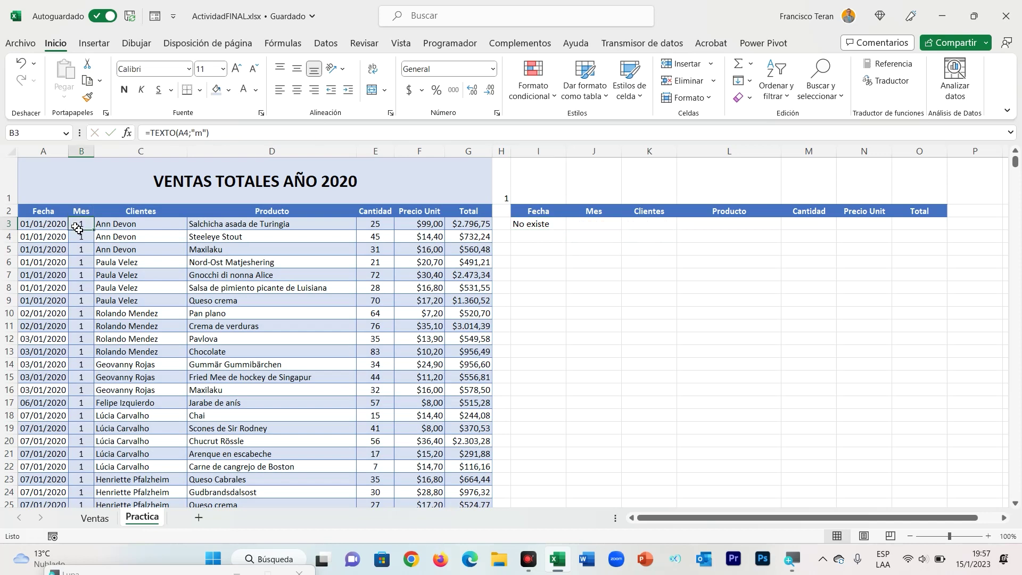
drag(83, 227, 80, 365)
click(82, 274)
click(85, 226)
Step: Try months 2 and then 3 in H1 and check the FILTRAR result in I3
click(505, 199)
text(2)
key(Return)
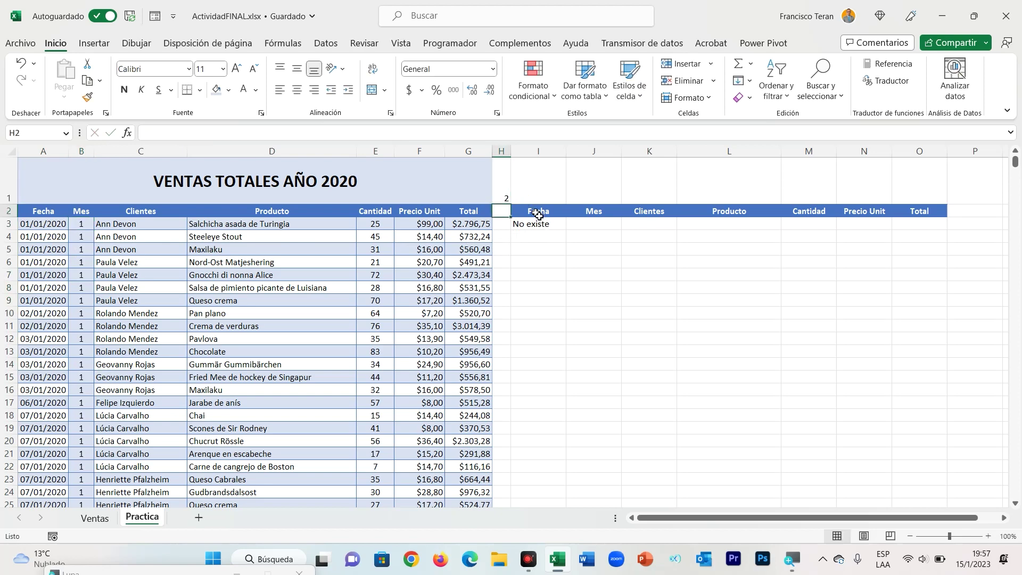
click(503, 195)
text(3)
key(Return)
click(543, 224)
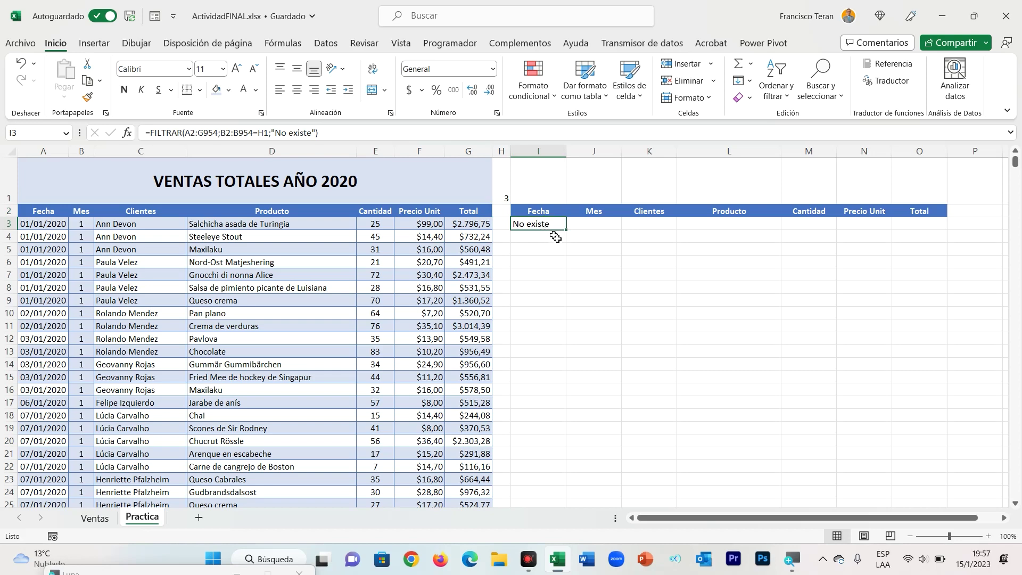
Step: Inspect the FILTRAR formula's include argument in I3, then widen column B
click(505, 196)
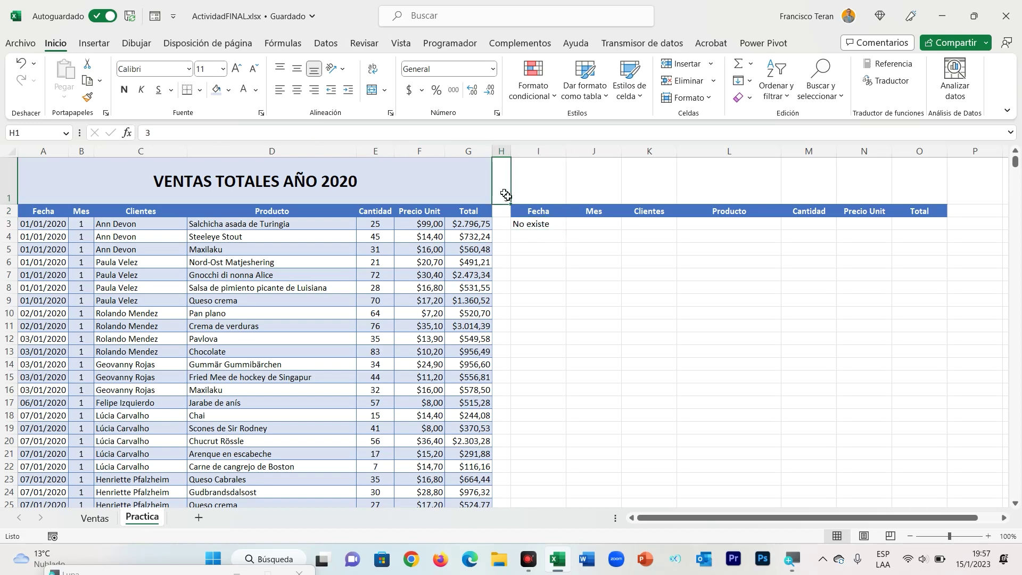
double_click(538, 224)
click(596, 242)
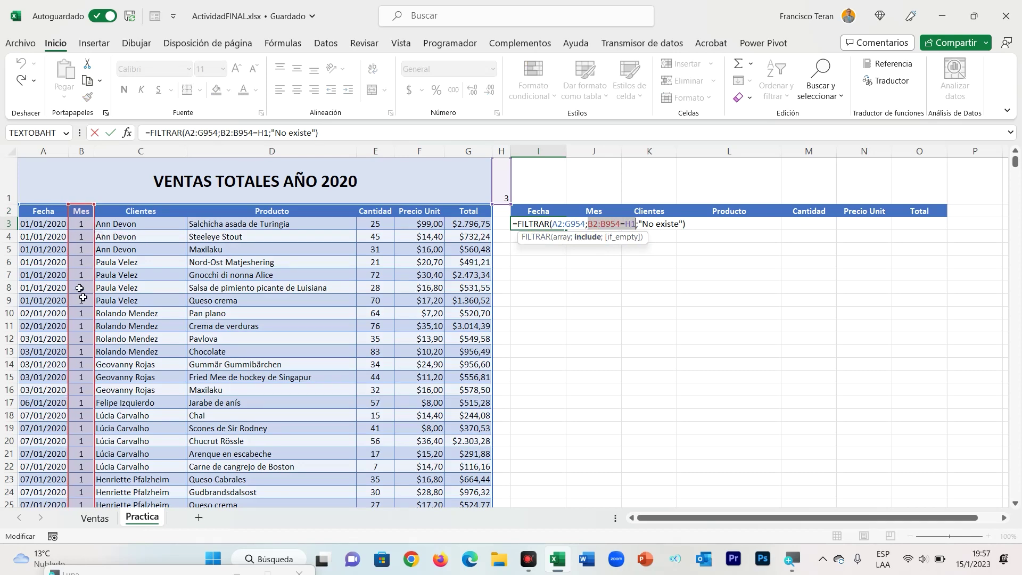
key(Escape)
click(82, 226)
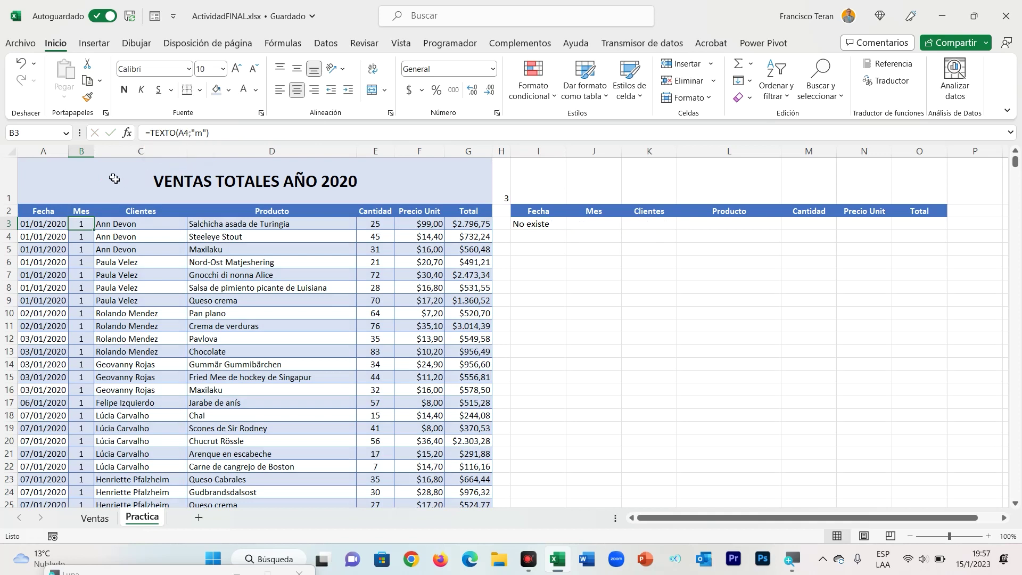
drag(94, 151, 115, 151)
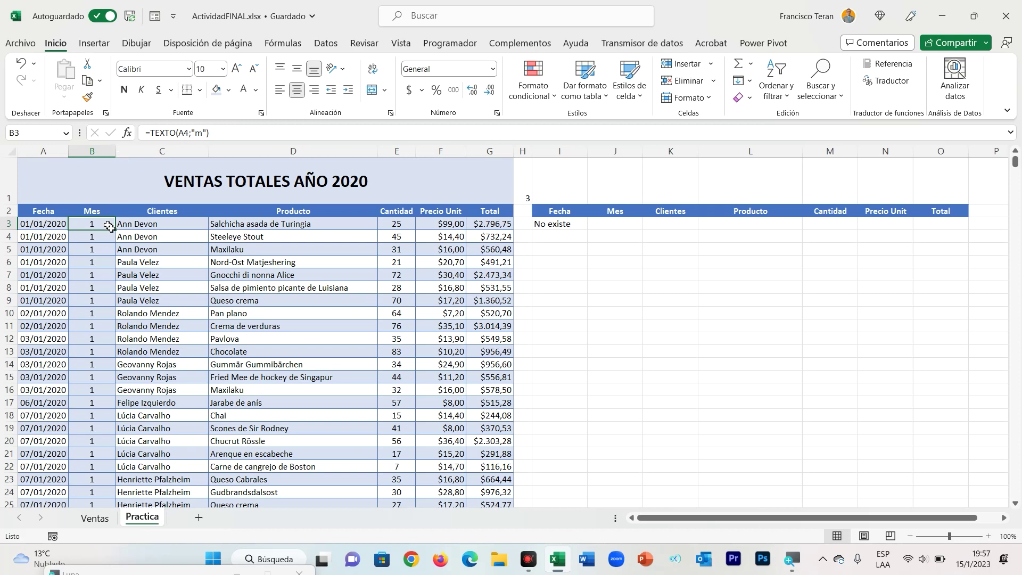
Step: Set H1 to 1 and multiply B3's TEXTO Mes formula by 1 so it returns a number
click(528, 189)
text(1)
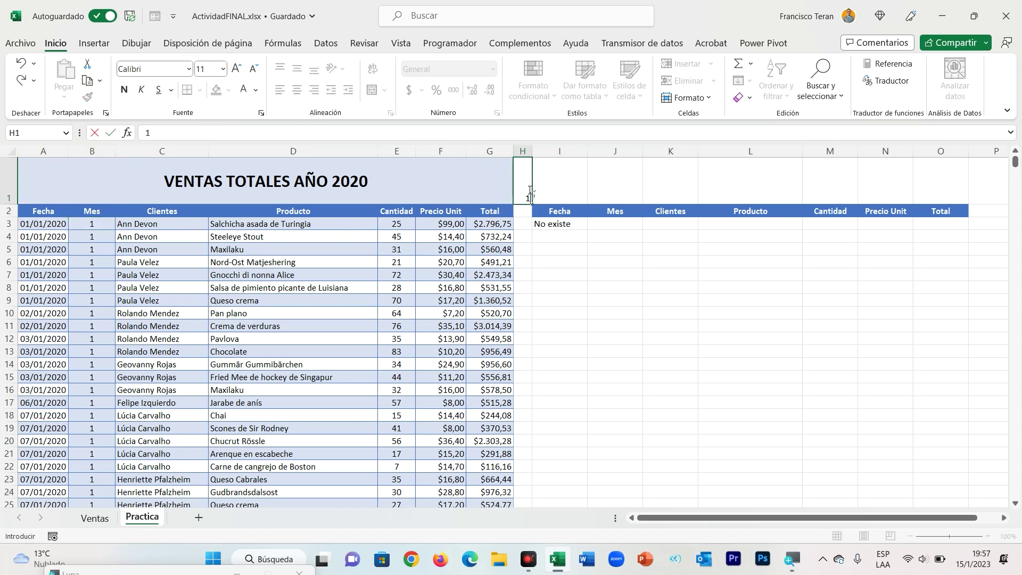
key(Return)
click(100, 224)
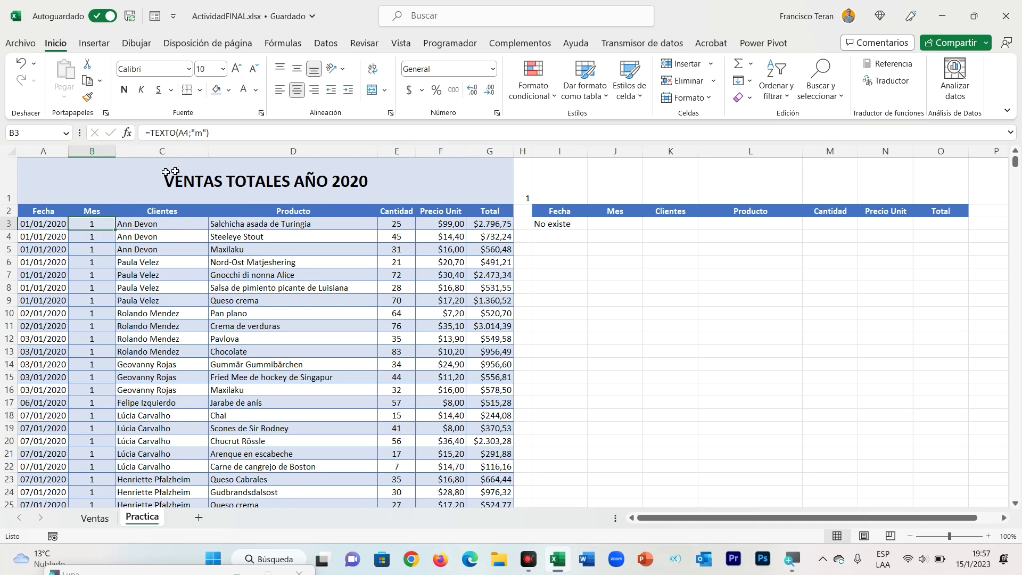
click(226, 134)
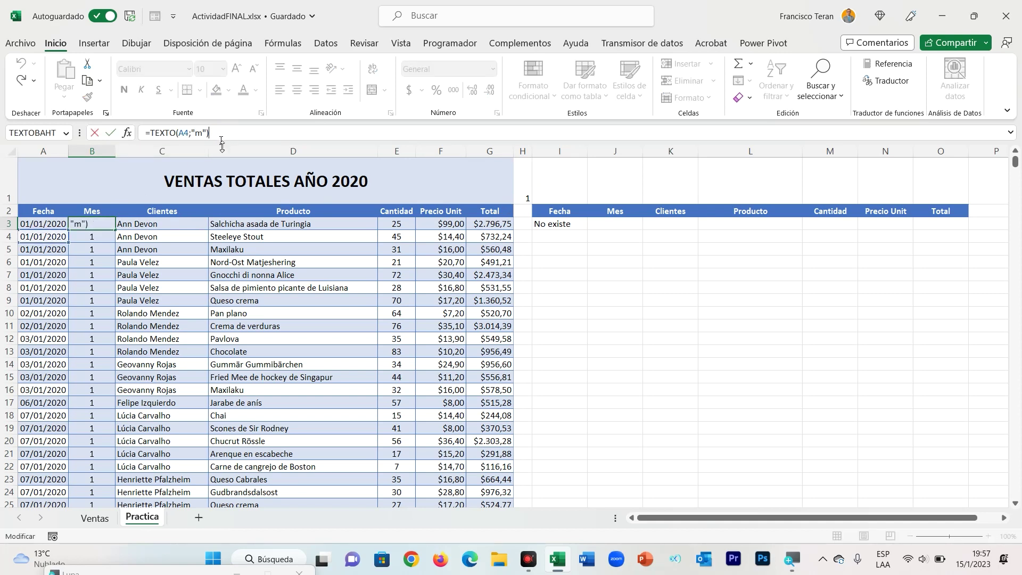
text(*)
key(Return)
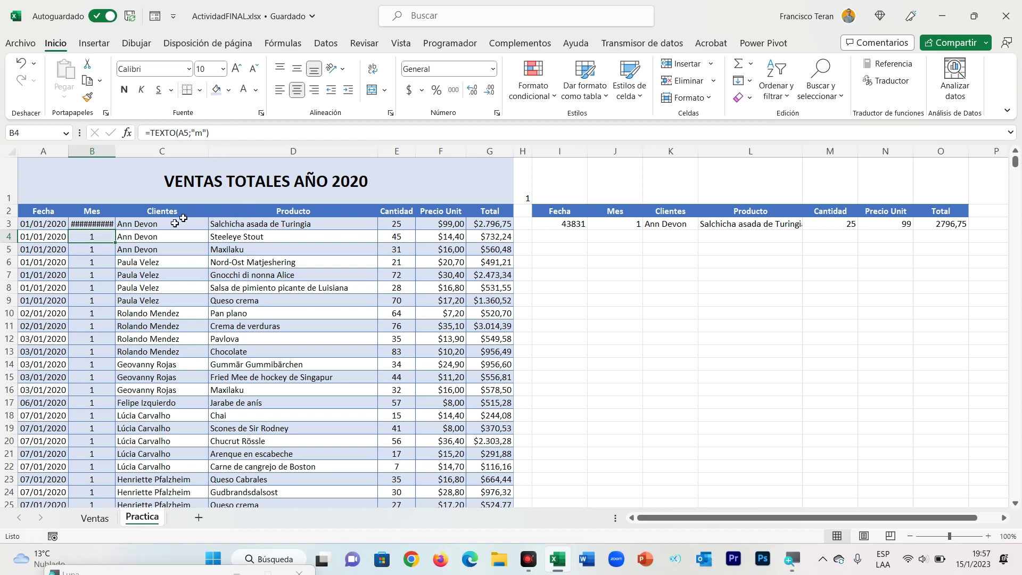
Step: Give B3 the General number format and auto-fit column B
click(104, 228)
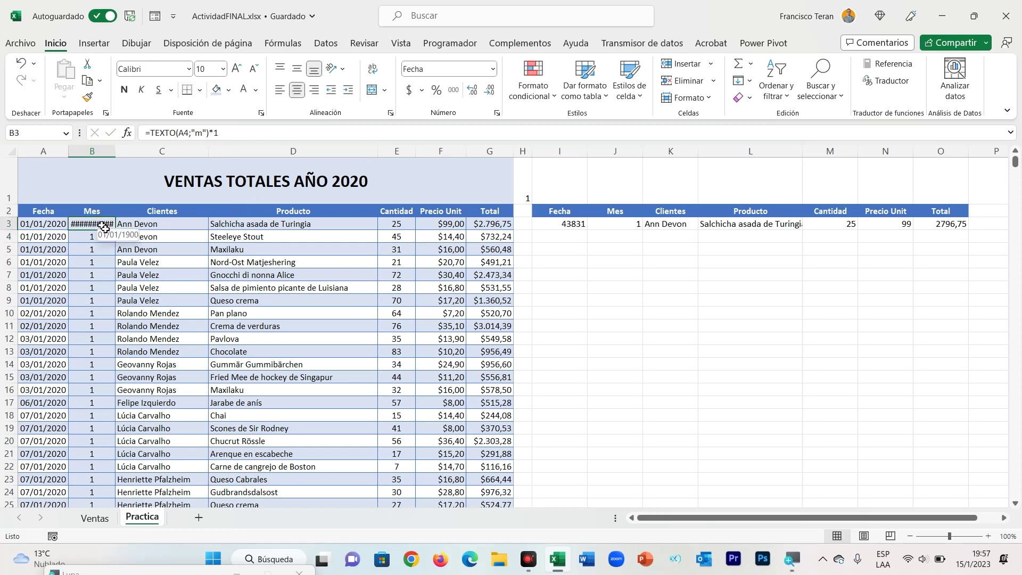
click(492, 68)
click(117, 176)
drag(115, 151, 135, 151)
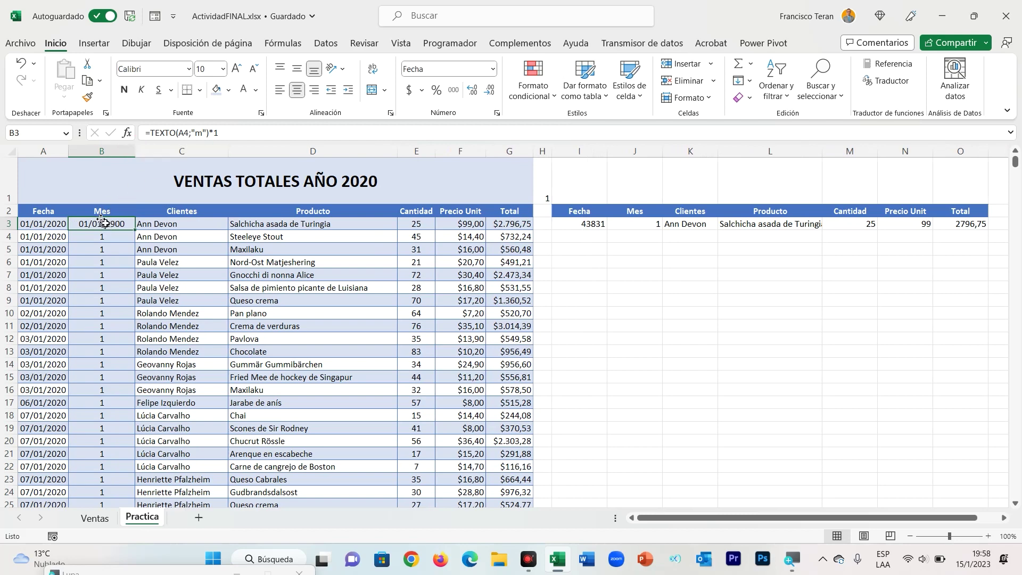
click(492, 69)
double_click(135, 152)
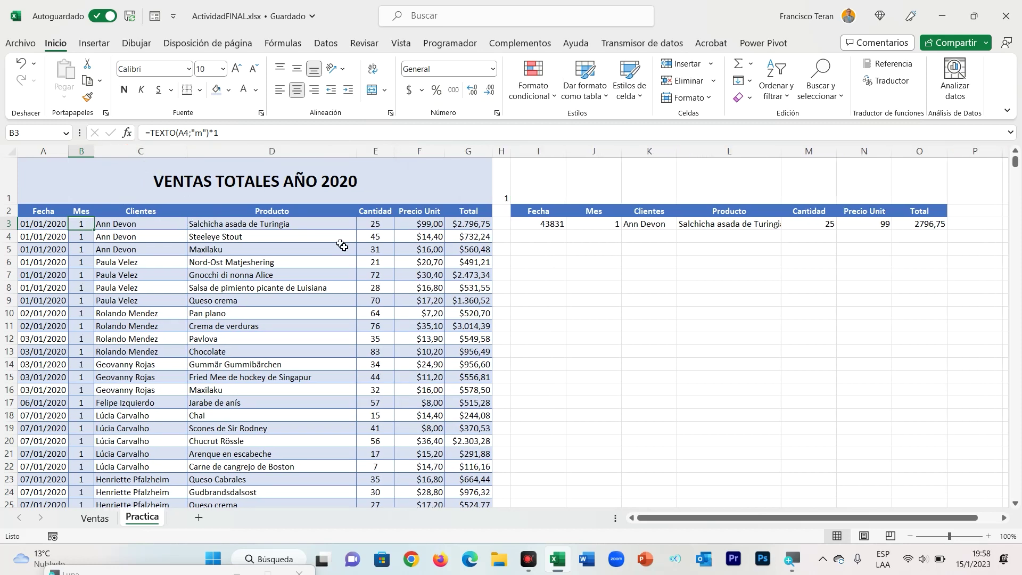
Step: Show I3 as a short date and fill the Mes formula down the whole table
click(549, 227)
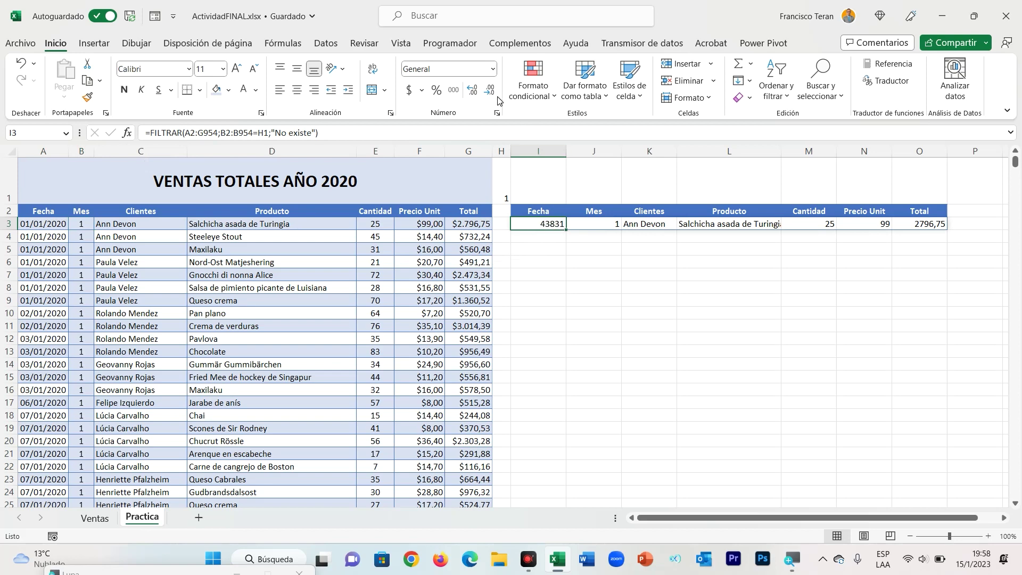
click(493, 69)
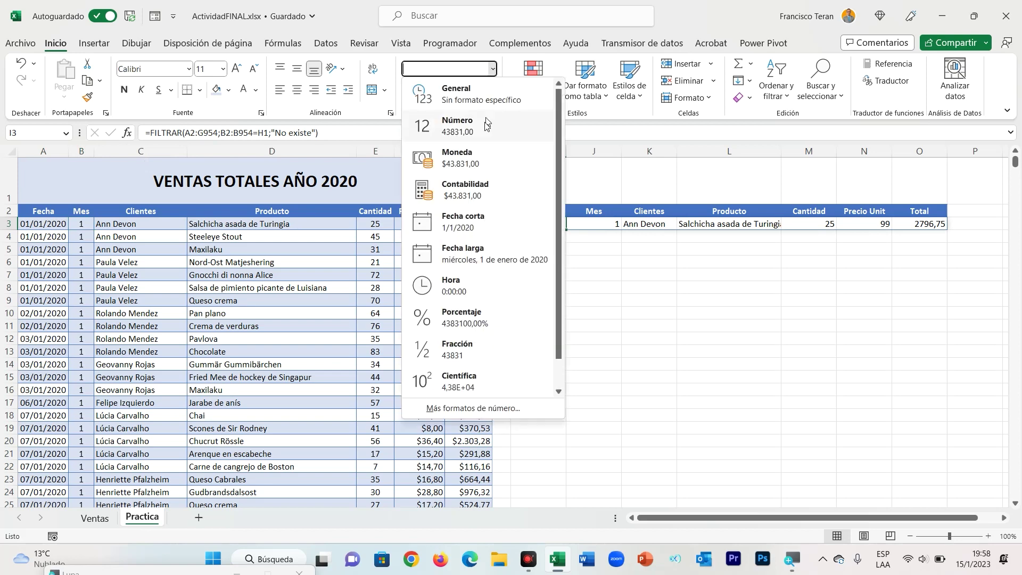
click(468, 221)
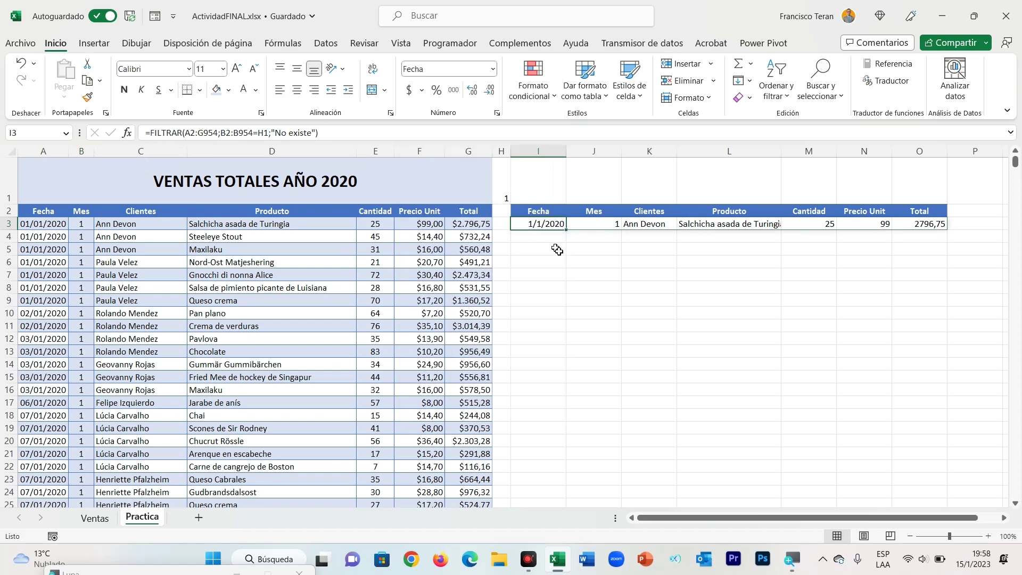
click(82, 226)
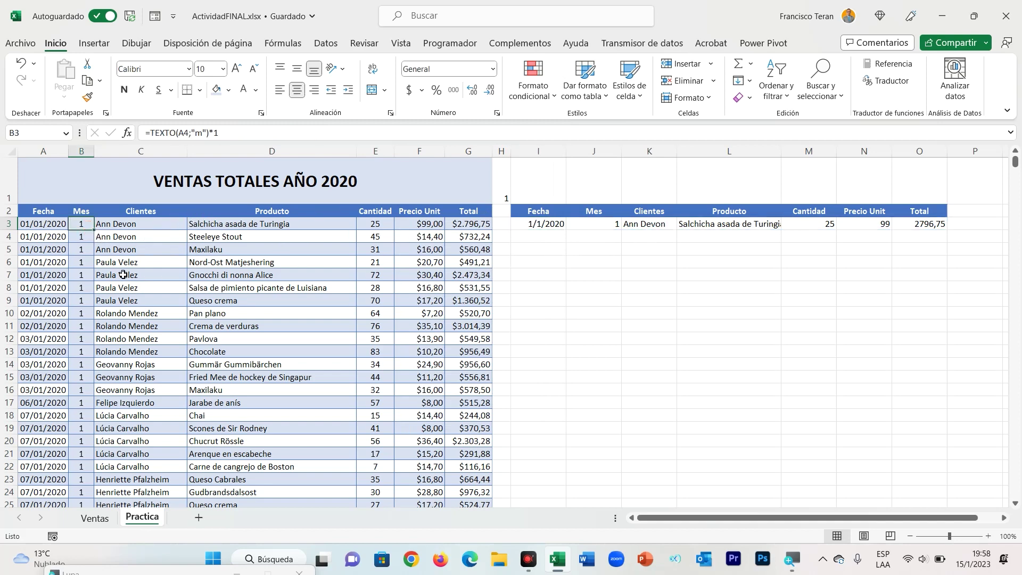
mouse_move(94, 233)
mouse_down()
mouse_move(83, 326)
mouse_move(88, 229)
mouse_up()
double_click(94, 230)
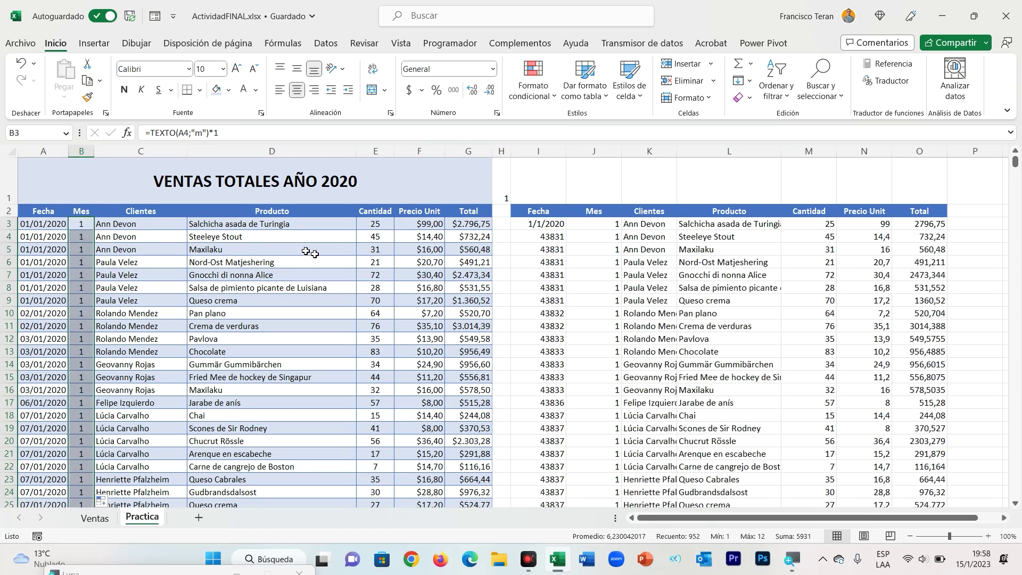
Step: Format column I's results as Fecha corta and auto-fit columns I through O
click(545, 224)
key(ctrl+shift+Down)
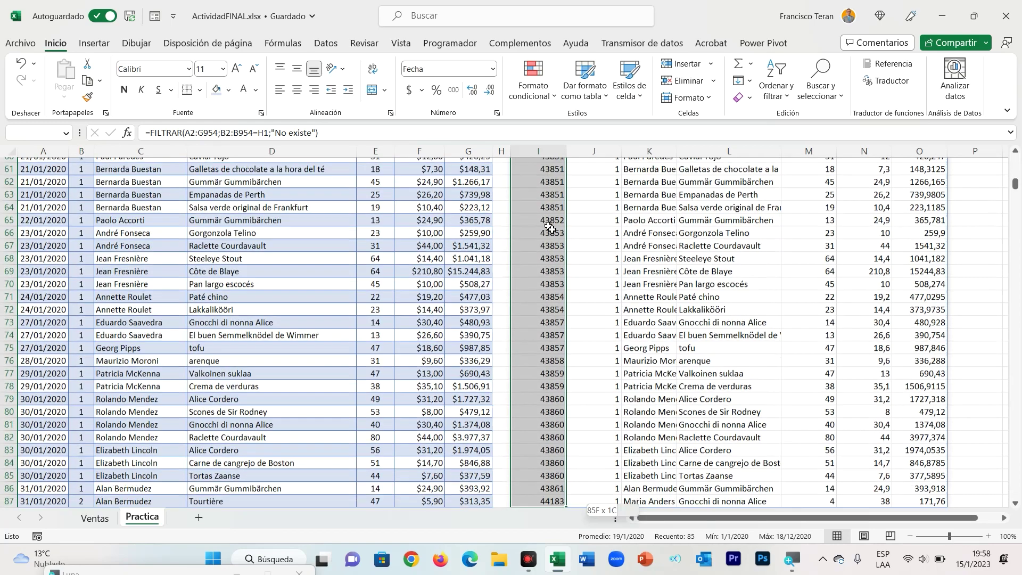
key(ctrl+shift+Down)
click(493, 69)
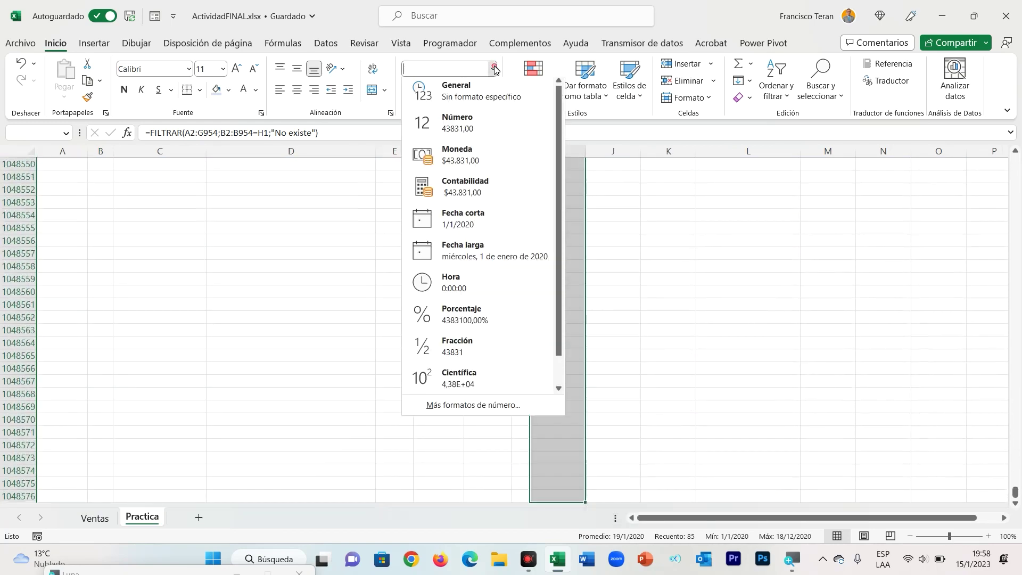
click(463, 221)
key(ctrl+Home)
click(544, 262)
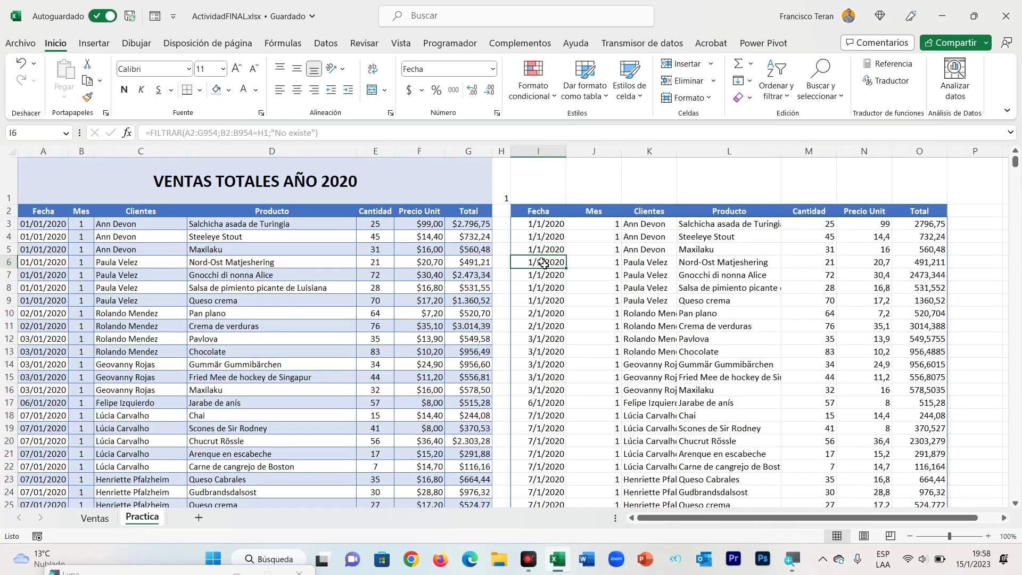
drag(538, 151, 919, 151)
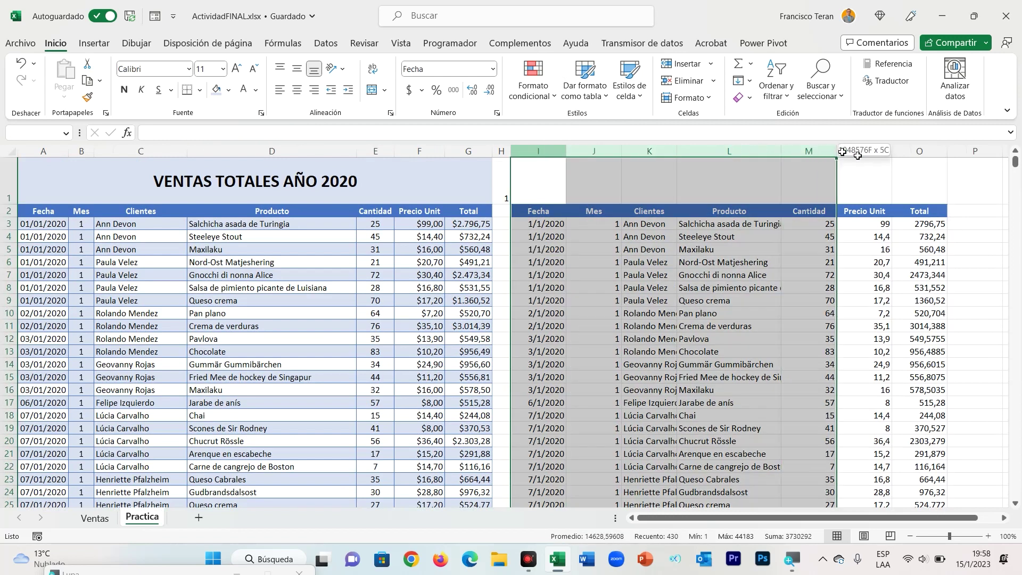
double_click(897, 152)
click(756, 224)
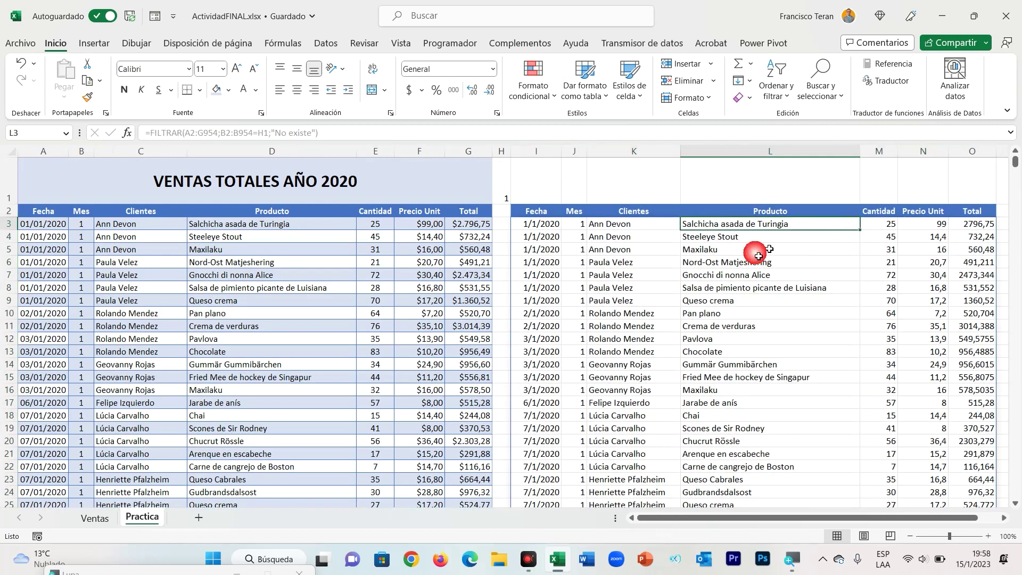
Step: Cycle H1 through months 2, 3 and 4, leaving month 4's sales listed
click(502, 199)
text(2)
key(Return)
key(Up)
text(3)
key(Return)
key(Up)
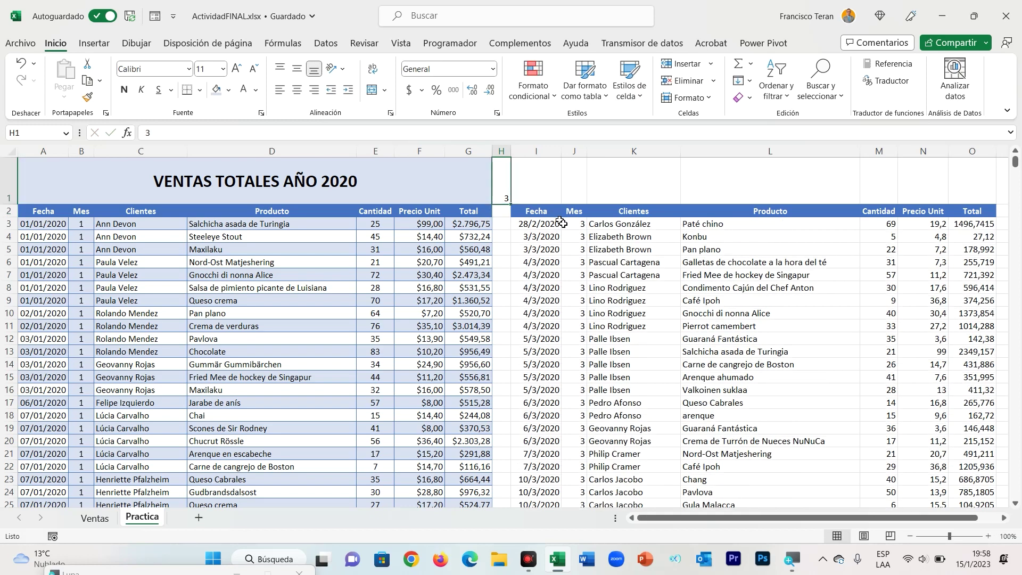
text(4)
key(Return)
click(503, 192)
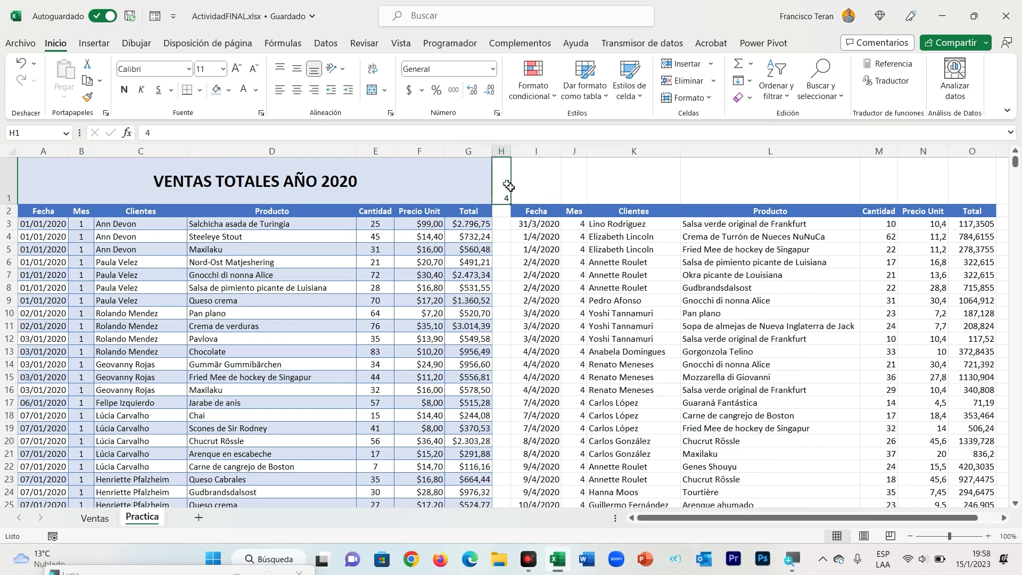
Step: Review the Mes formula in B3 unchanged, then select I1:L1 above the table
click(81, 215)
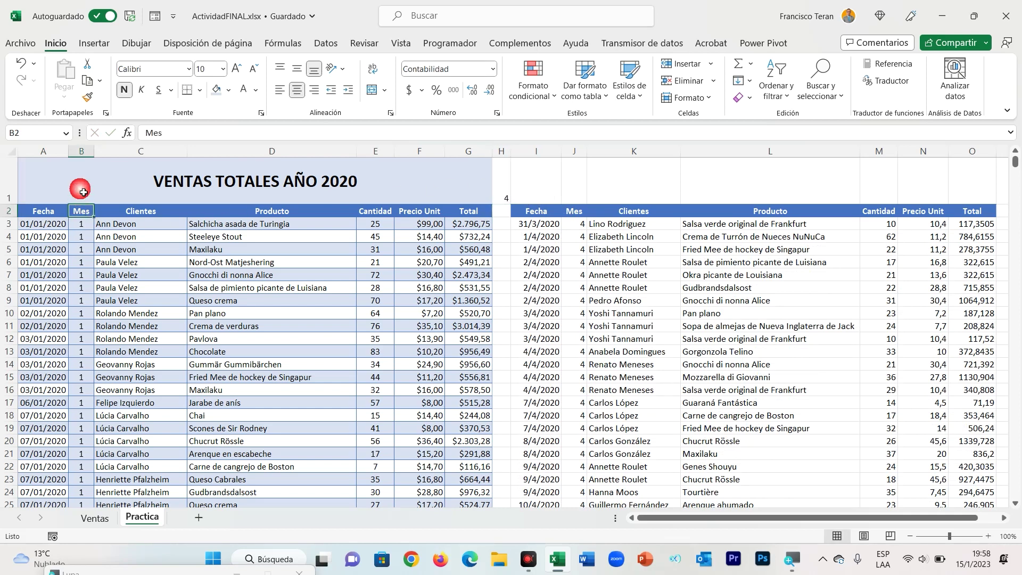
click(84, 150)
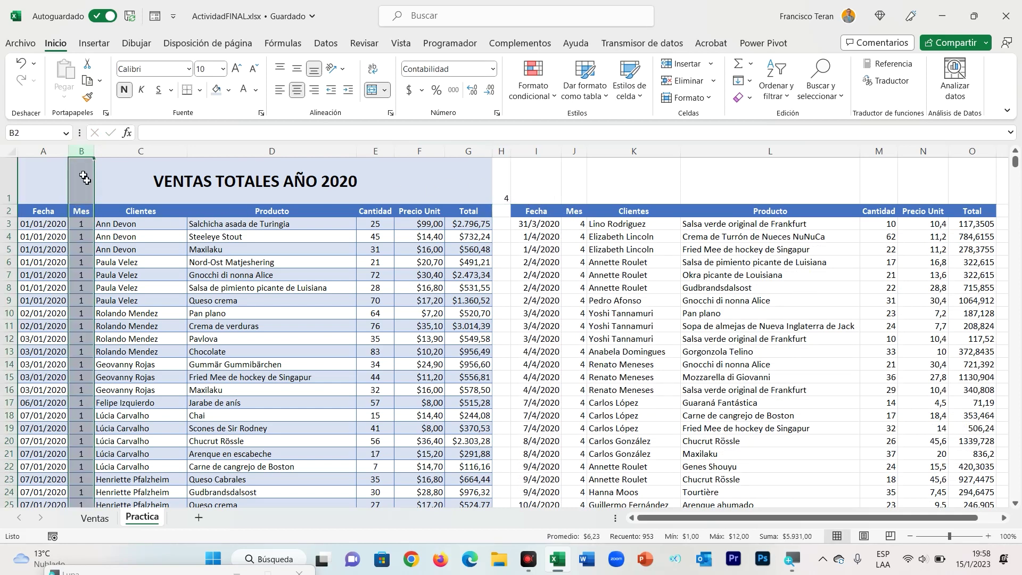
click(82, 226)
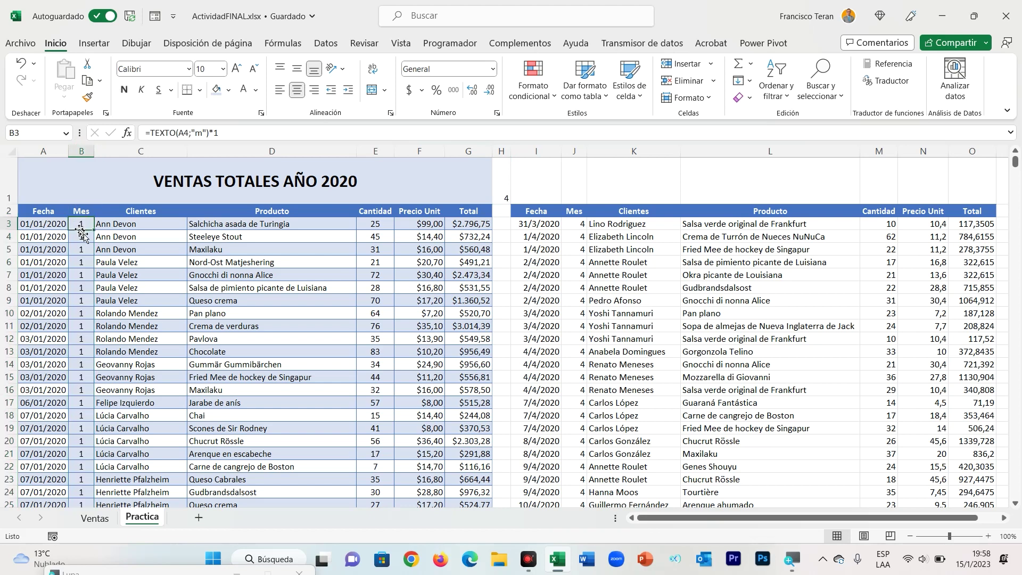
click(229, 136)
key(Escape)
click(504, 192)
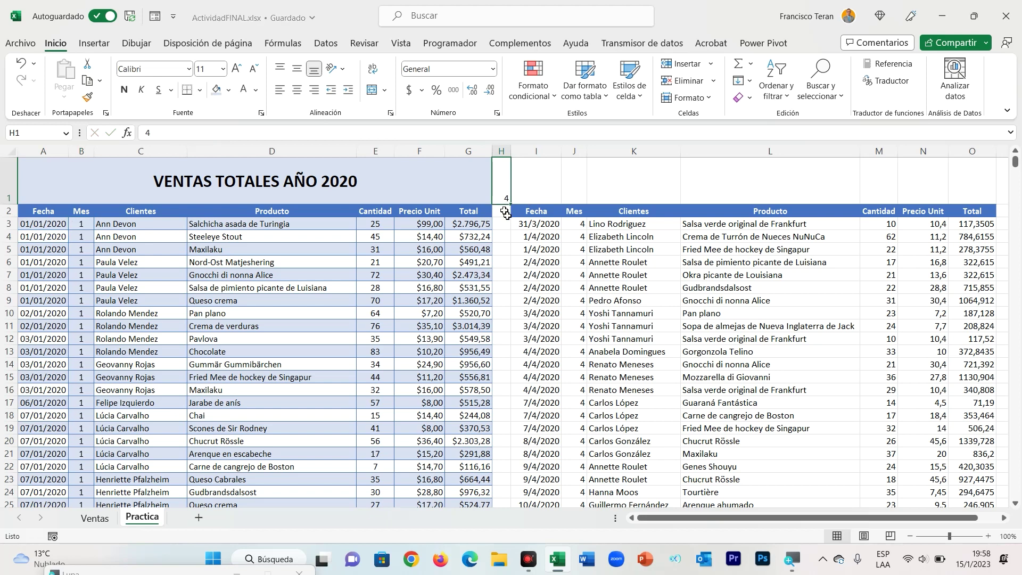
drag(543, 177, 970, 181)
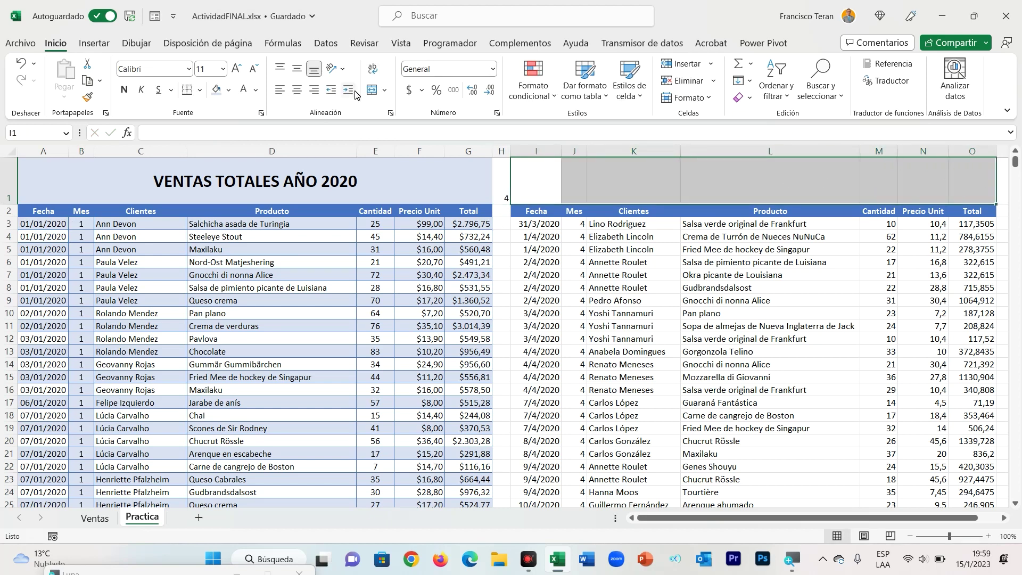
Step: Fill the banner cells I1:O1 light orange and bring up Programador's Insertar controls list
click(229, 90)
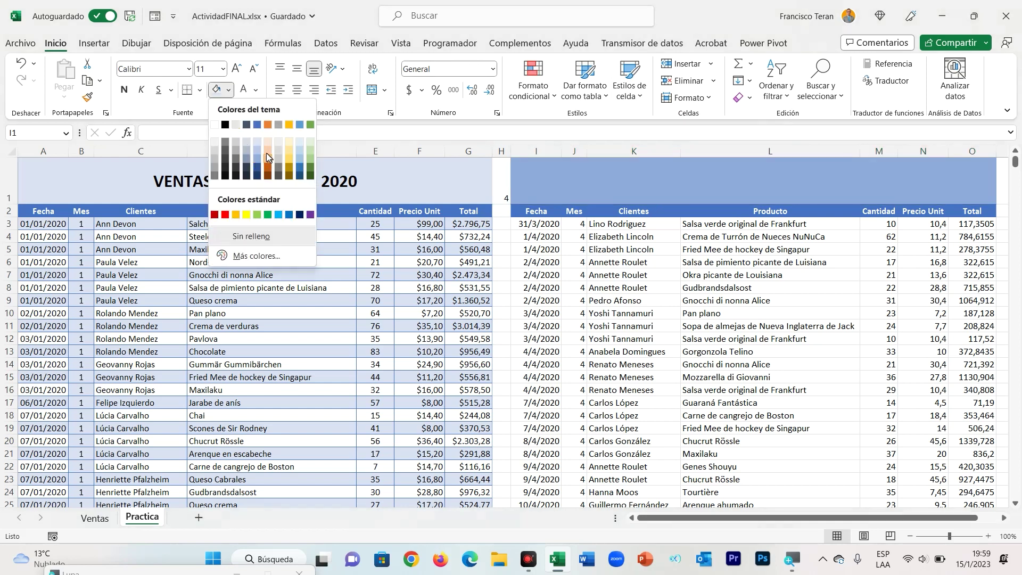
click(267, 142)
click(550, 177)
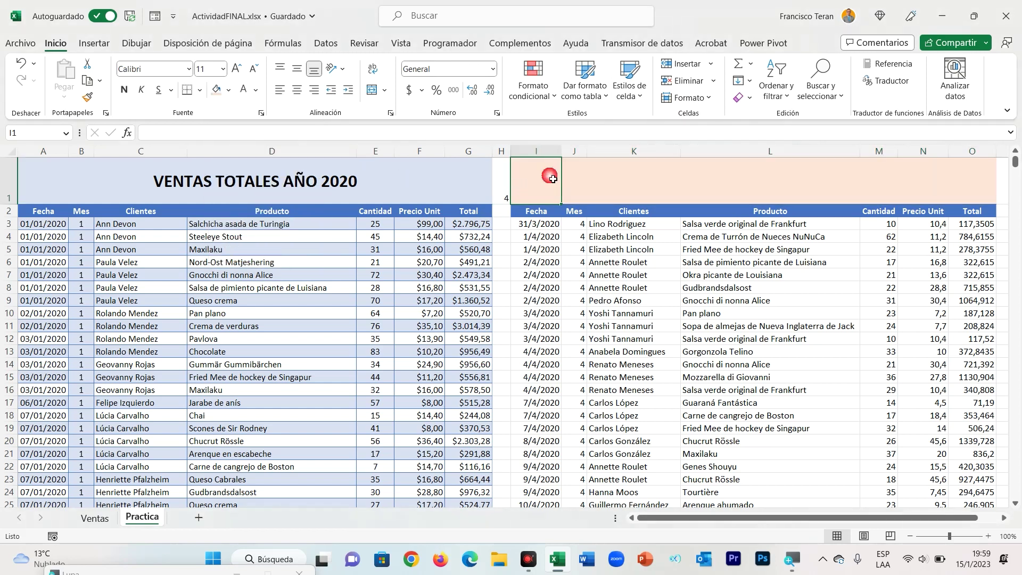
click(675, 183)
click(738, 176)
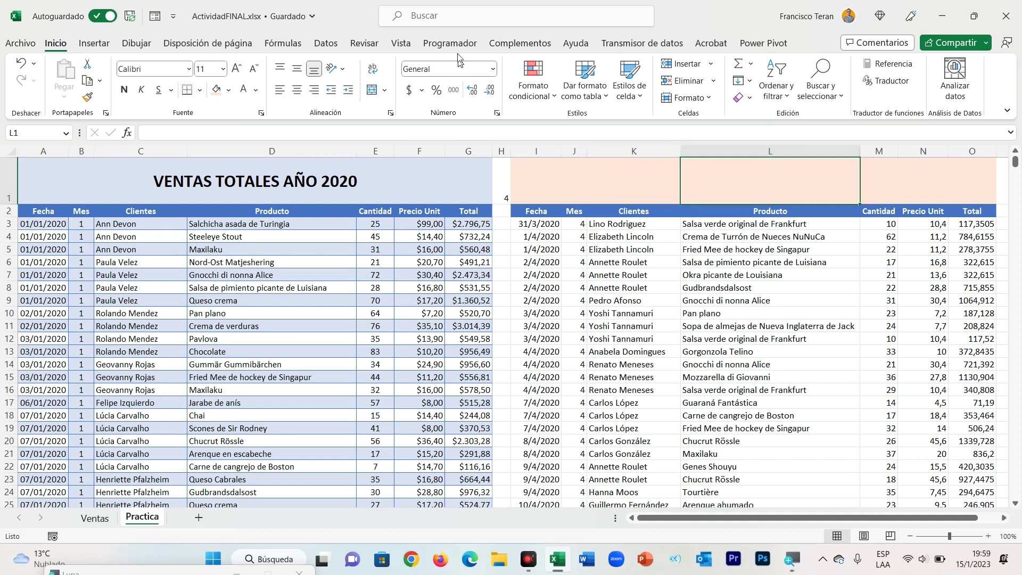
click(457, 43)
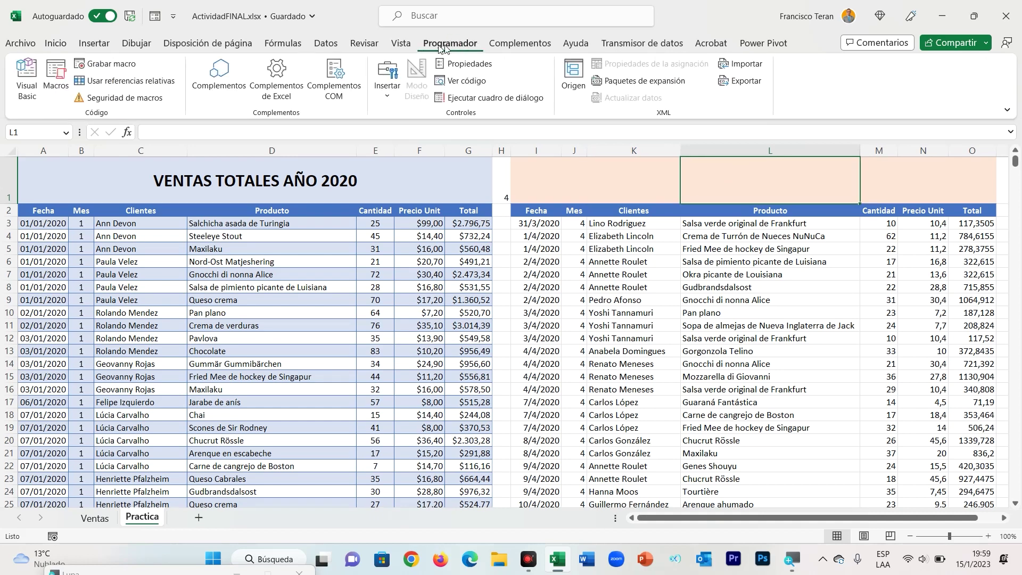
click(390, 99)
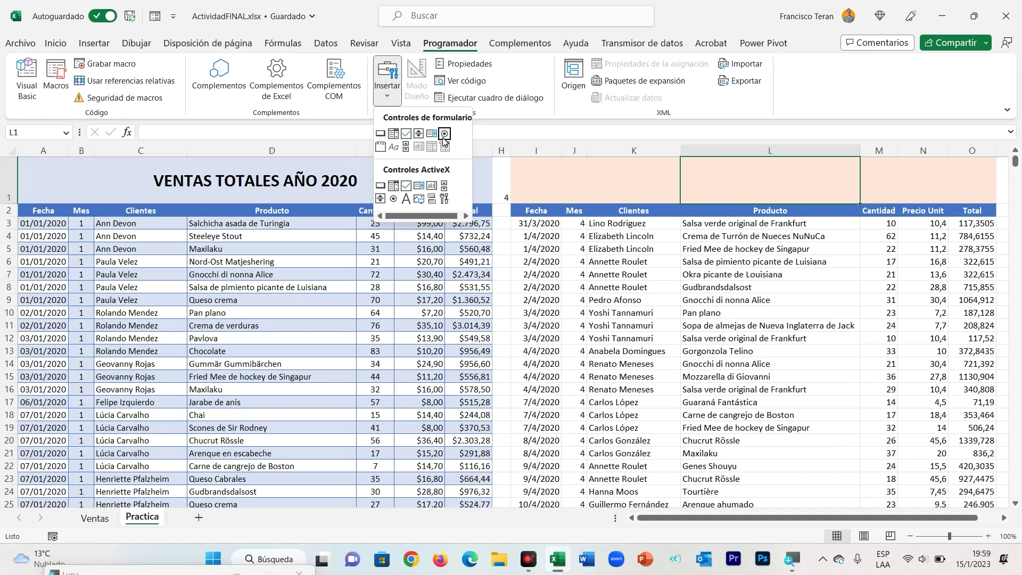
Step: Draw an option button near I1 labelled Enero and make it narrower
click(444, 134)
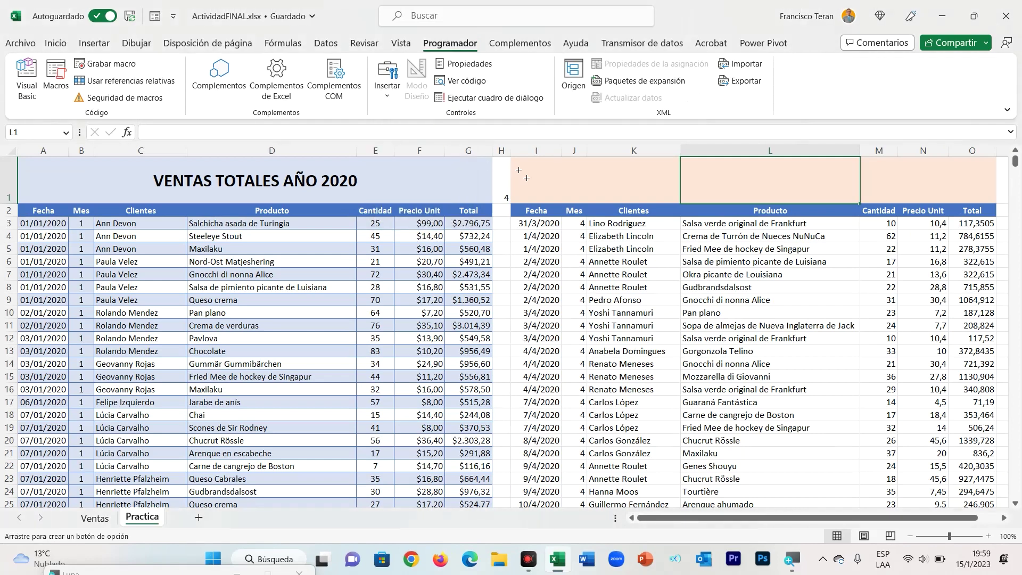
mouse_move(516, 161)
mouse_down()
mouse_move(539, 176)
mouse_move(584, 176)
mouse_move(579, 169)
mouse_up()
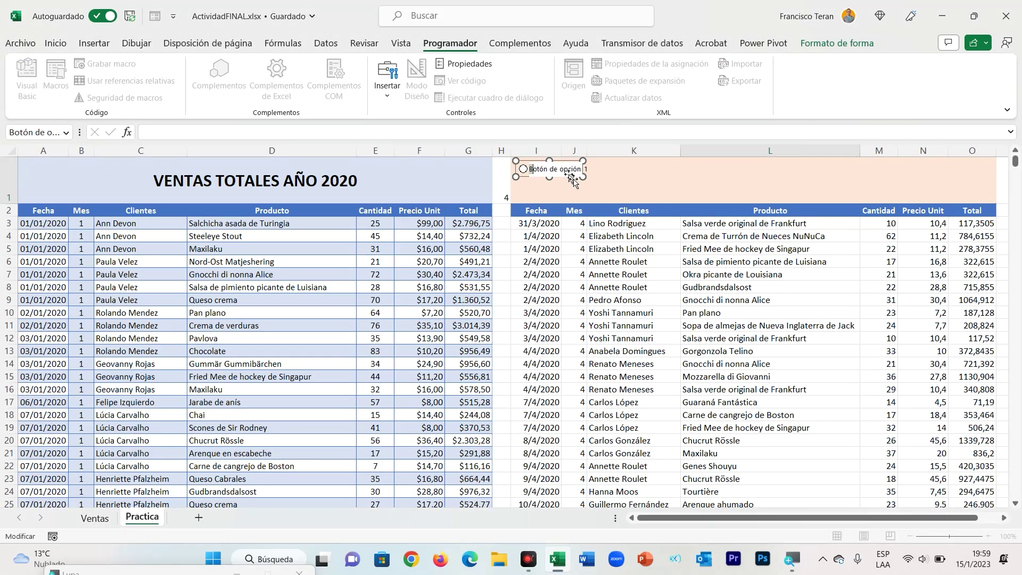
text(Ene)
click(598, 171)
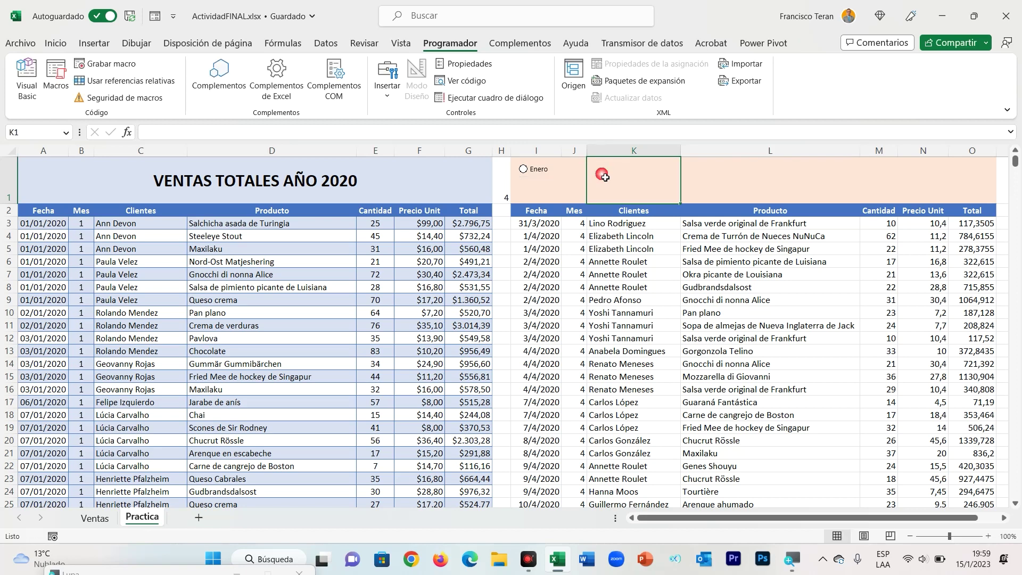
right_click(544, 170)
key(Escape)
drag(582, 176, 563, 177)
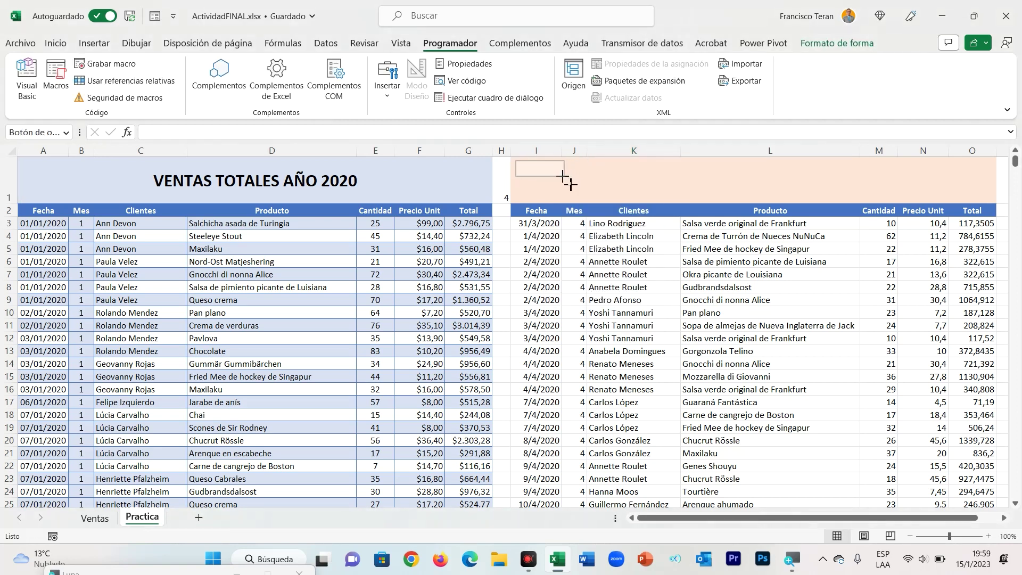
text(Enero)
click(579, 175)
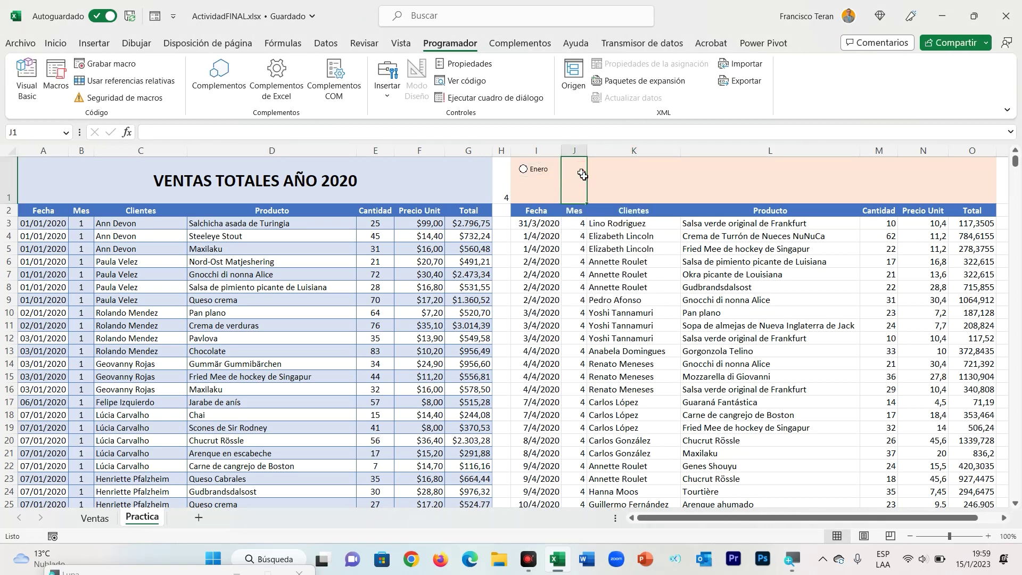
Step: Place a copy of the Enero button to its right and relabel it Febrero
click(525, 171)
right_click(538, 172)
key(Escape)
drag(555, 177, 599, 178)
click(583, 170)
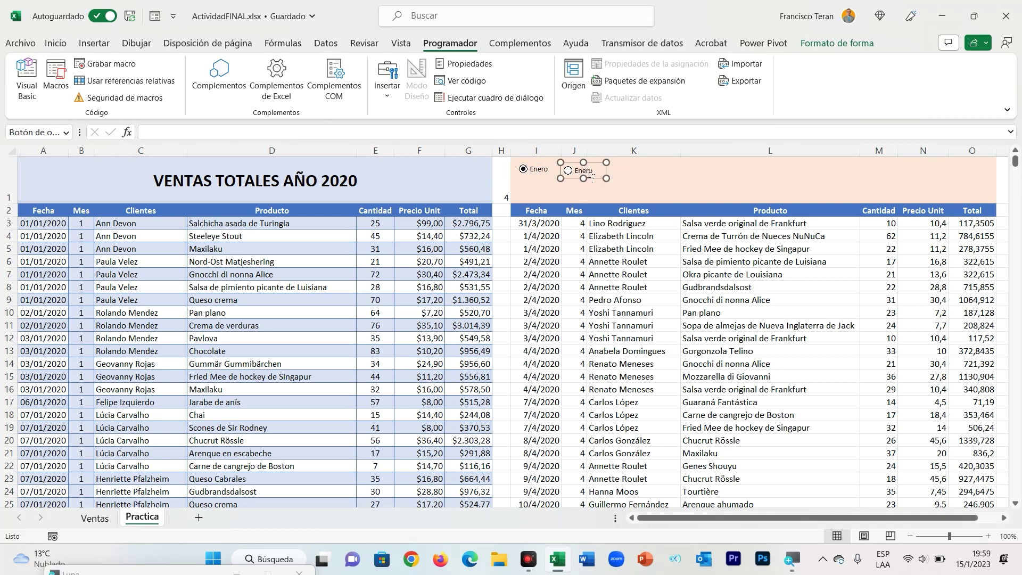
click(583, 170)
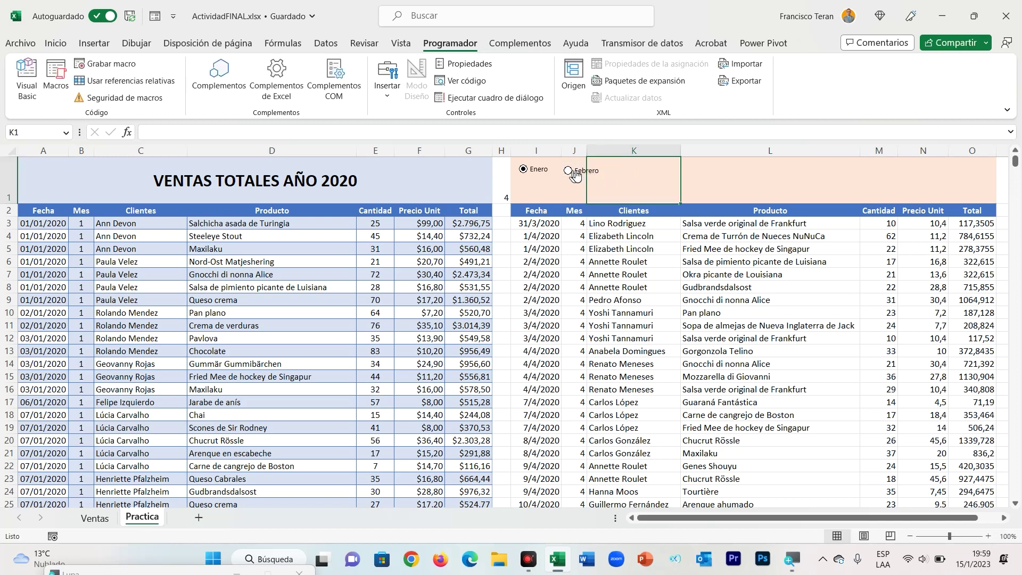
right_click(576, 169)
key(Escape)
Step: Paste a third option button beside Febrero and begin editing its label
click(628, 175)
key(ctrl+v)
drag(650, 181, 628, 180)
click(630, 173)
click(635, 170)
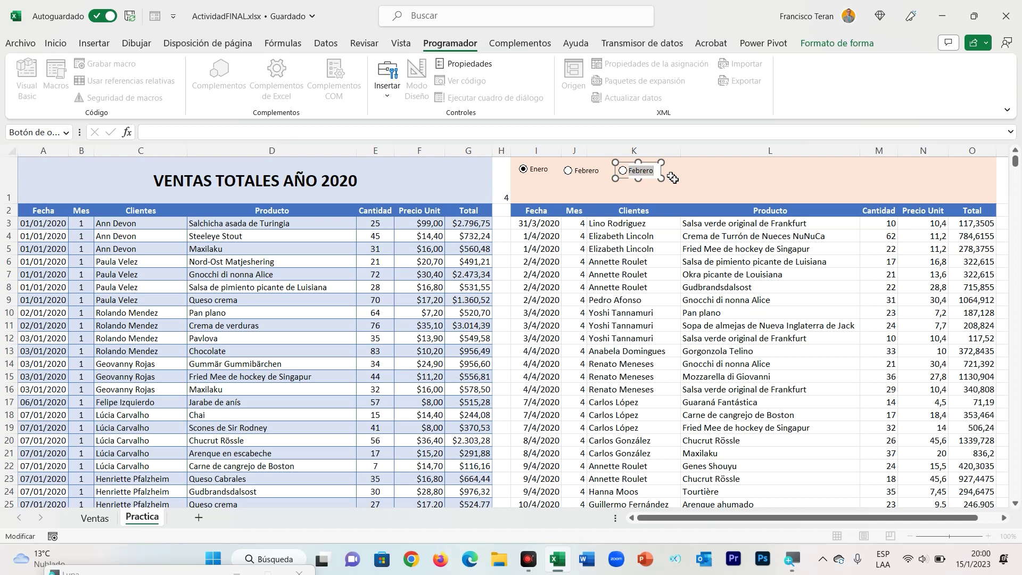
Step: Add option button copies labelled Abril and Mayo, plus one more at the row's end
right_click(649, 165)
drag(660, 171, 705, 177)
text(Abril)
right_click(713, 172)
click(719, 184)
text(Mayo)
drag(719, 171, 761, 175)
right_click(761, 176)
Step: Duplicate the button row below and relabel it Julio, Agosto, Septiembre, Octubre, Noviembre, Diciembre
right_click(524, 170)
drag(533, 171, 532, 190)
text(Julio)
click(586, 190)
text(Agosto)
right_click(639, 190)
click(665, 239)
text(Septiembre)
right_click(639, 190)
click(681, 190)
text(Octubre)
click(726, 190)
text(Noviembre)
click(770, 191)
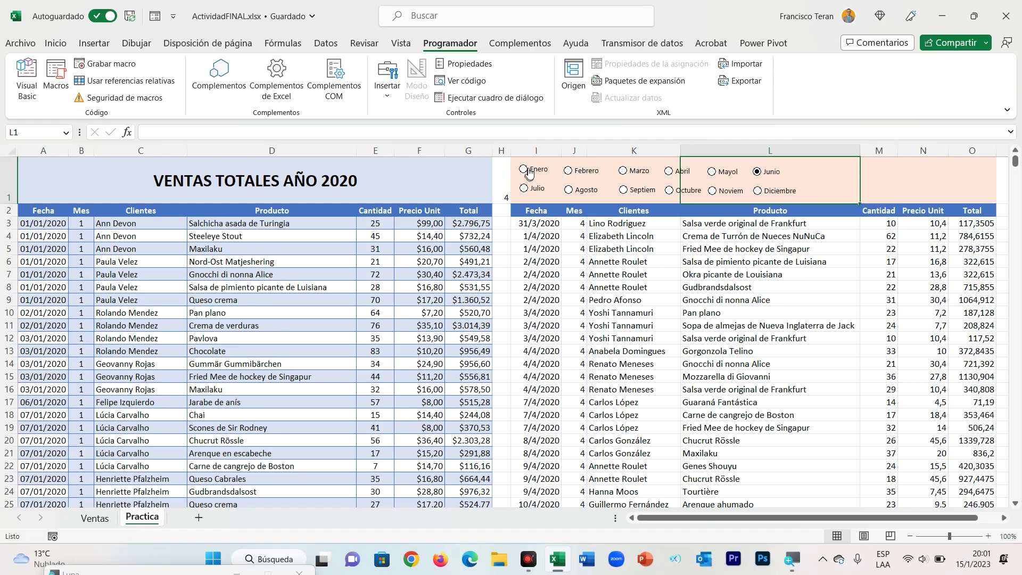
Step: Test the Julio, Septiembre, Noviembre and Junio buttons, then clear H1 and choose Enero
click(524, 188)
click(624, 190)
click(713, 190)
click(757, 171)
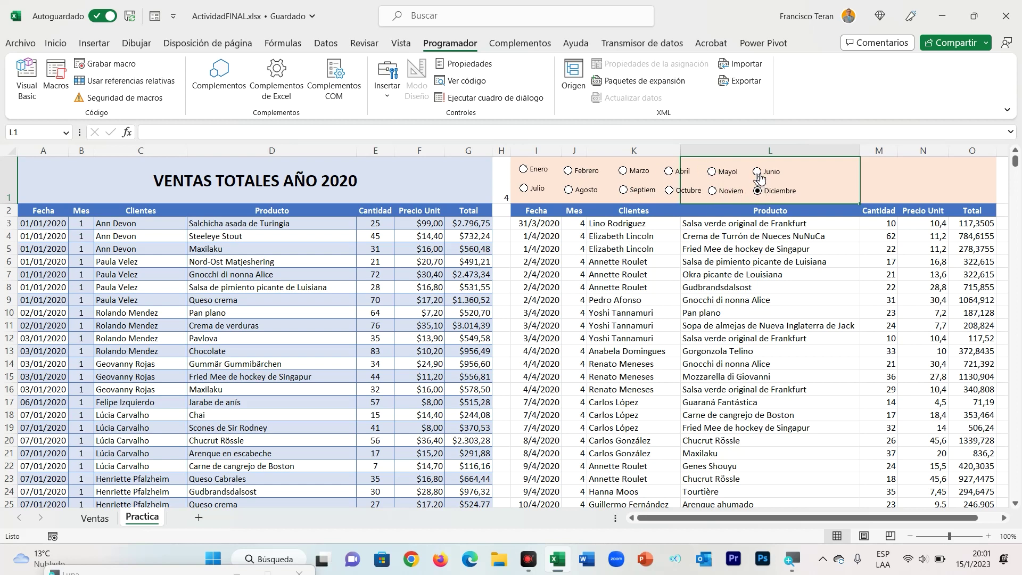
click(510, 197)
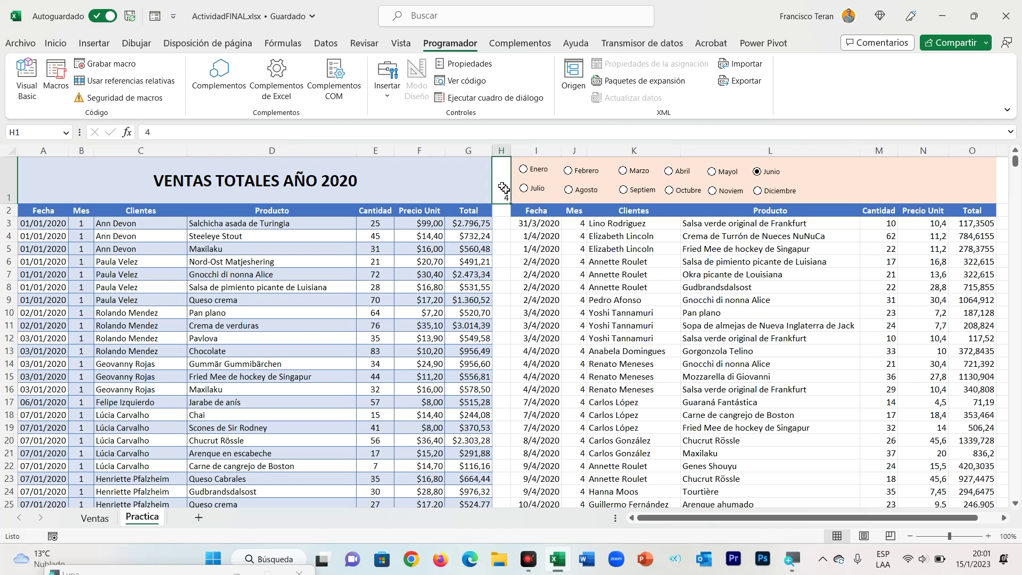
key(Delete)
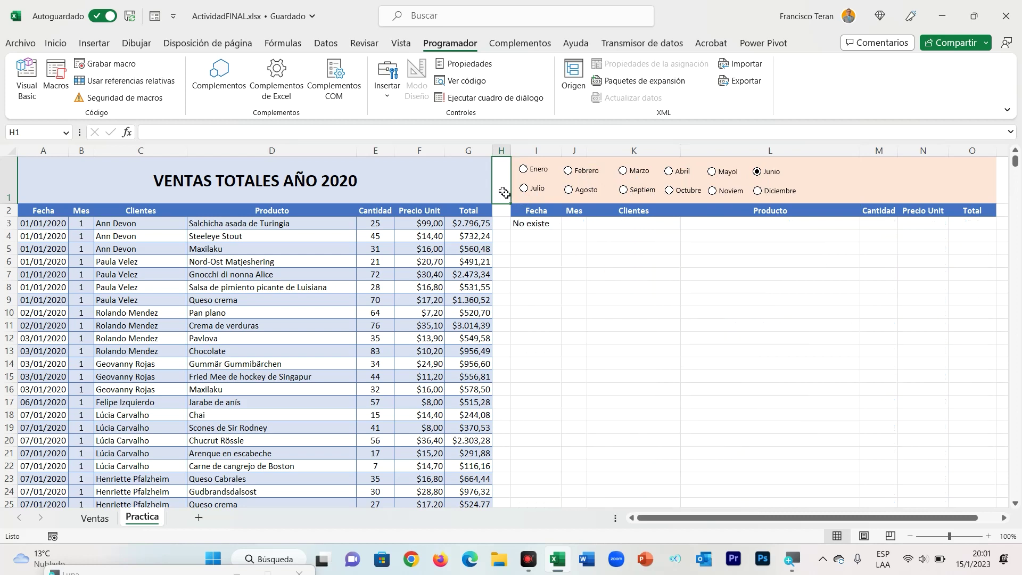
click(524, 169)
Step: Set the Enero button's Formato de control linked cell to $H$1 and accept
right_click(527, 169)
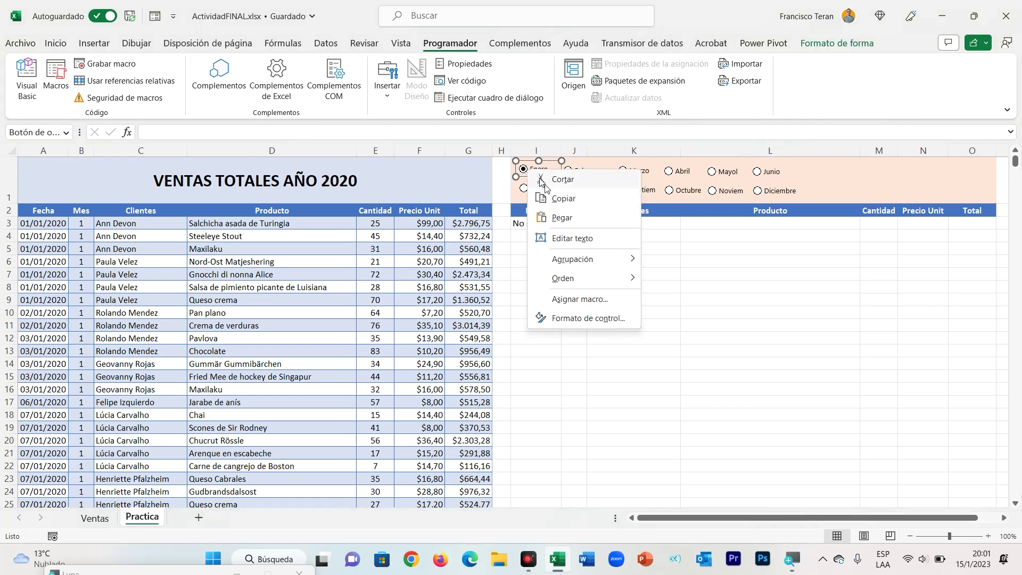
click(578, 318)
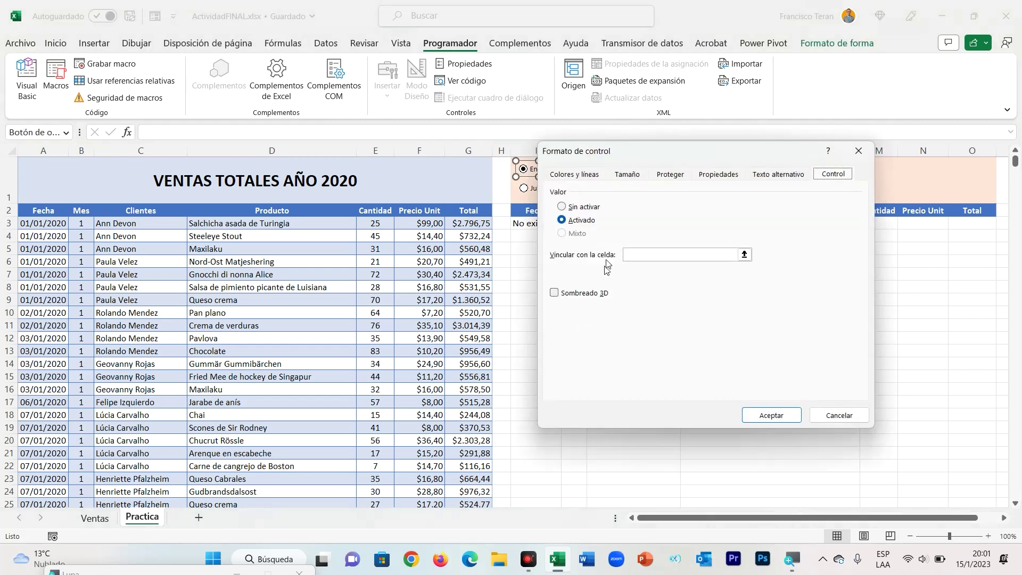
click(632, 259)
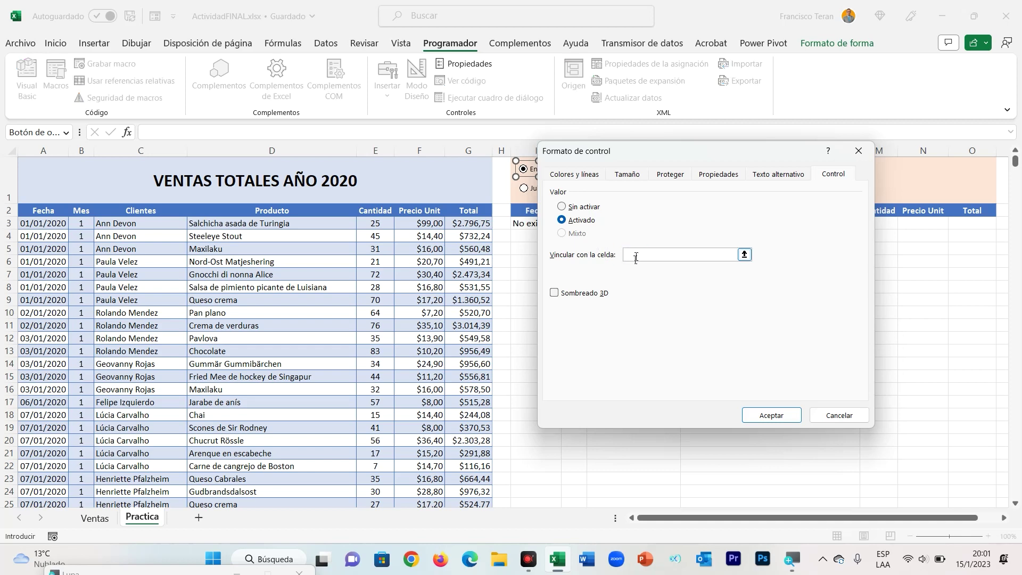
click(502, 179)
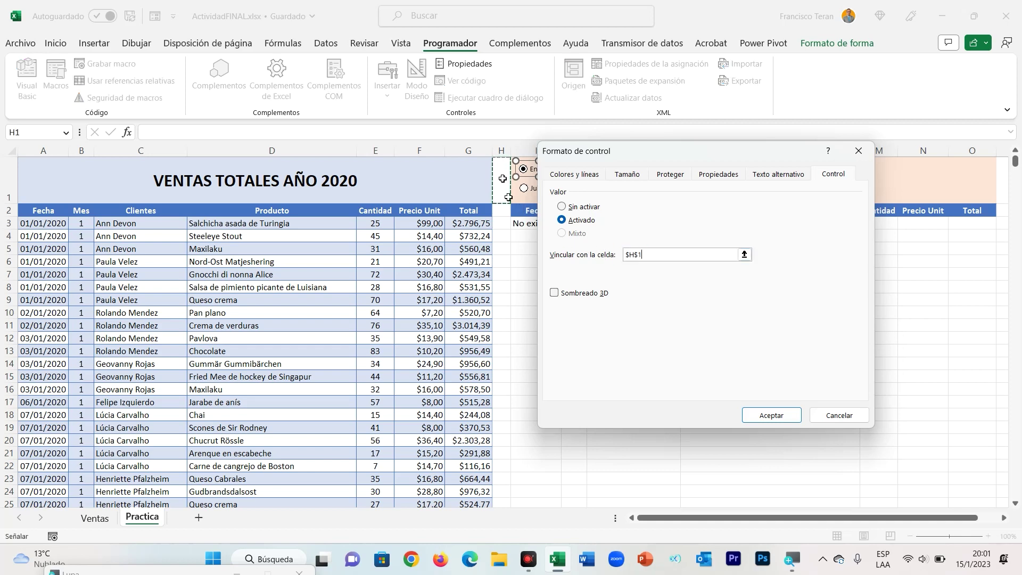
click(774, 414)
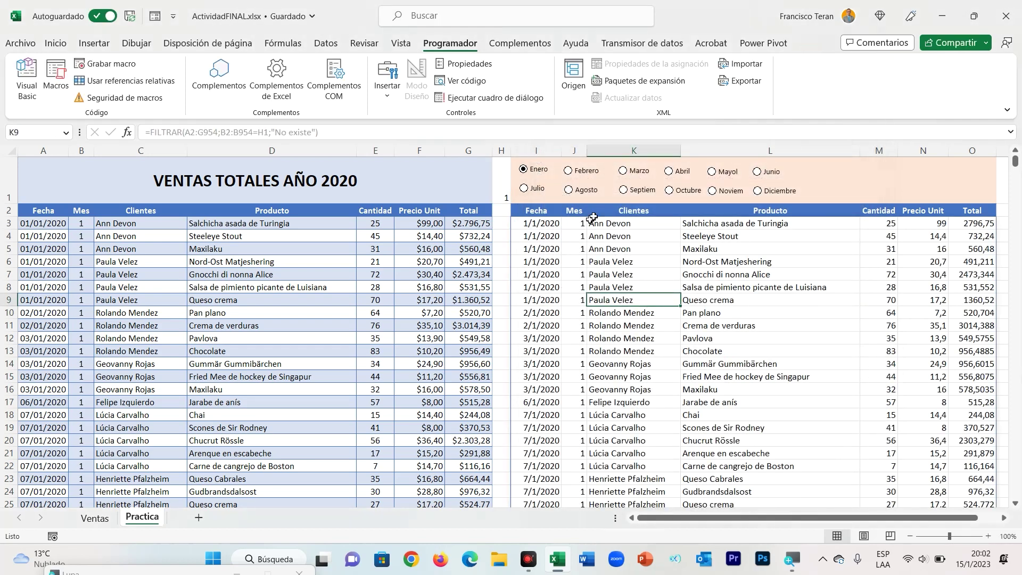
Step: Try the month options Febrero through Octubre, then check the month number in H1
click(568, 170)
click(623, 171)
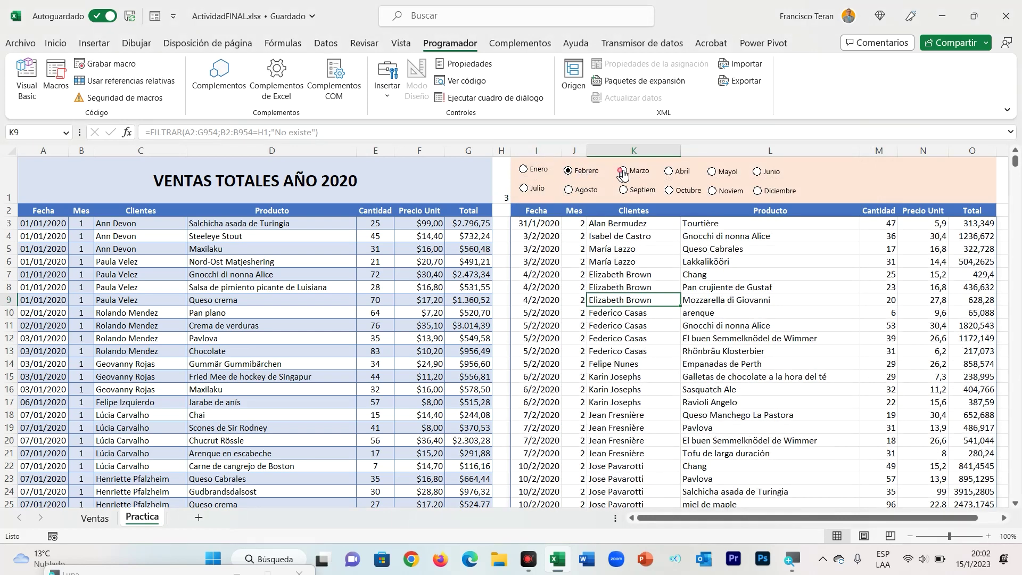
click(668, 171)
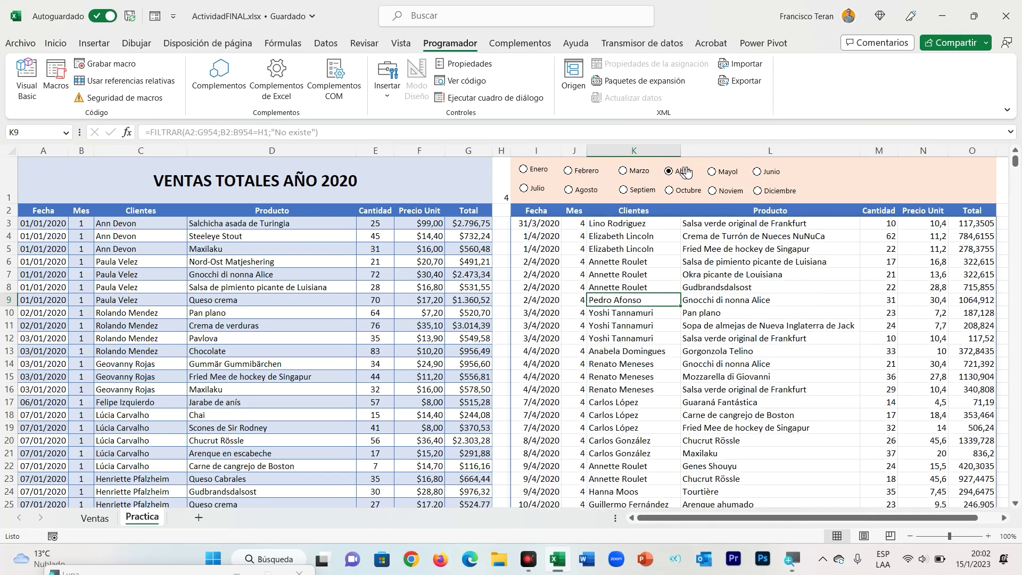
click(713, 172)
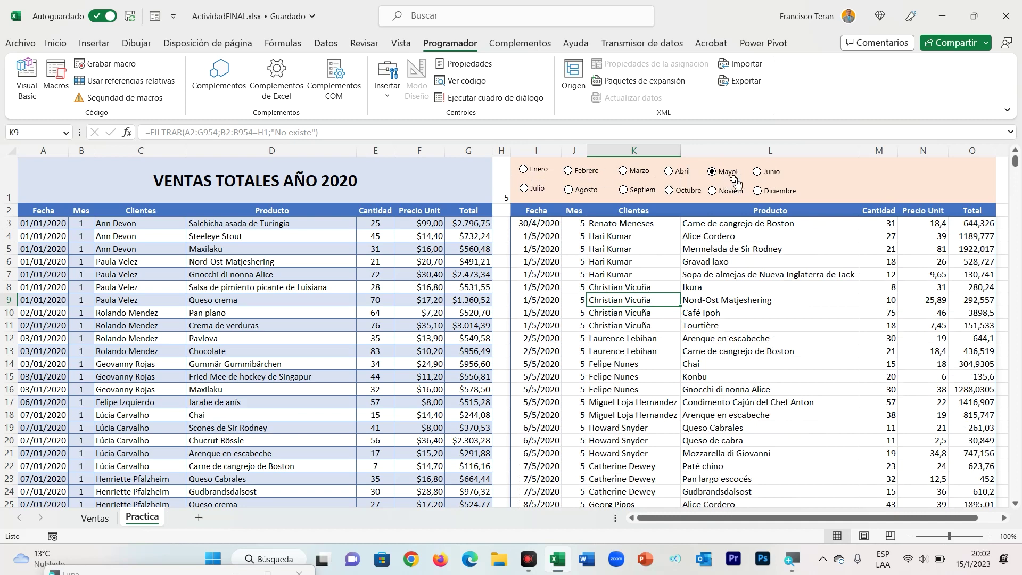
click(524, 188)
click(568, 191)
click(622, 190)
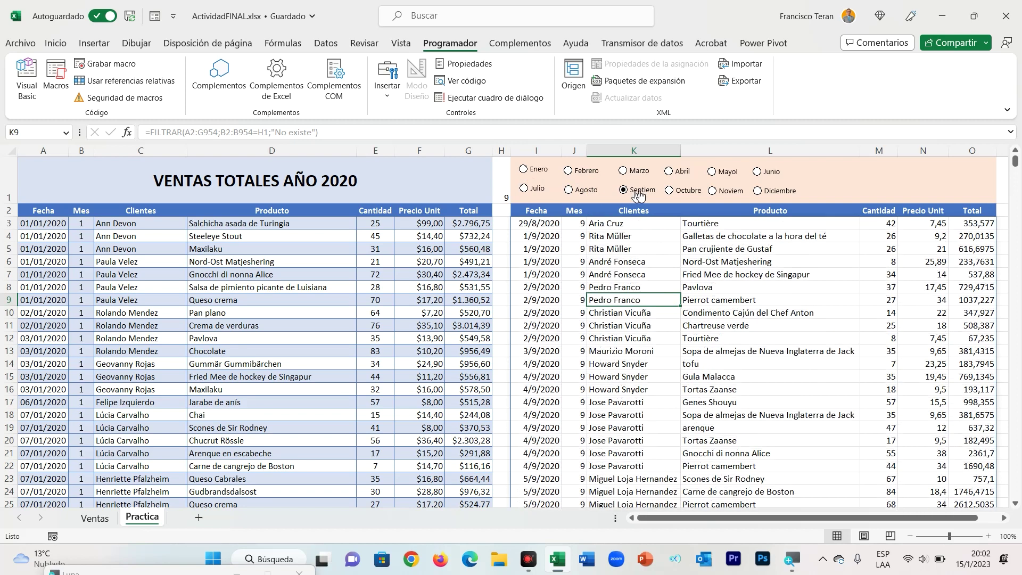
click(671, 192)
click(502, 178)
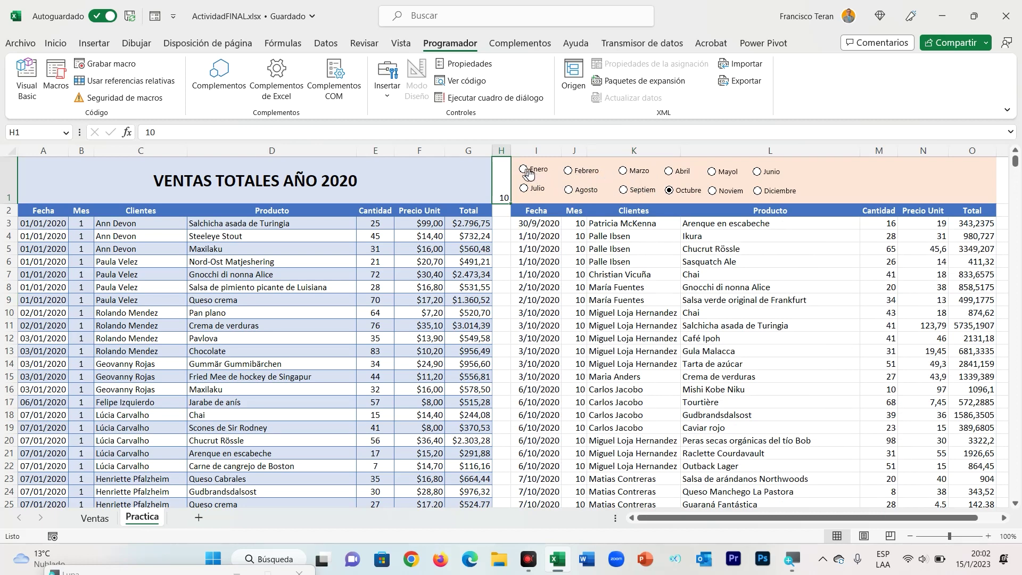
Step: Step from Enero to Abril, then inspect the FILTRAR formula in J3 and H1's value
click(525, 173)
click(568, 171)
click(623, 171)
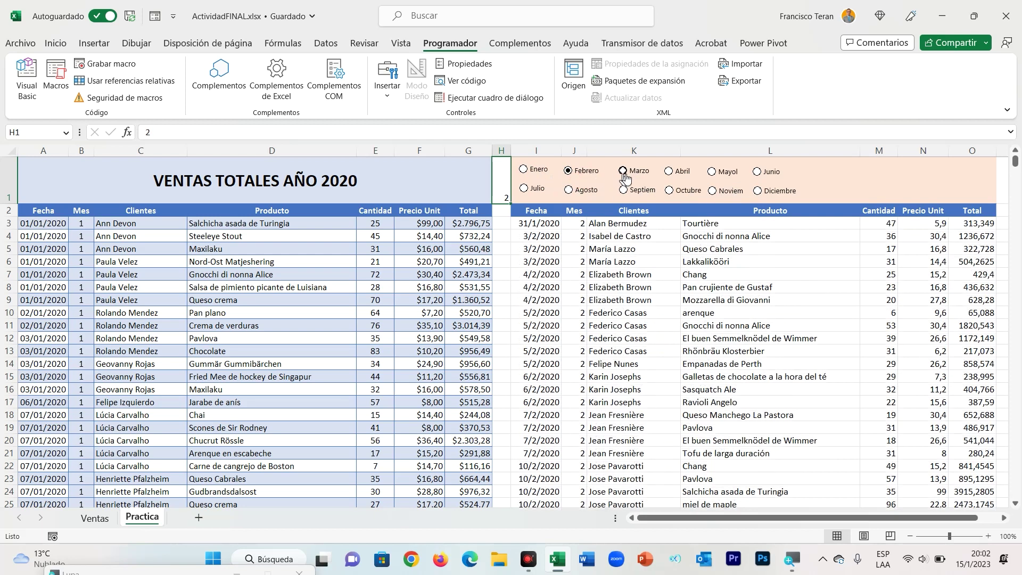
click(670, 175)
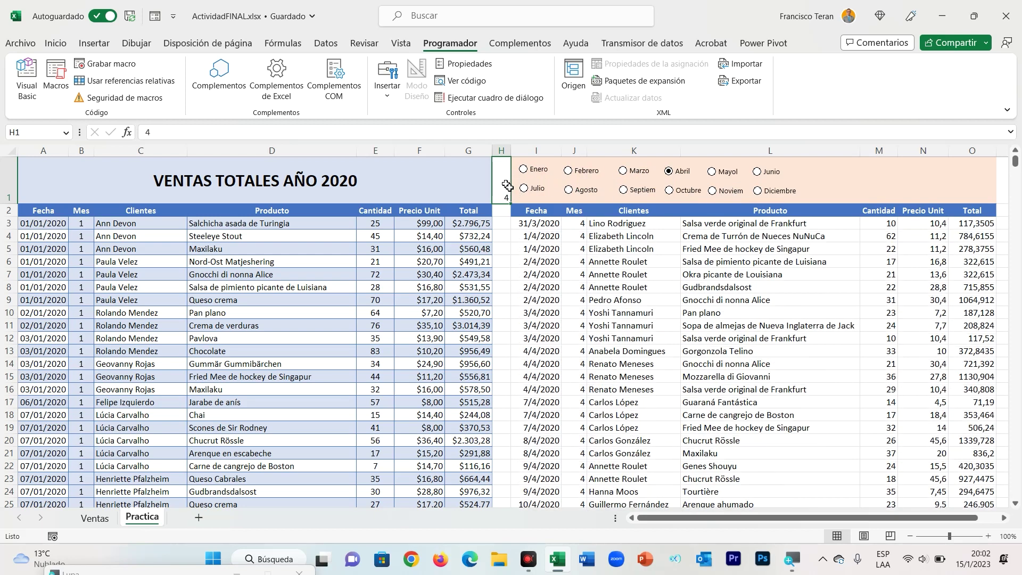
click(579, 226)
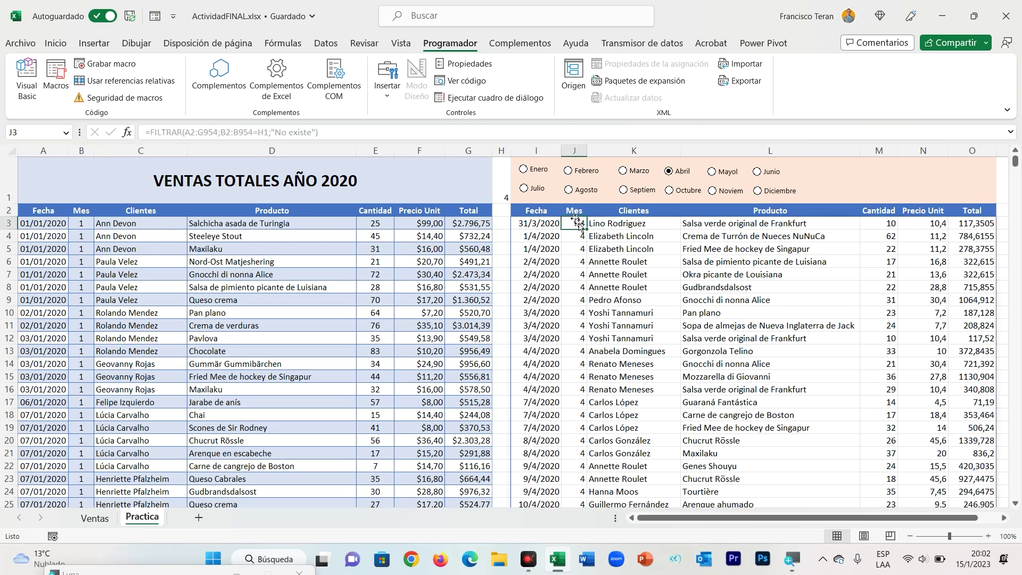
drag(579, 222, 544, 223)
click(585, 224)
click(506, 193)
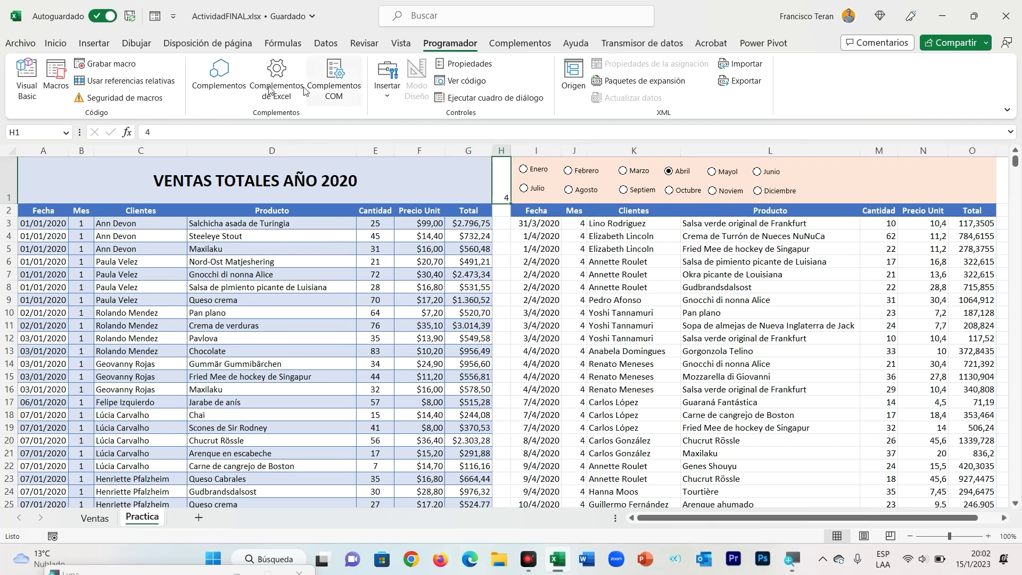
click(56, 43)
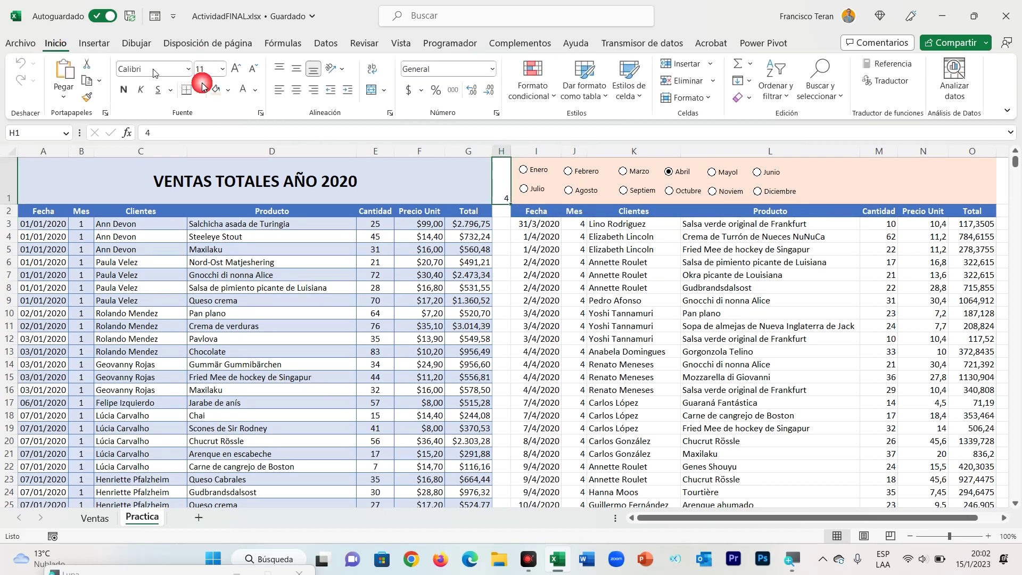
Step: Make H1's month number white to hide it, and show January's sales
click(256, 90)
click(239, 143)
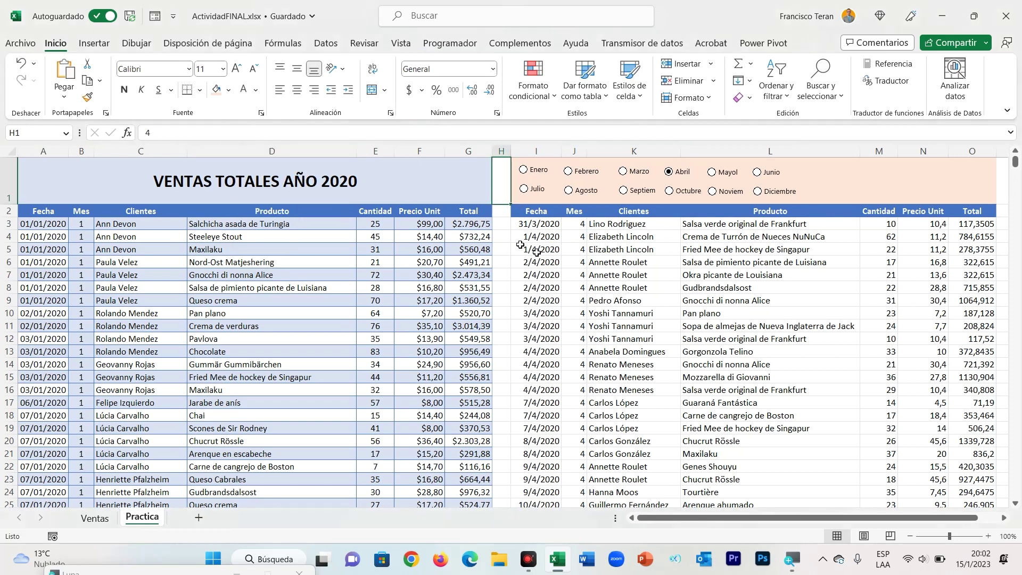
click(529, 172)
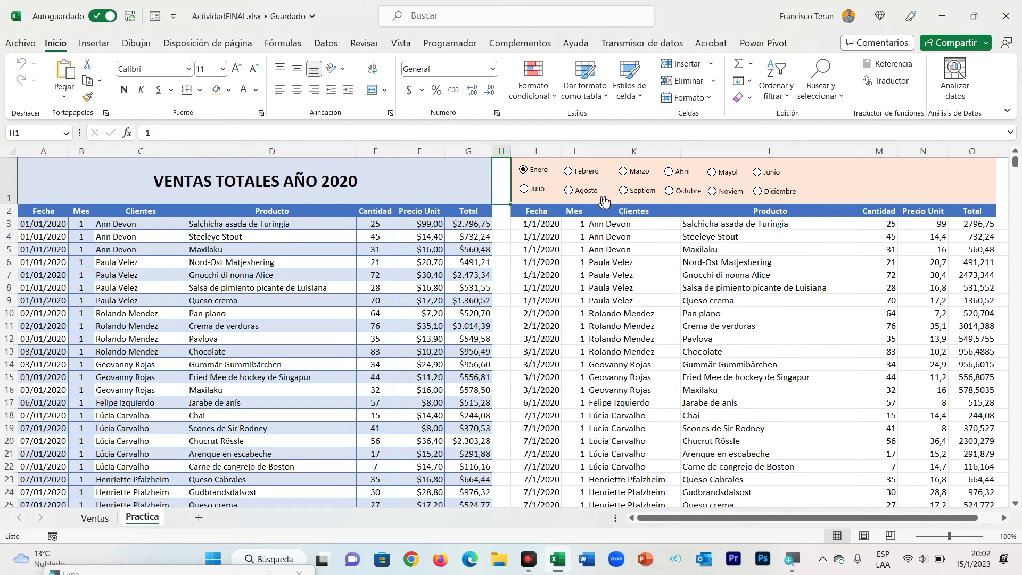
Step: Narrow column L, widen column O, and start a =suma( formula in O1
drag(972, 180, 889, 189)
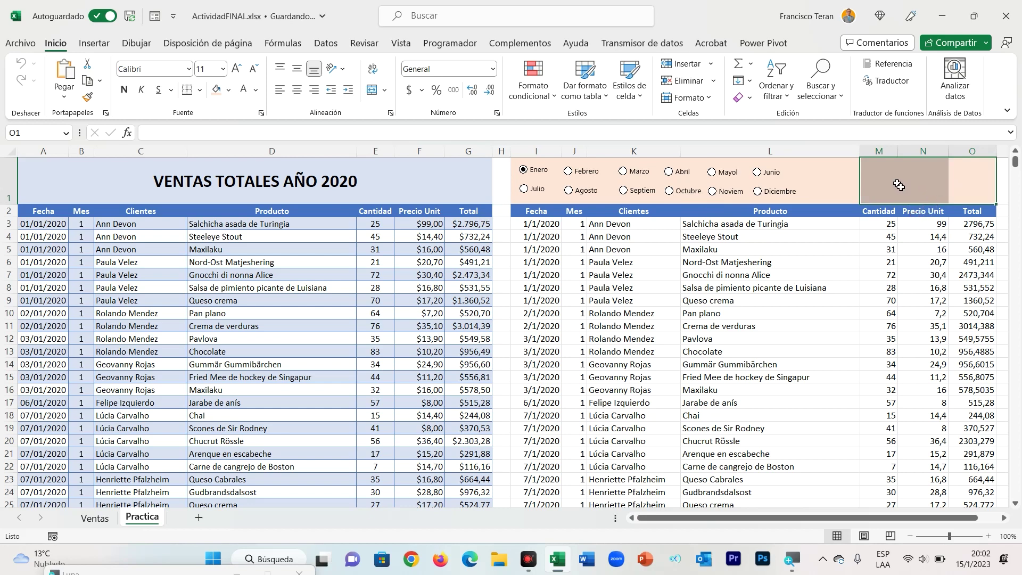
click(917, 185)
click(965, 186)
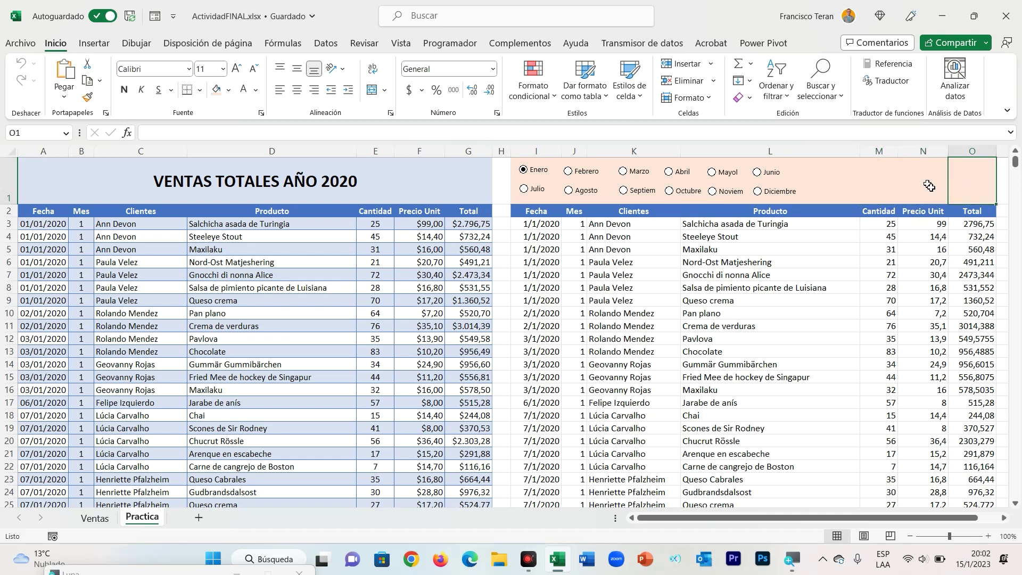
drag(860, 155, 818, 154)
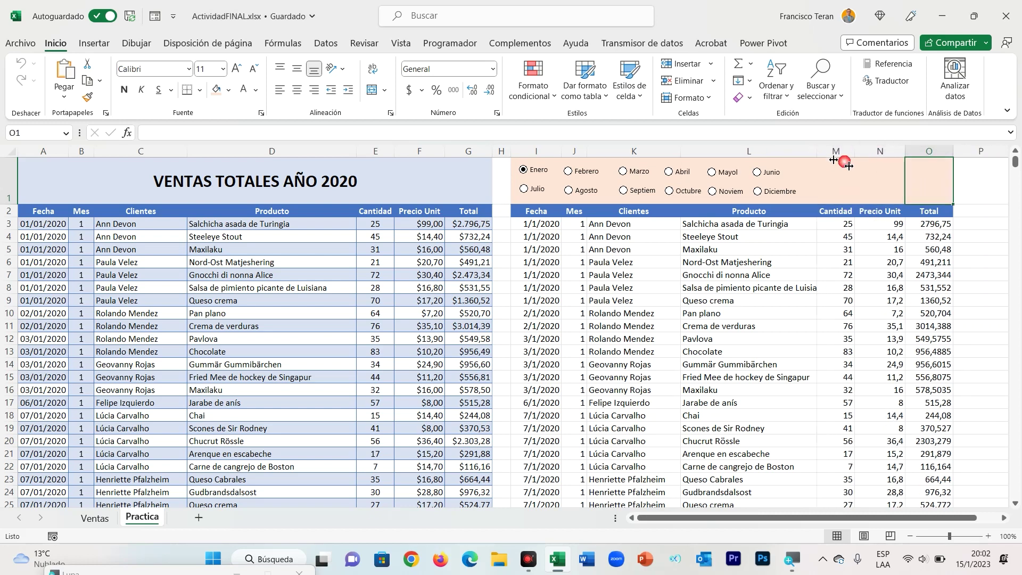
drag(953, 155, 992, 156)
click(973, 184)
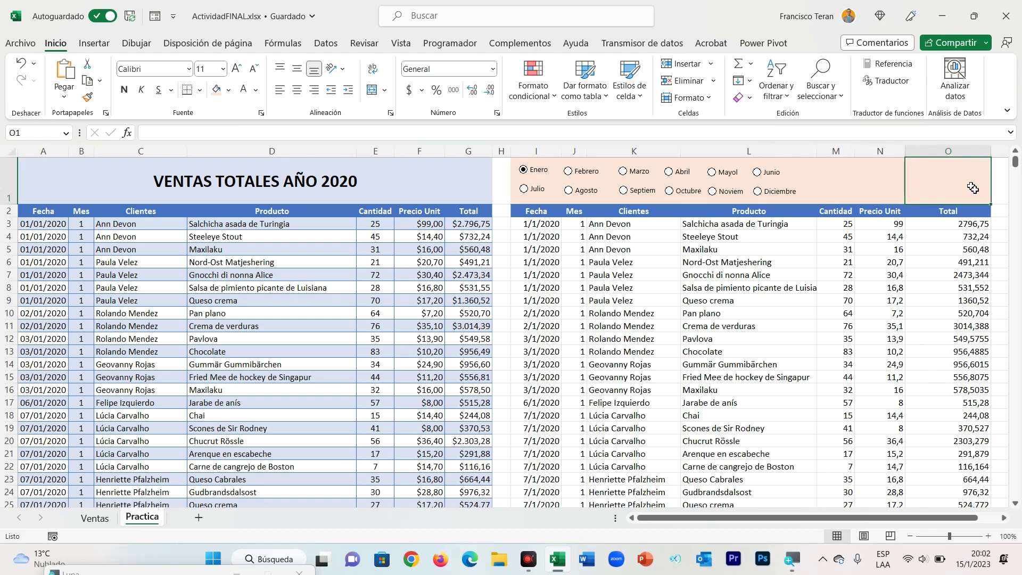
text(=suma()
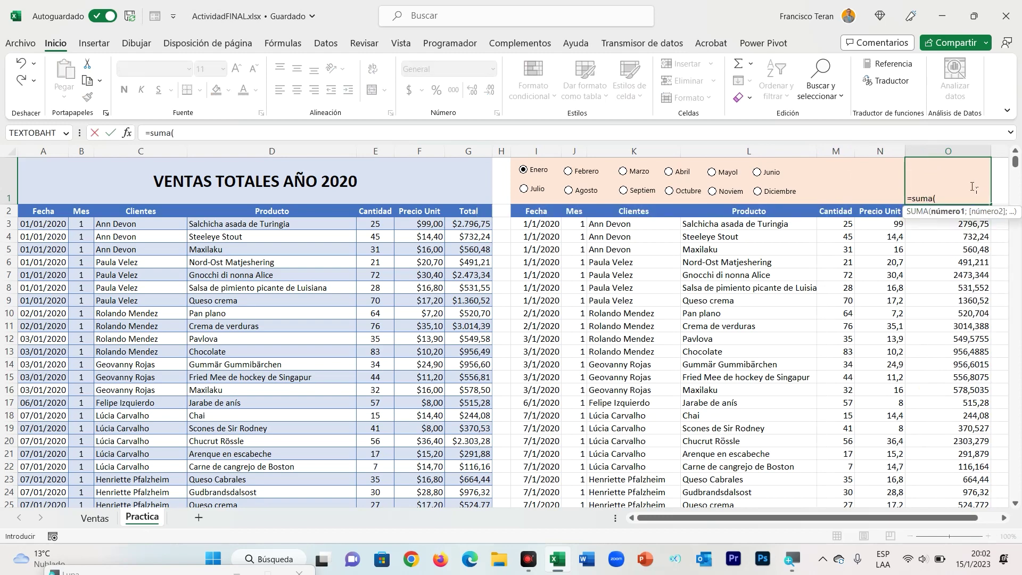
Step: Complete O1's SUMA formula over the Total column from O3 down to its last row
click(954, 231)
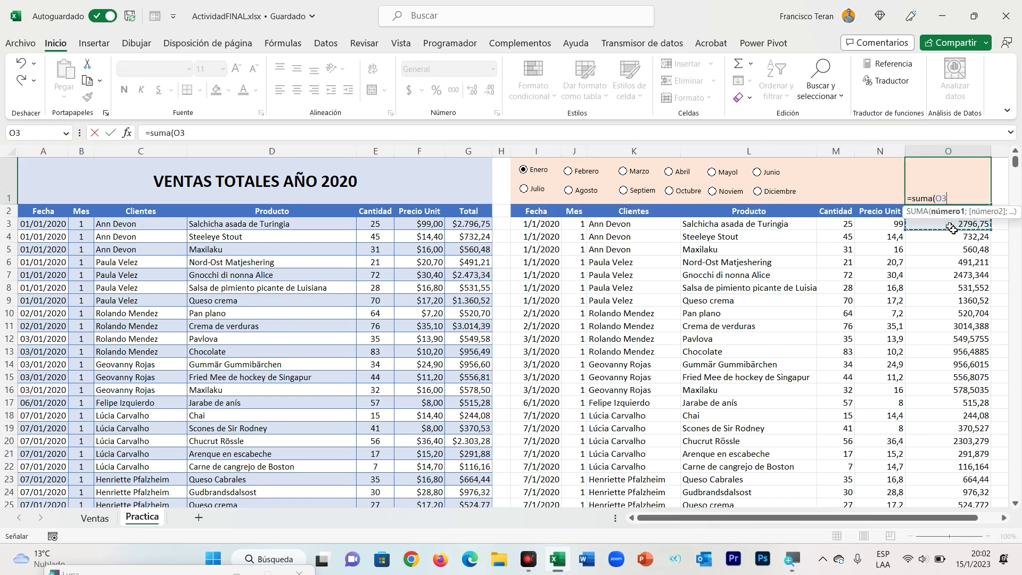
key(ctrl+shift+Down)
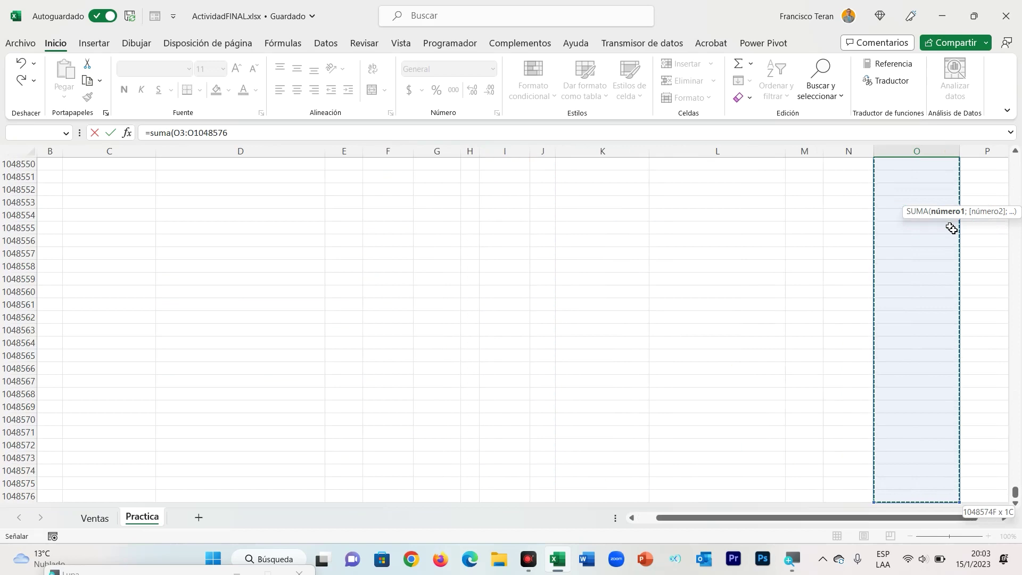
text())
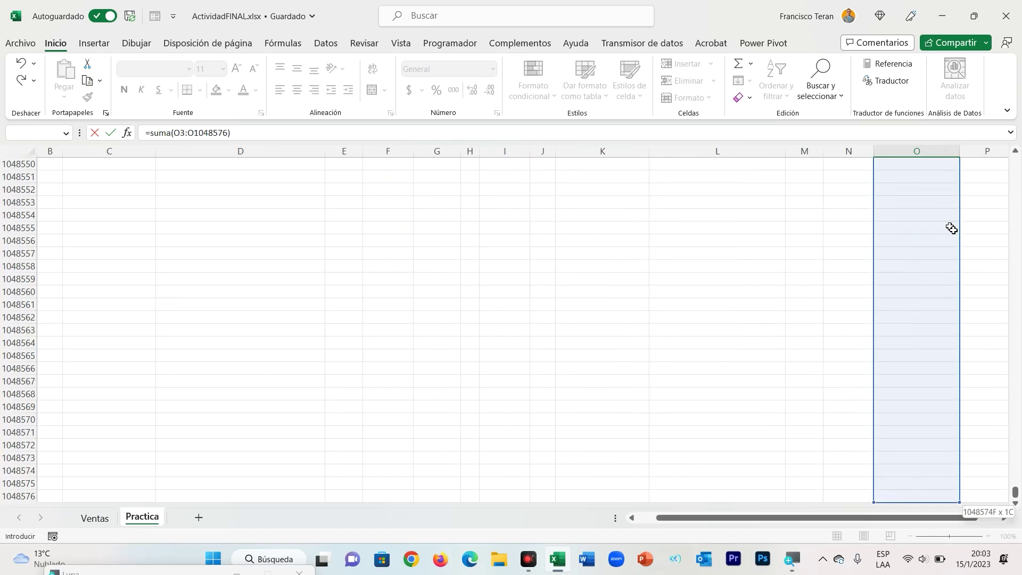
key(Escape)
scroll(923, 207, up, 1)
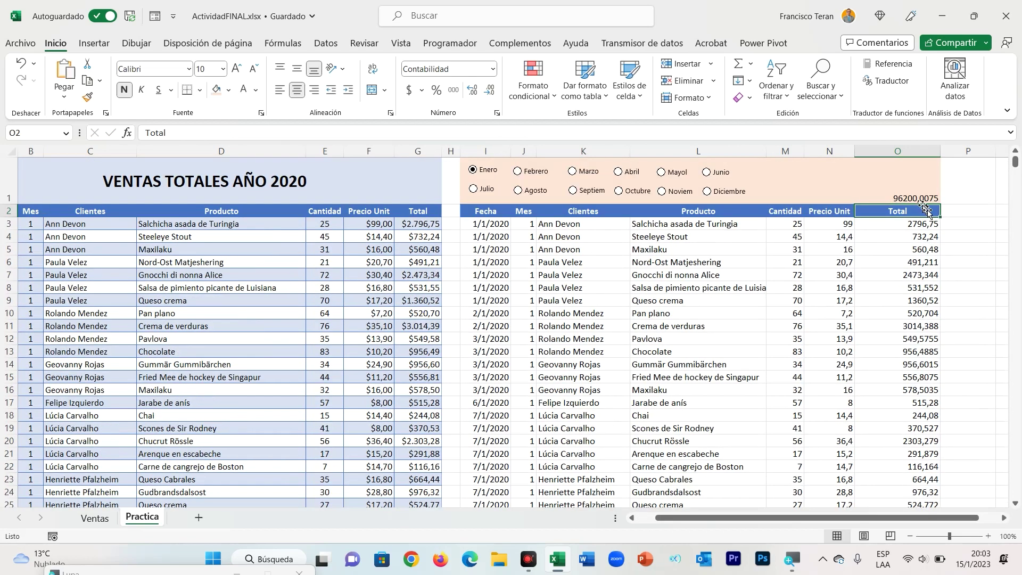
Step: Format the O1 total ($96.200,01) as centred, bold, size-18 Moneda currency
click(912, 198)
click(297, 89)
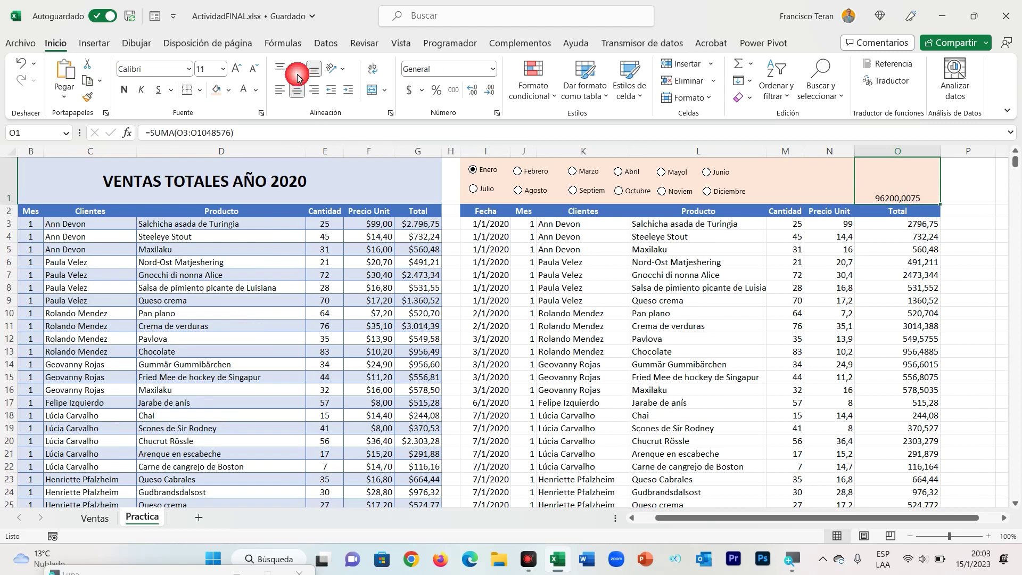
click(297, 69)
click(492, 68)
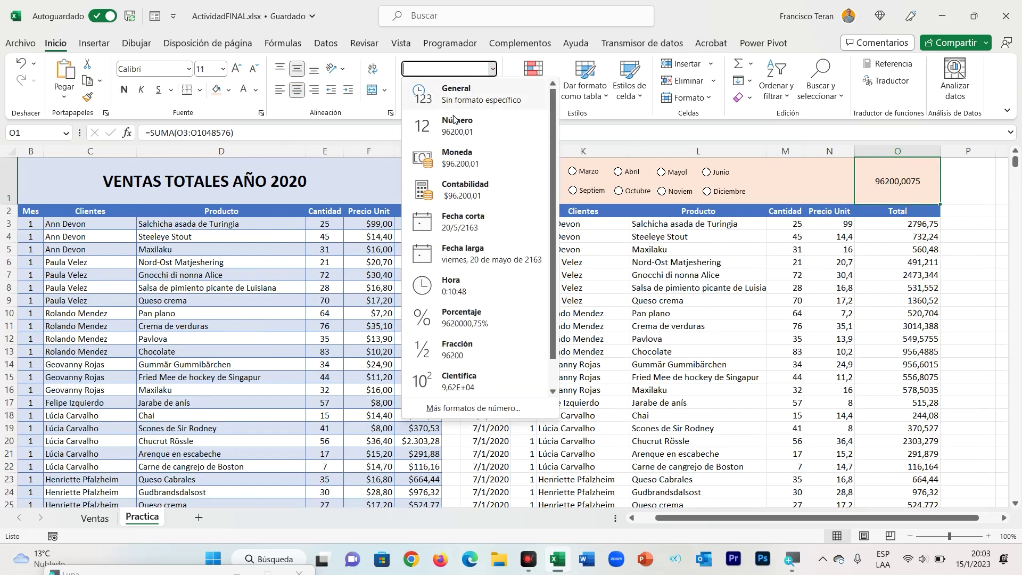
click(458, 159)
click(237, 67)
click(236, 67)
click(237, 67)
click(236, 68)
click(128, 96)
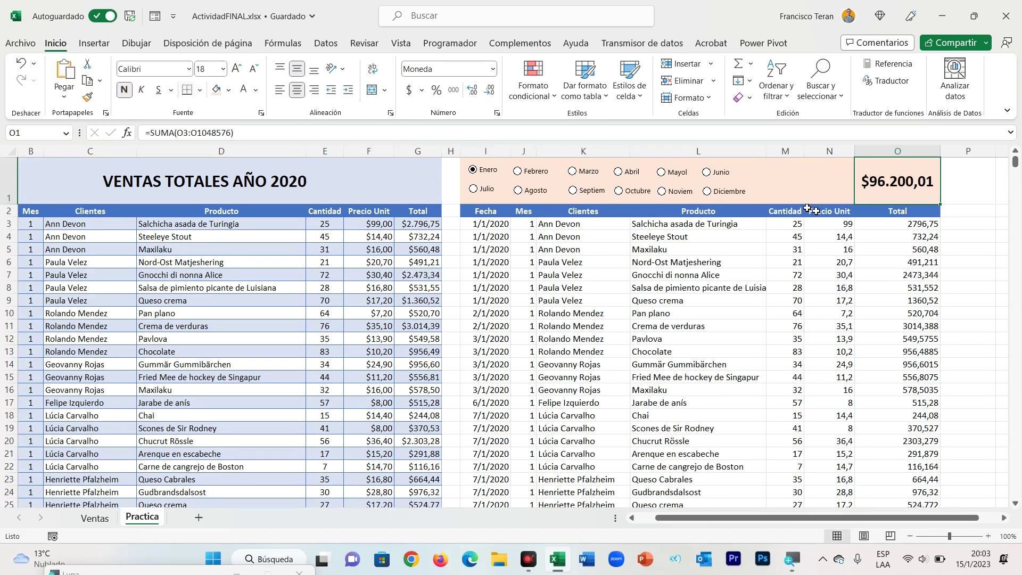
click(825, 184)
click(789, 183)
drag(789, 183, 814, 182)
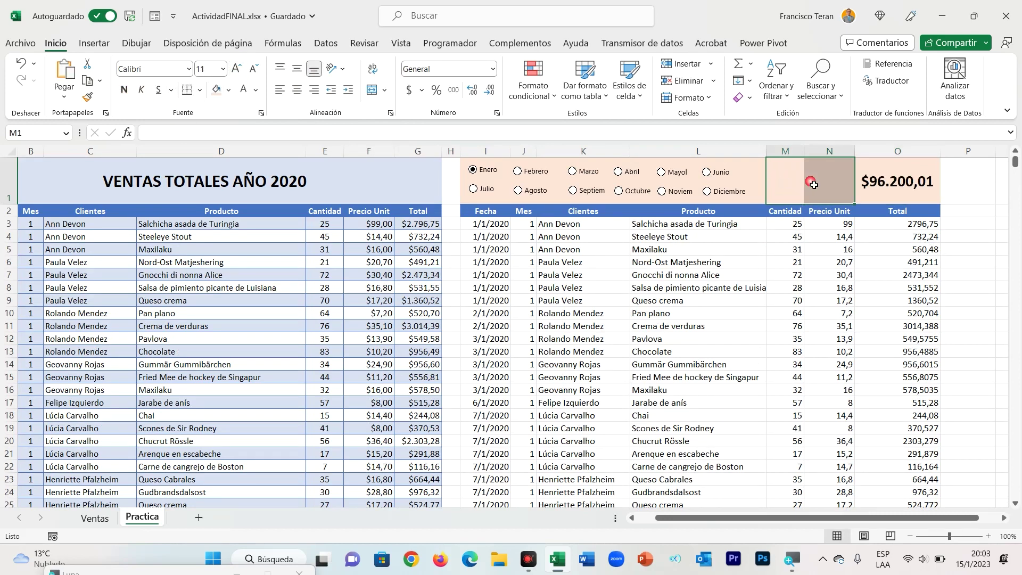
Step: Merge M1:N1 and enter the label TOTAL MES
click(371, 91)
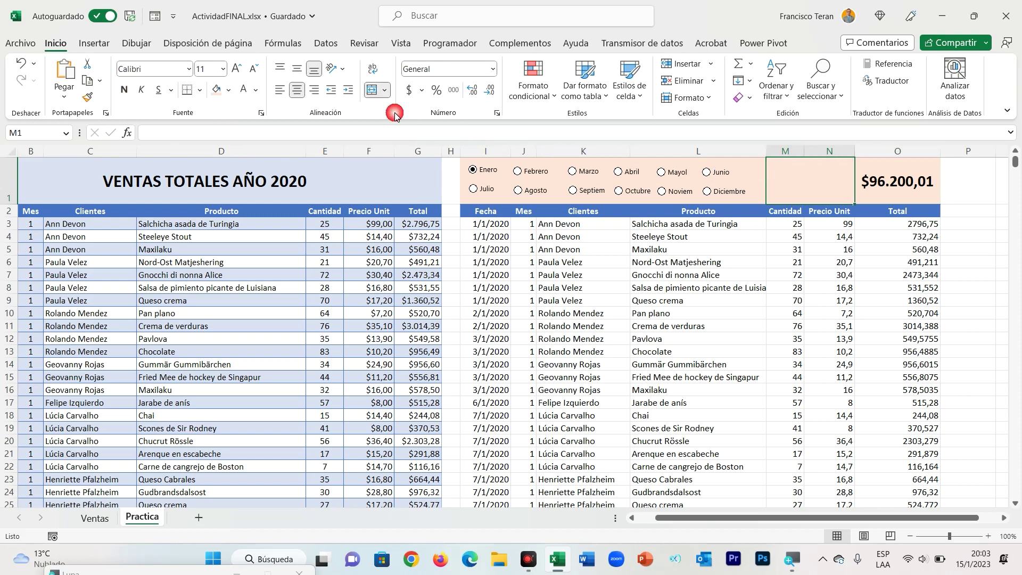
text(VENTA T)
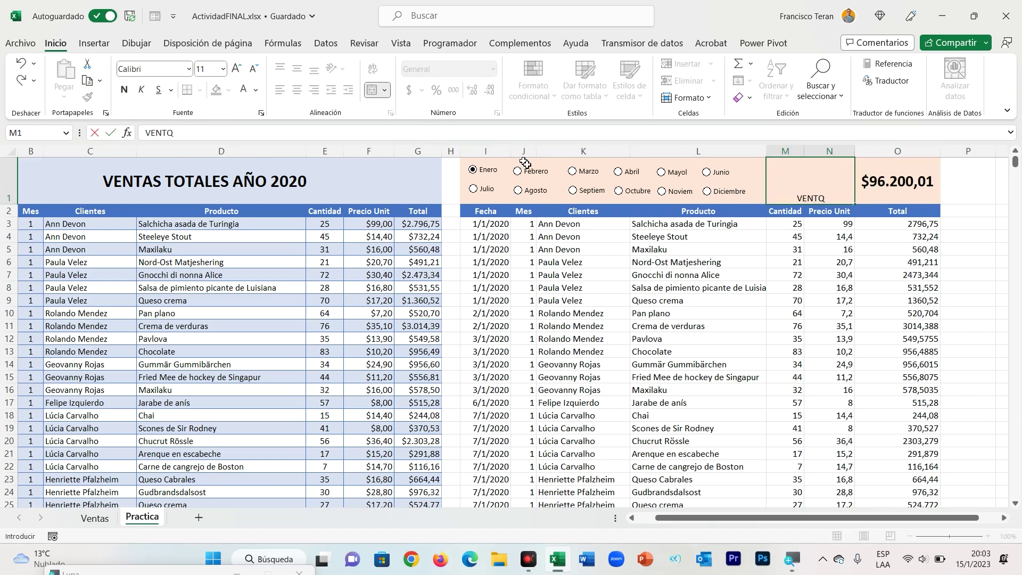
text(OTA)
key(BackSpace)
key(BackSpace)
key(BackSpace)
key(BackSpace)
key(BackSpace)
key(BackSpace)
text(MES)
key(Return)
Step: Make the TOTAL MES label bold, size 18 and vertically centred
click(810, 176)
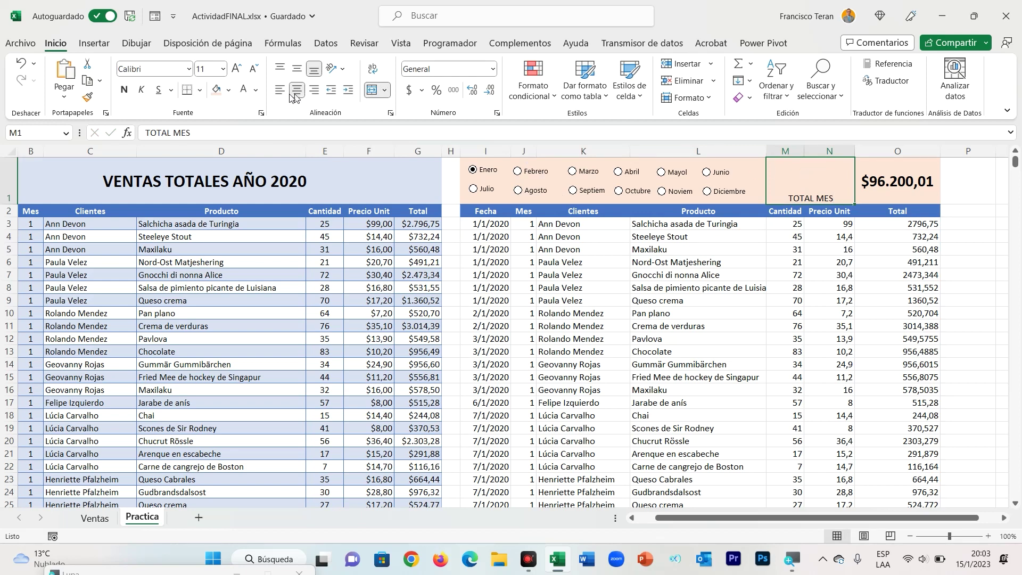
click(297, 72)
click(124, 89)
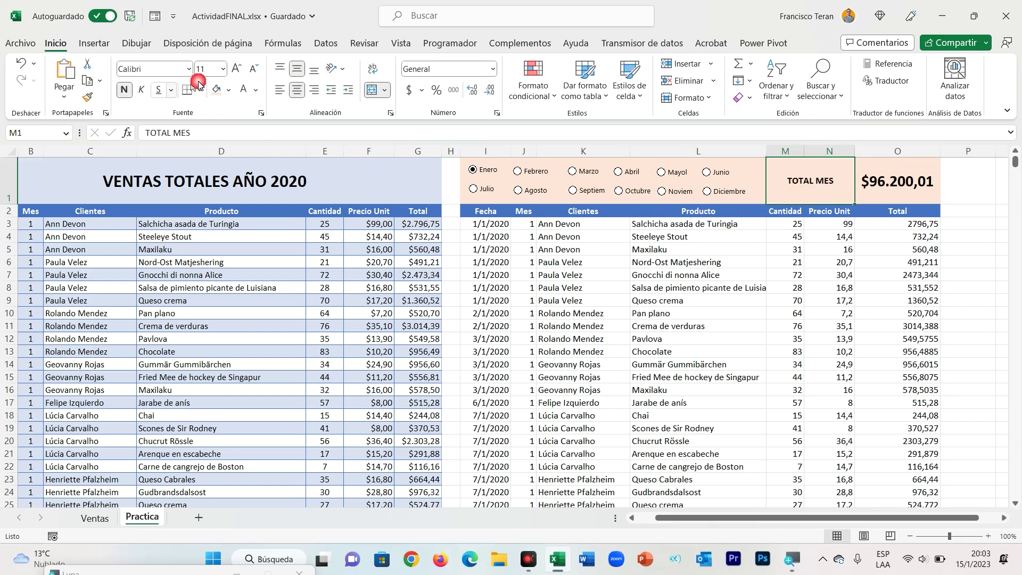
click(234, 71)
click(234, 70)
click(234, 70)
click(234, 70)
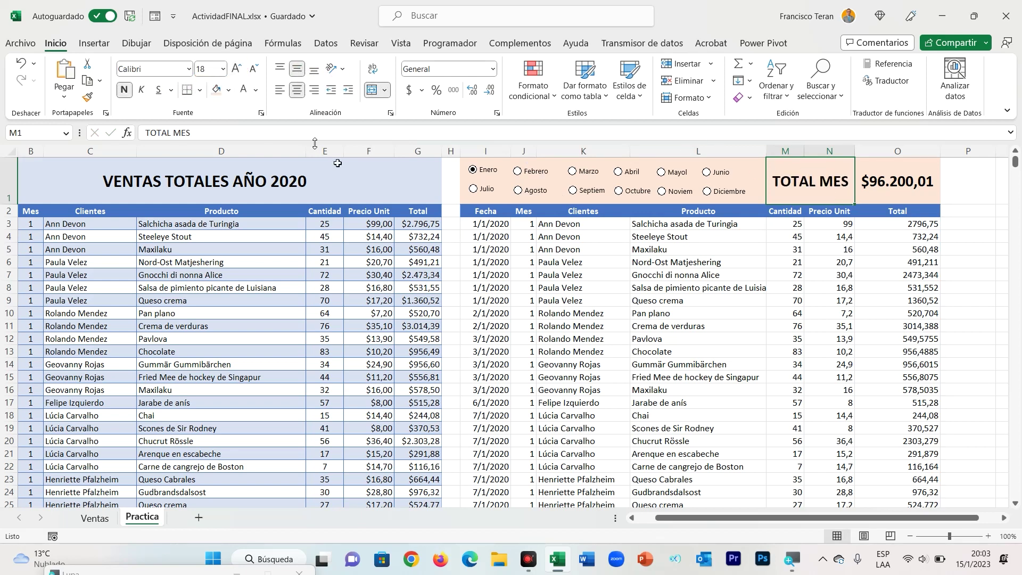
click(634, 251)
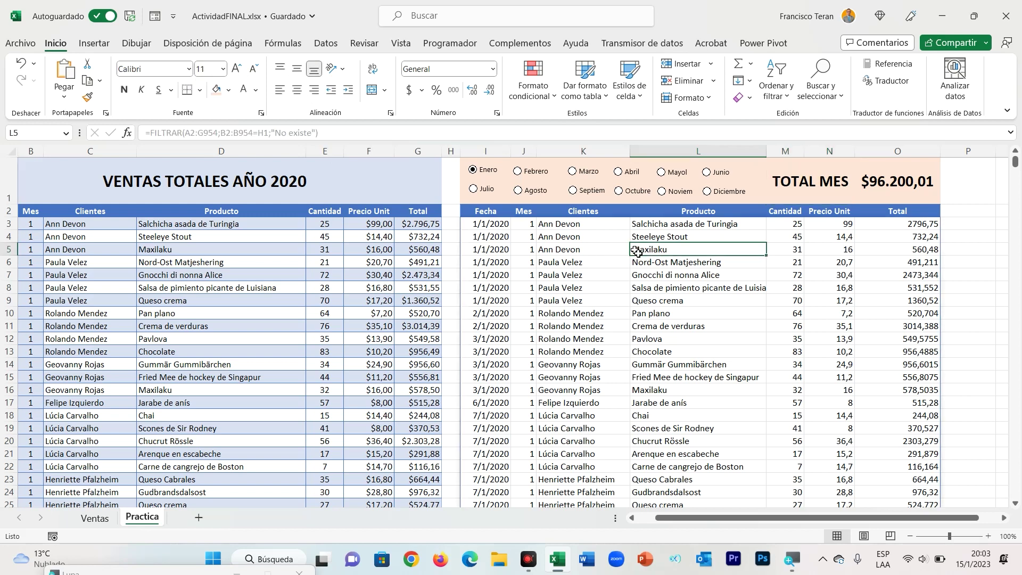
Step: Check October, November and December, then January through June, watching the sales list and TOTAL MES
click(621, 192)
click(665, 196)
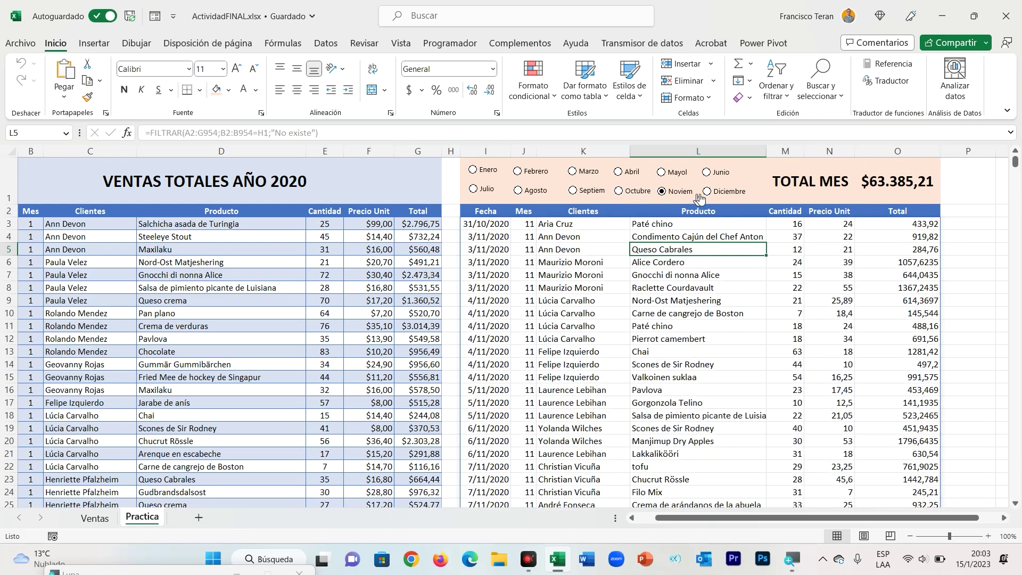
click(709, 192)
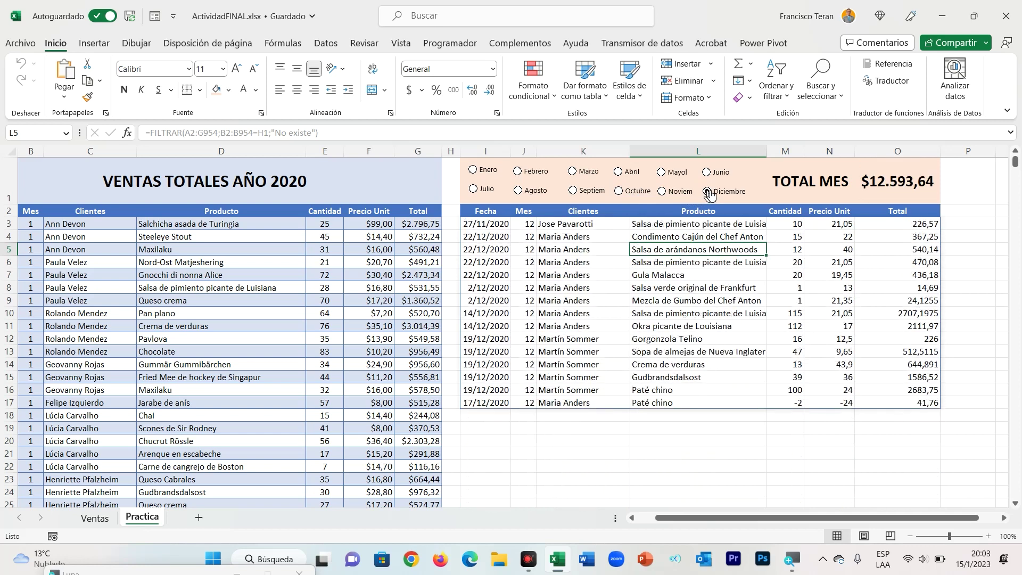
click(473, 170)
click(524, 173)
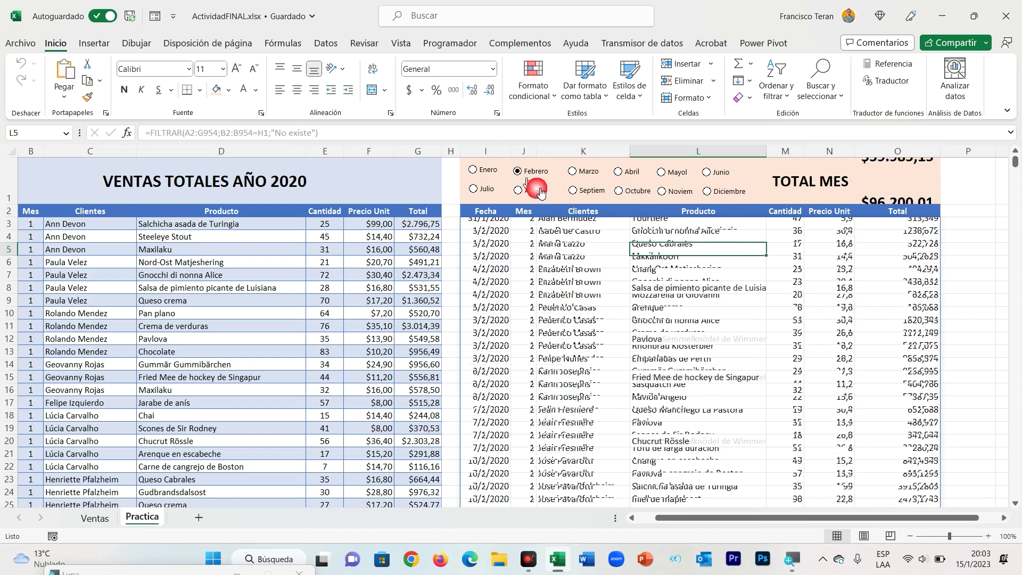
click(573, 173)
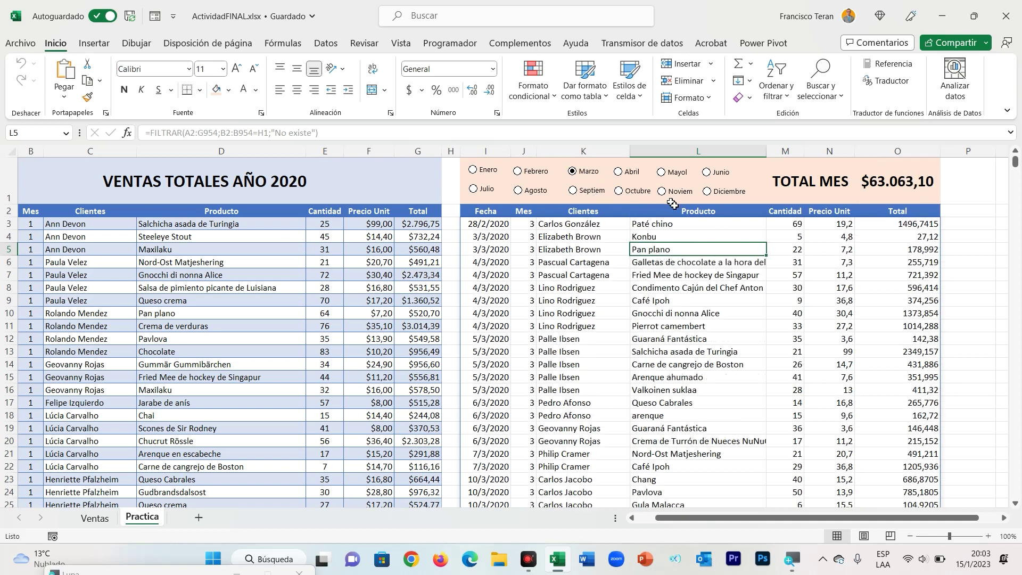
click(622, 174)
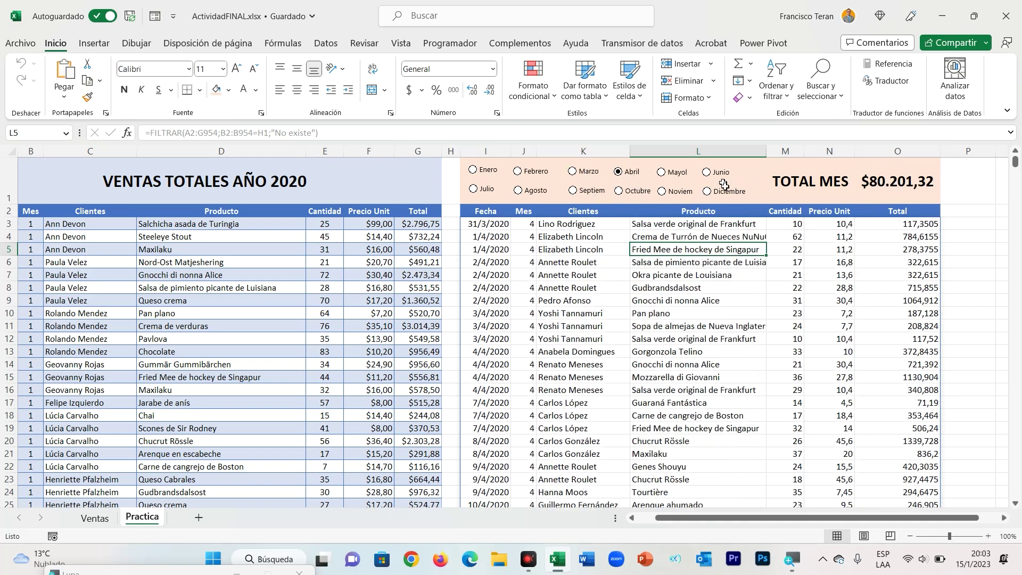
click(662, 173)
click(708, 174)
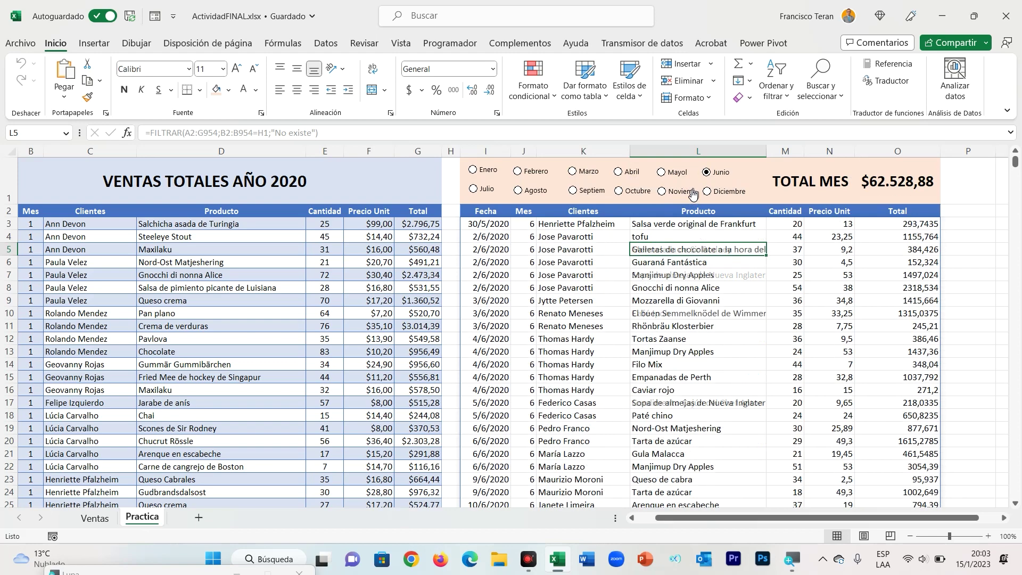
Step: Check July through November, then scroll down the filtered list and back up
click(474, 191)
click(518, 191)
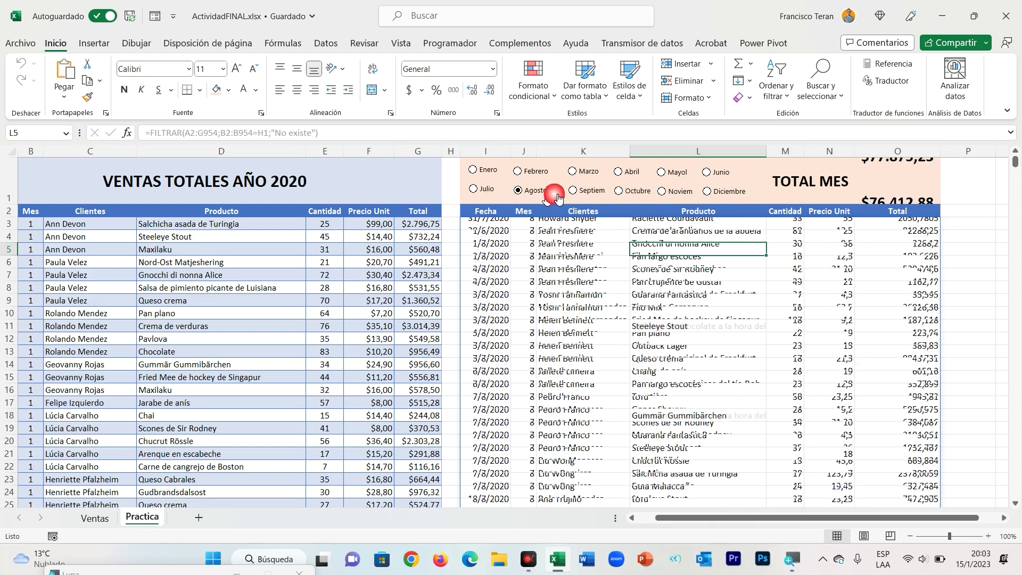
click(573, 190)
click(624, 193)
click(662, 192)
scroll(676, 223, down, 6)
scroll(682, 250, down, 5)
scroll(682, 250, down, 5)
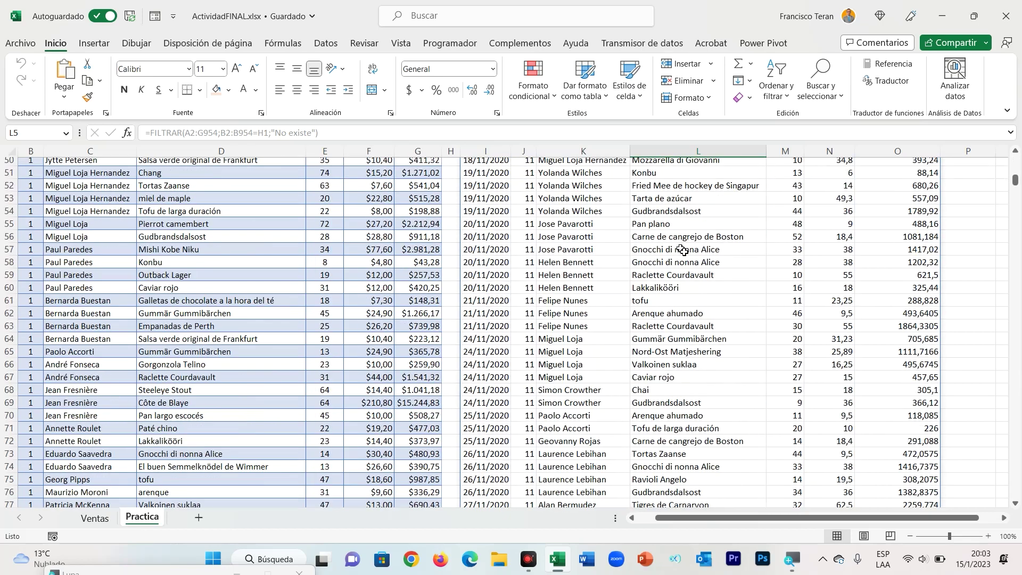
scroll(682, 250, down, 6)
scroll(682, 250, up, 3)
scroll(683, 250, up, 8)
scroll(682, 248, up, 6)
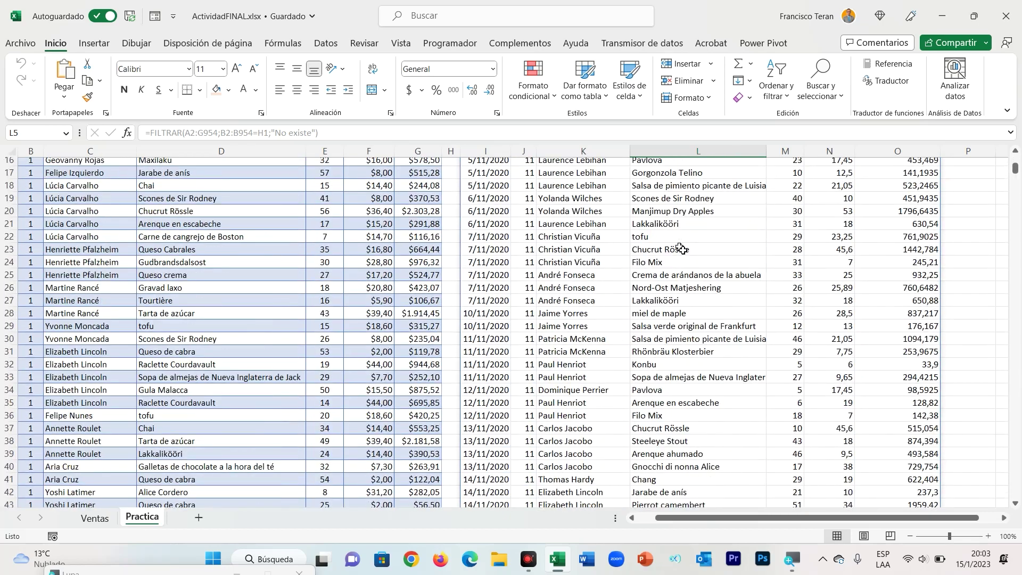
scroll(682, 248, up, 5)
scroll(681, 248, up, 1)
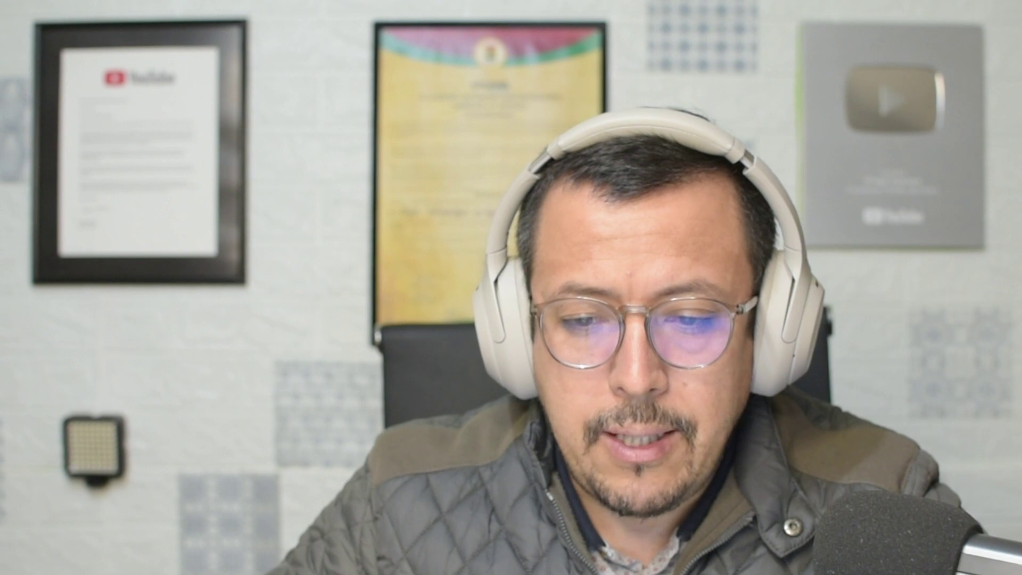